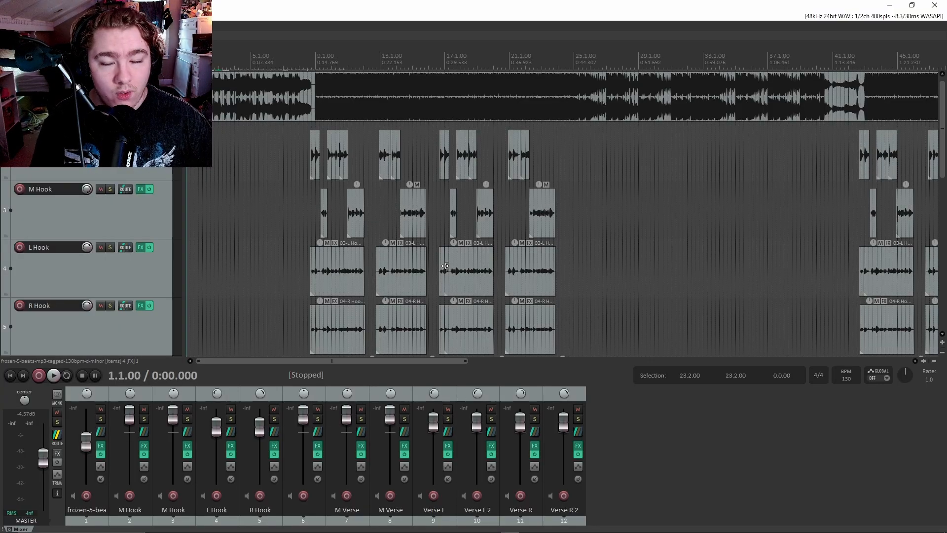
Zoom the timeline and place the edit cursor at bar 8.1.00.
left_click_drag(284, 360, 231, 352)
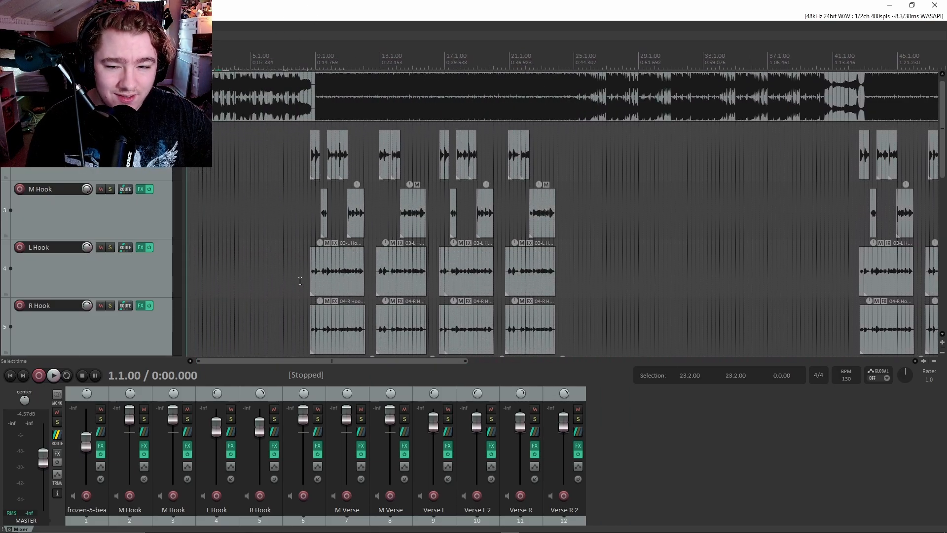
scroll(353, 281, "up", 2)
left_click(401, 62)
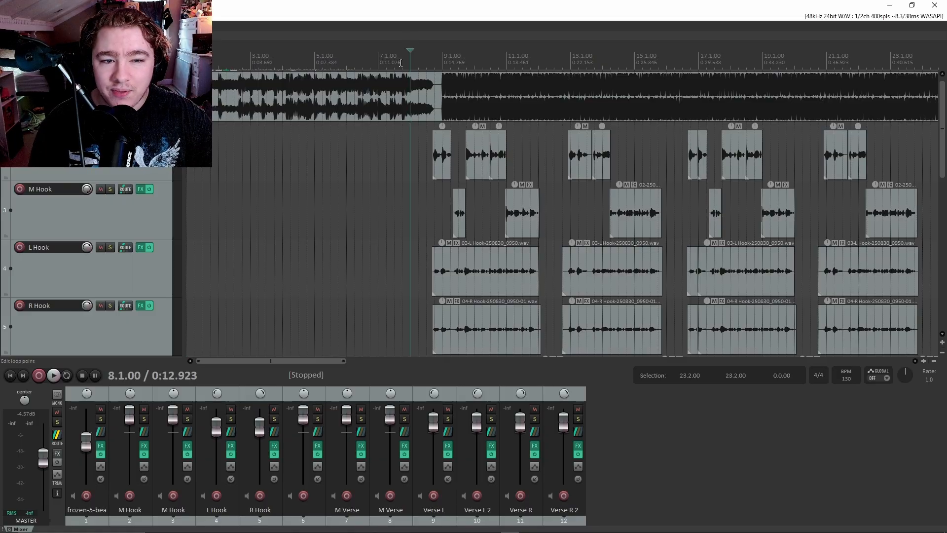
scroll(151, 164, "down", 3)
scroll(146, 207, "up", 4)
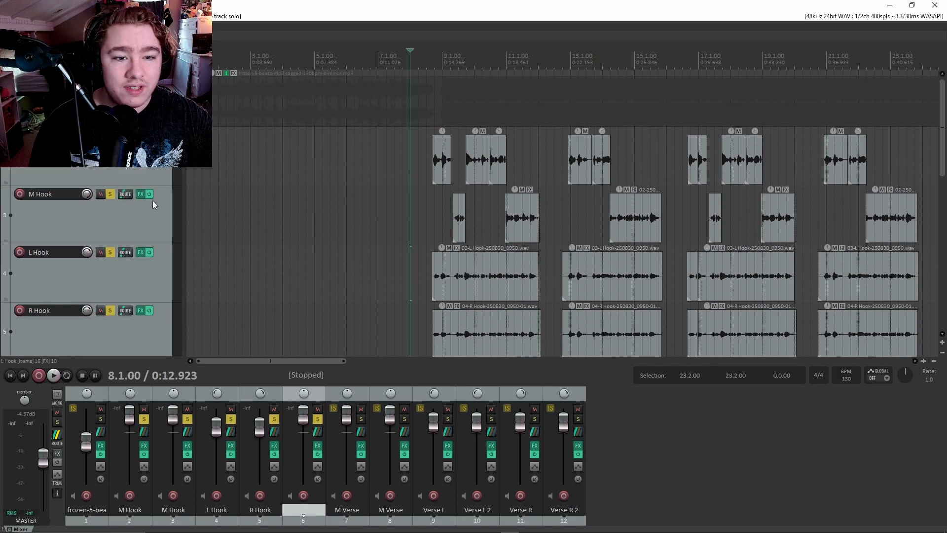
Solo the beat track and play it with the hooks from bar 7.4.
left_click(110, 77)
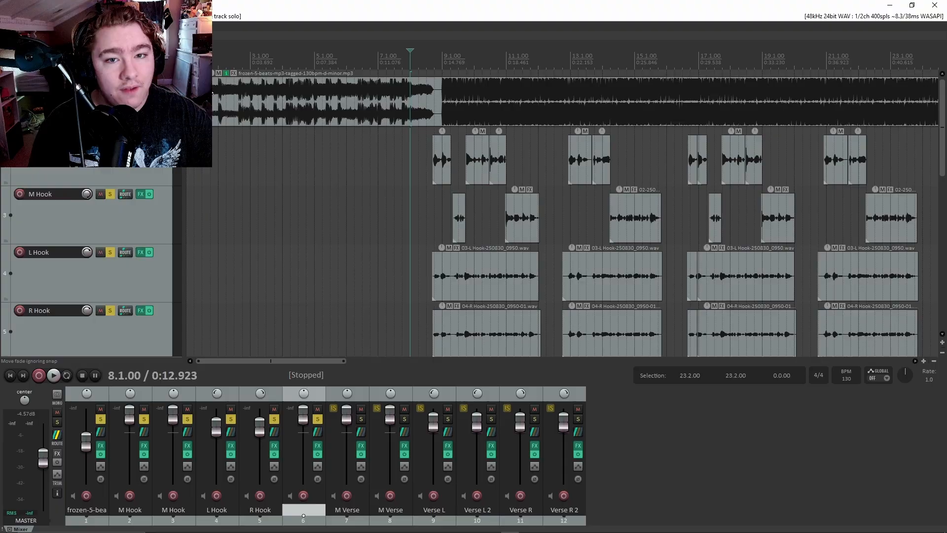
left_click(403, 64)
key("space")
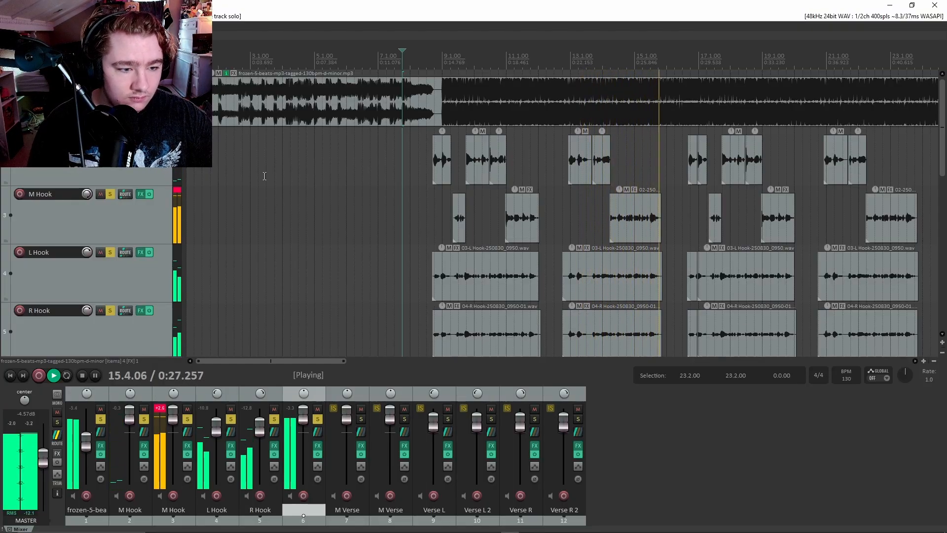
key("space")
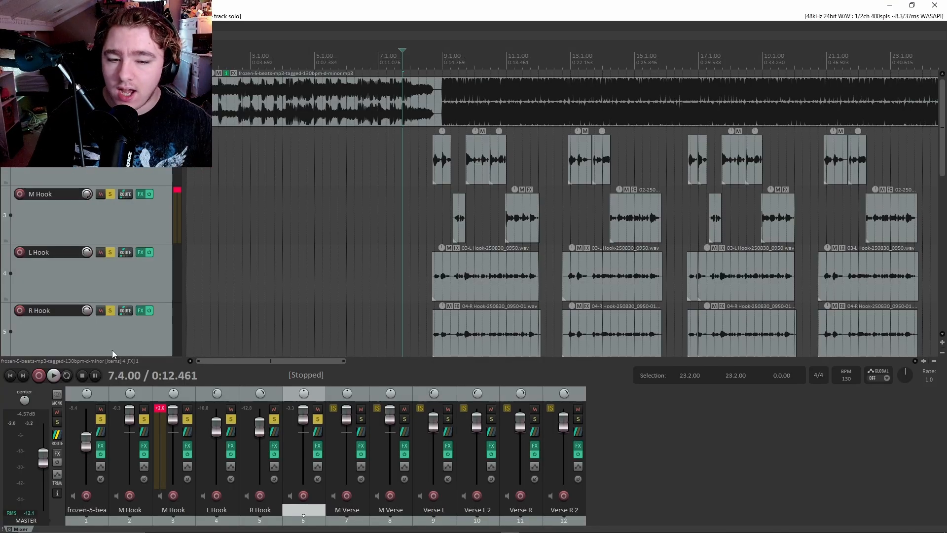
Take the beat track back out of solo.
scroll(464, 292, "down", 3)
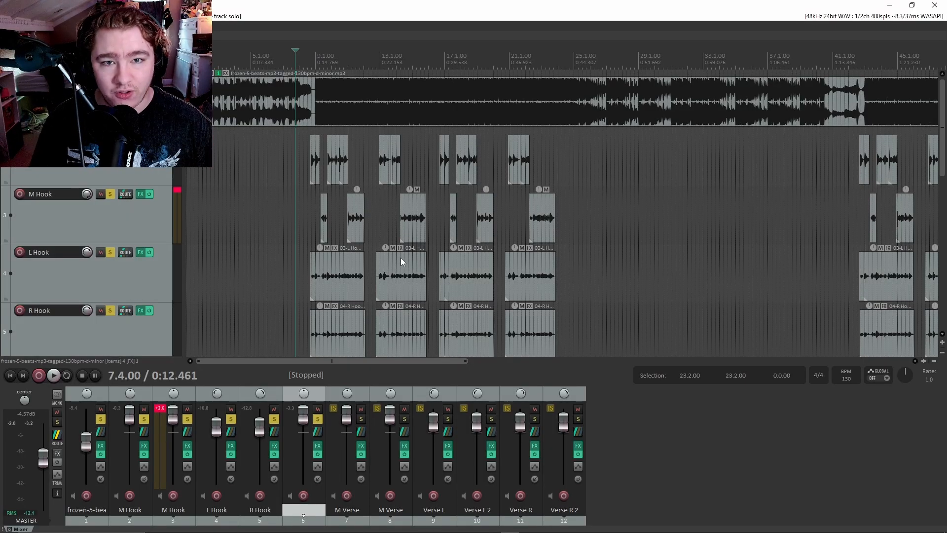
scroll(318, 256, "up", 4)
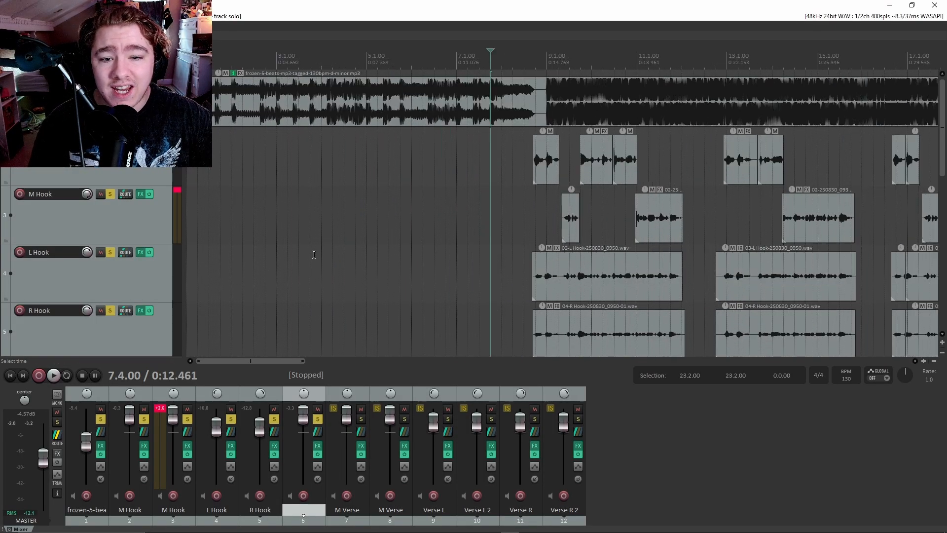
scroll(303, 197, "down", 1)
scroll(245, 189, "down", 2)
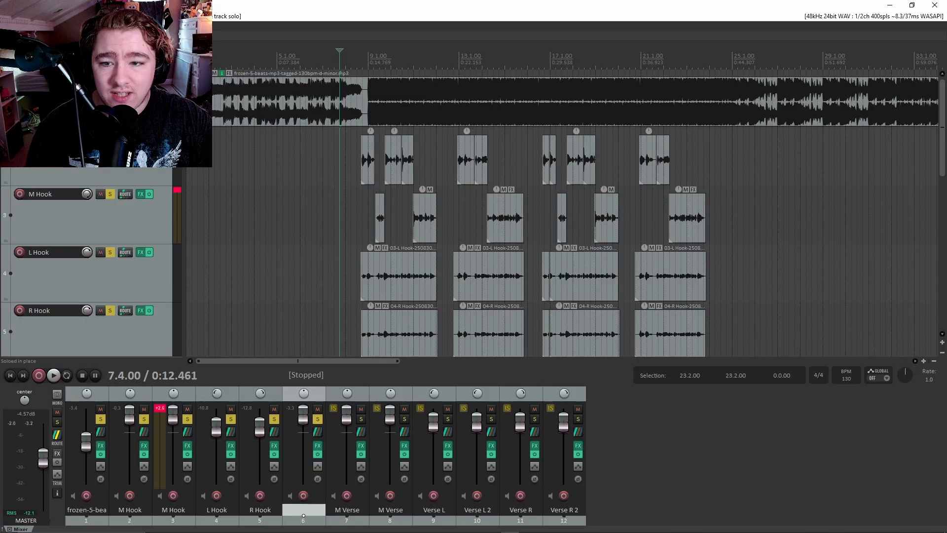
left_click(110, 78)
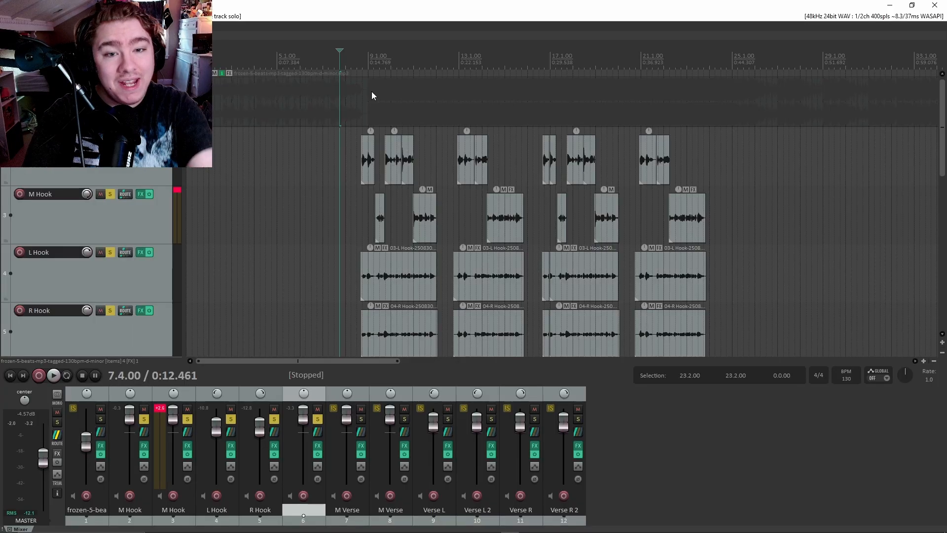
Bring up the M Hook track's FX chain window and reposition it.
left_click(130, 513)
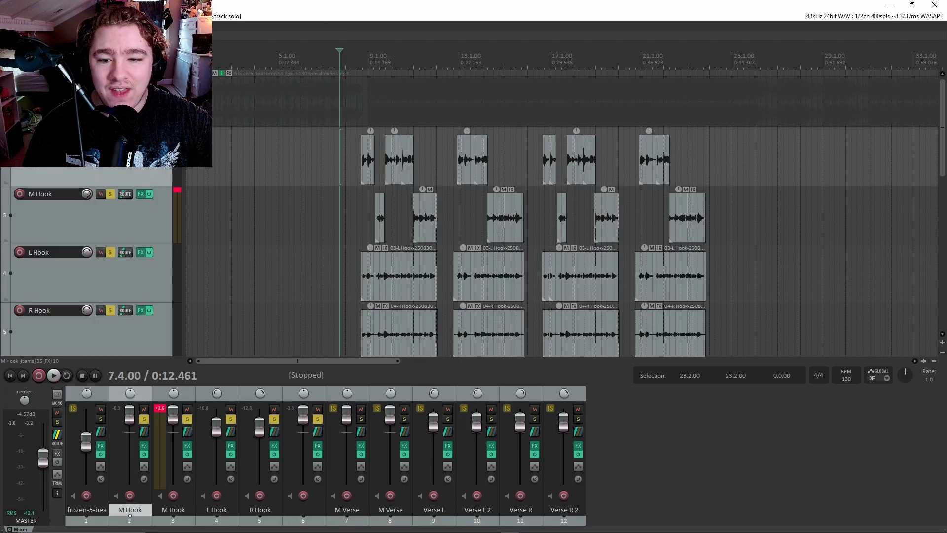
left_click_drag(247, 34, 493, 71)
left_click_drag(320, 207, 293, 195)
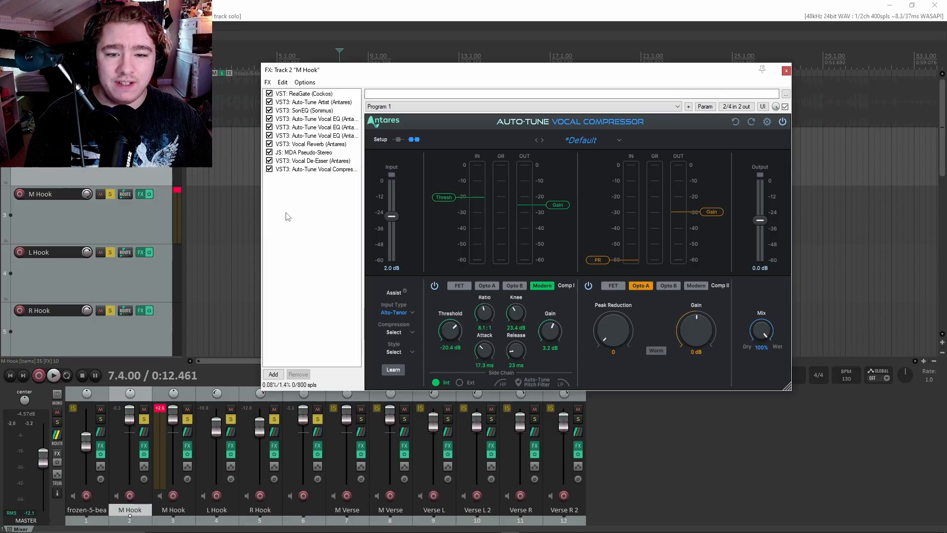
Bypass Auto-Tune Artist, Vocal Reverb and MDA Pseudo-Stereo, leaving the Vocal Compressor showing.
left_click(294, 102)
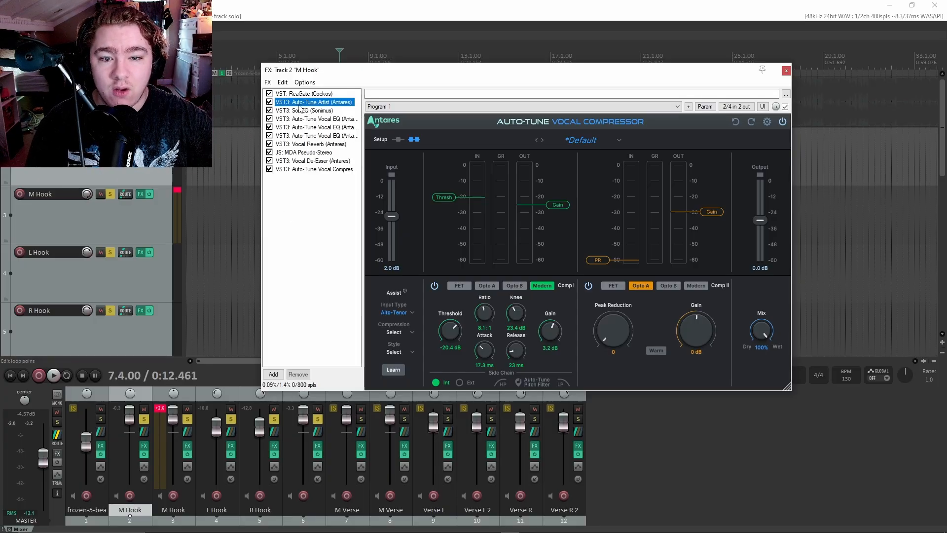
left_click(310, 145)
left_click(306, 153)
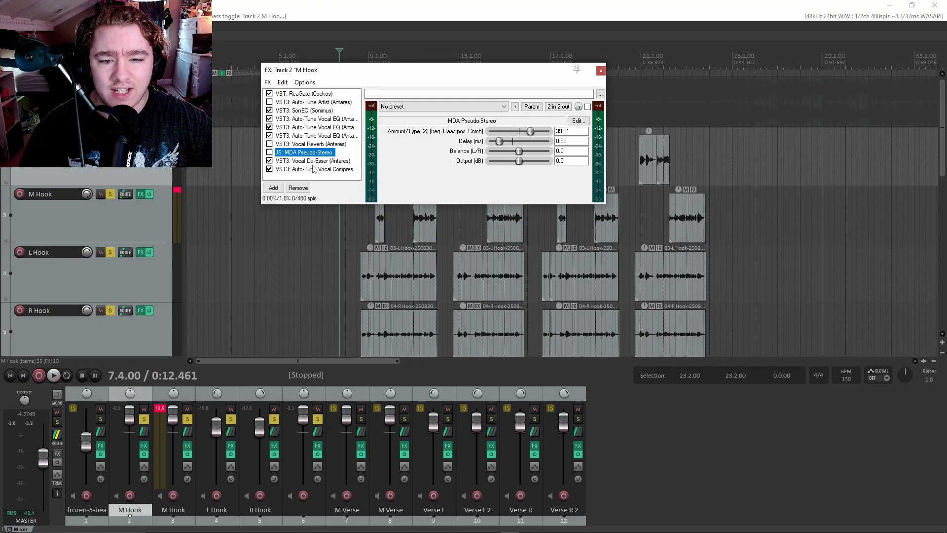
left_click(313, 169)
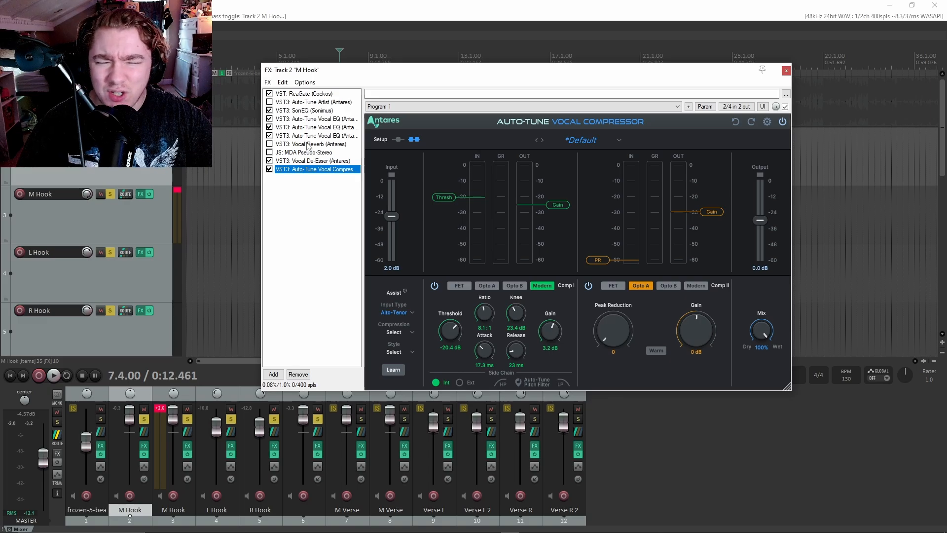
left_click_drag(322, 76, 462, 255)
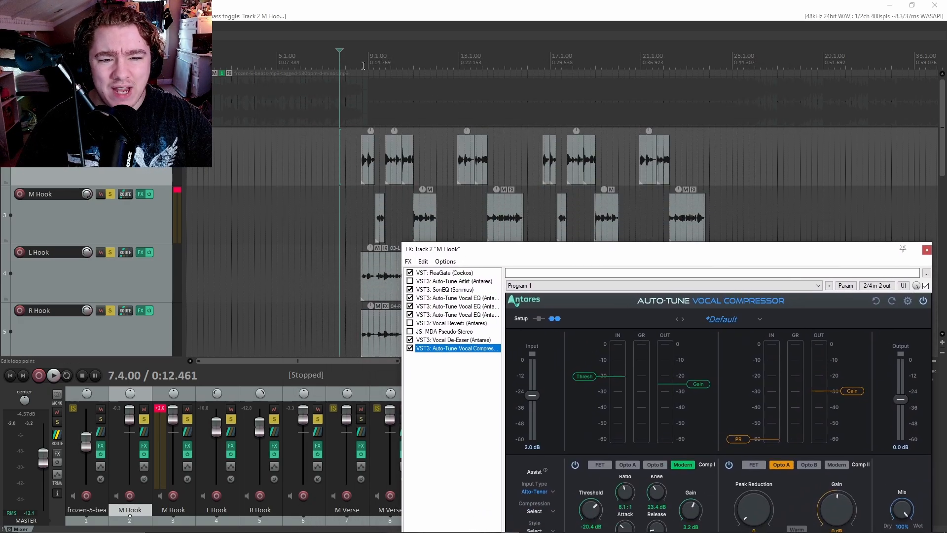
Unsolo the L Hook, R Hook and track 3 so only M Hook stays soloed.
left_click(111, 193)
left_click(110, 252)
scroll(109, 246, "down", 1)
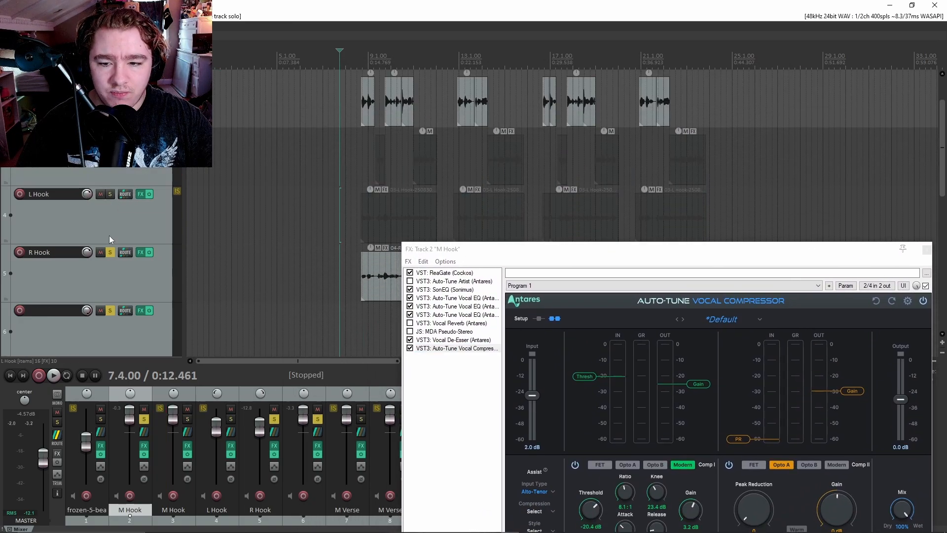
left_click(110, 252)
scroll(110, 294, "down", 1)
scroll(122, 224, "up", 2)
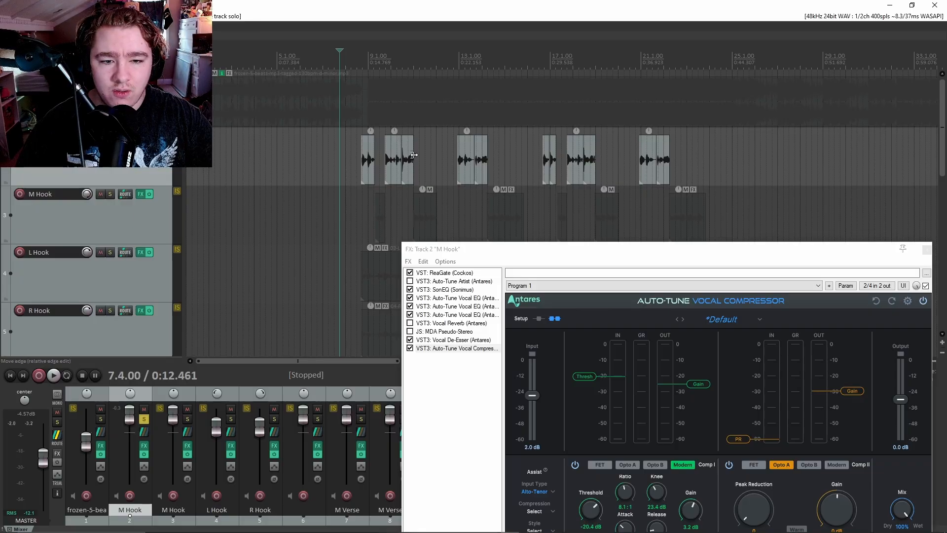
Play the soloed M Hook from bar 8.3.
left_click(356, 158)
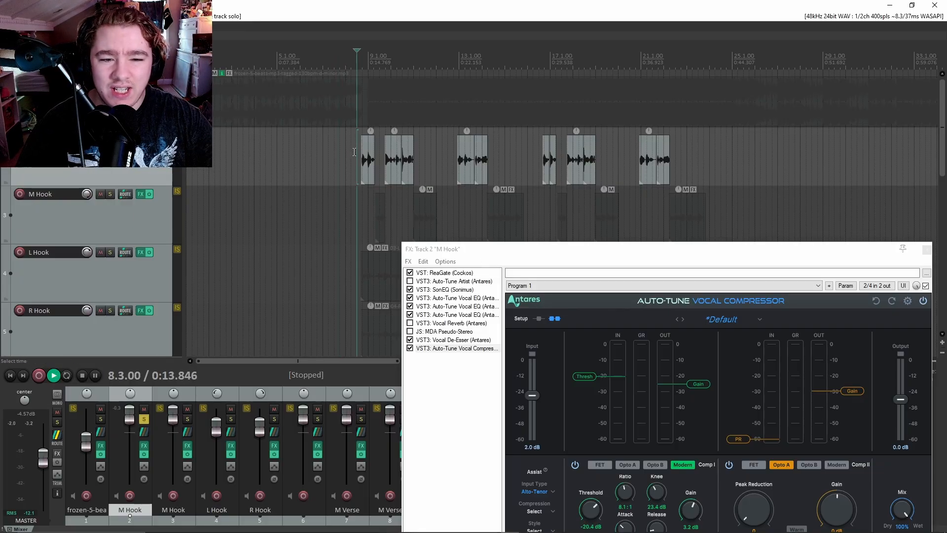
key("space")
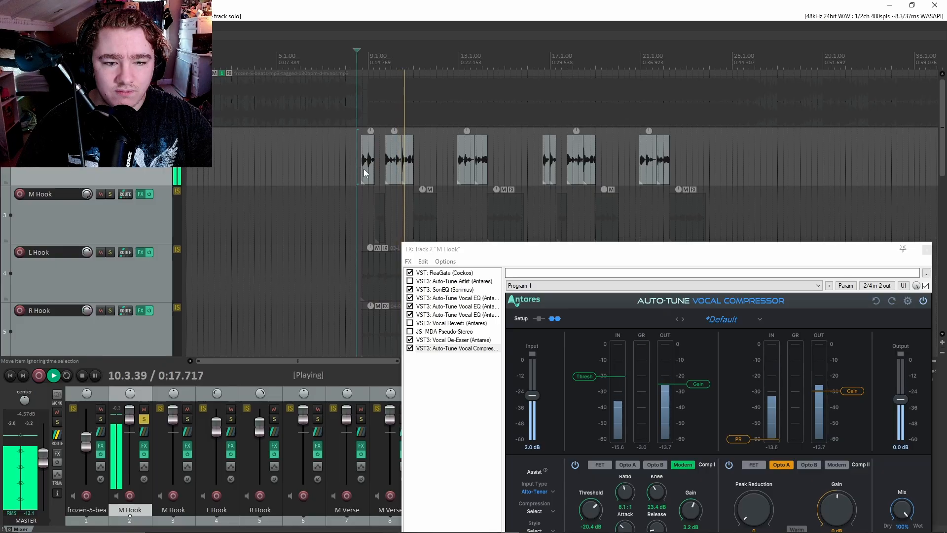
key("space")
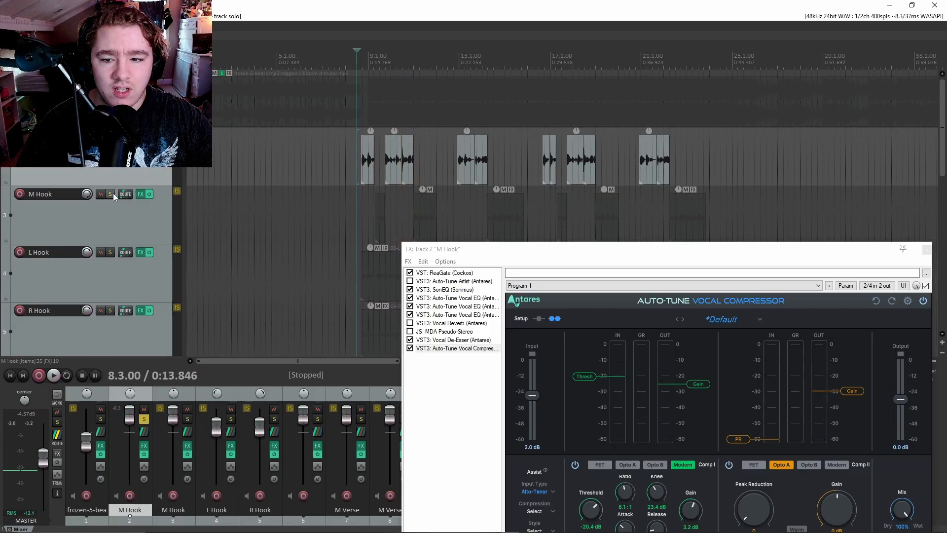
Open and close the M Hook compressor and effects chain windows.
left_click(141, 195)
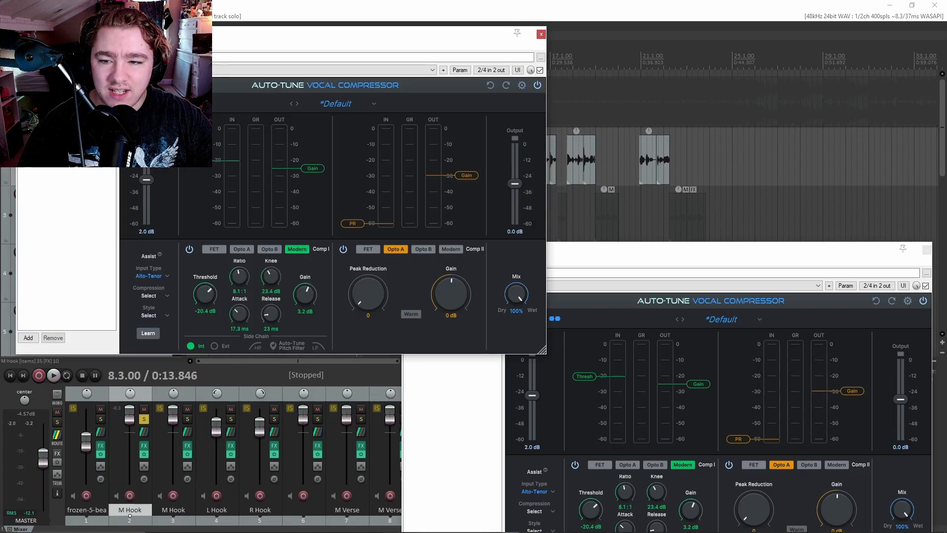
left_click(541, 34)
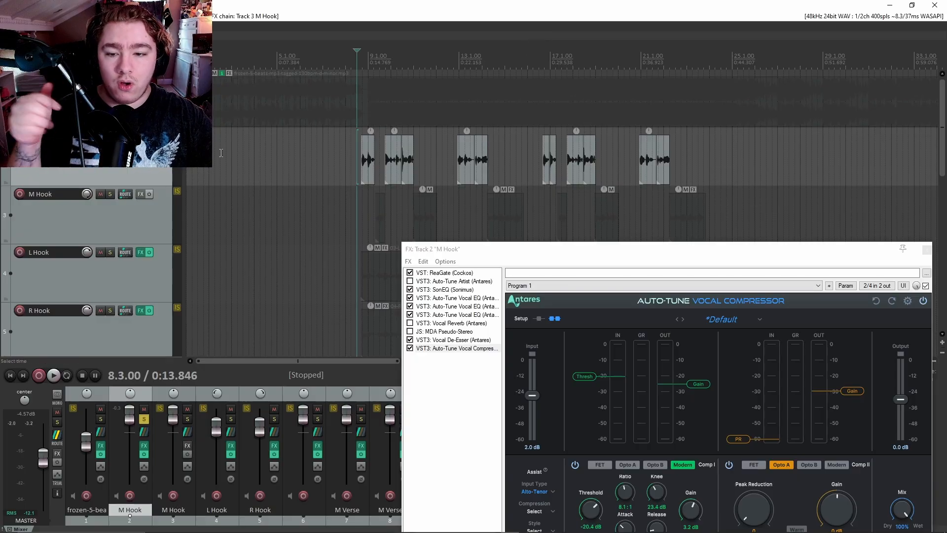
left_click(142, 195)
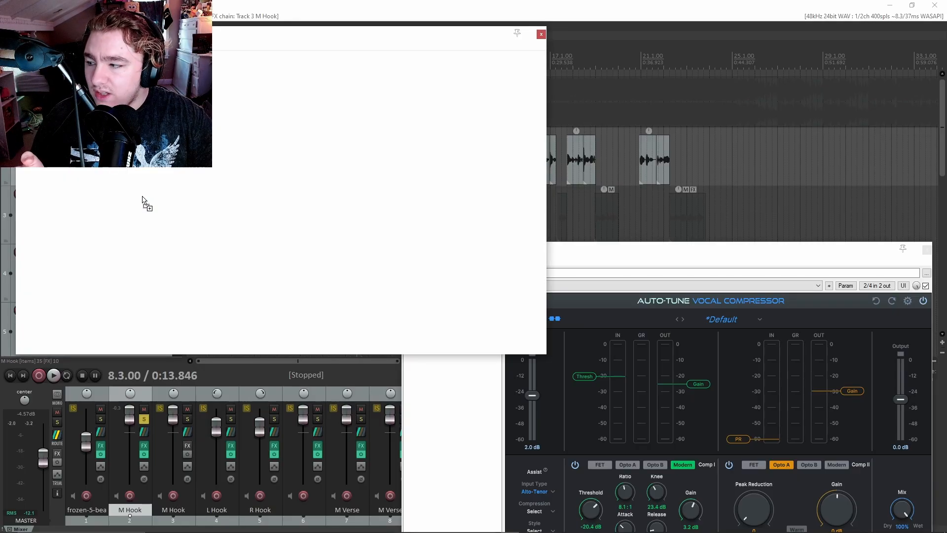
left_click(541, 34)
scroll(97, 206, "down", 4)
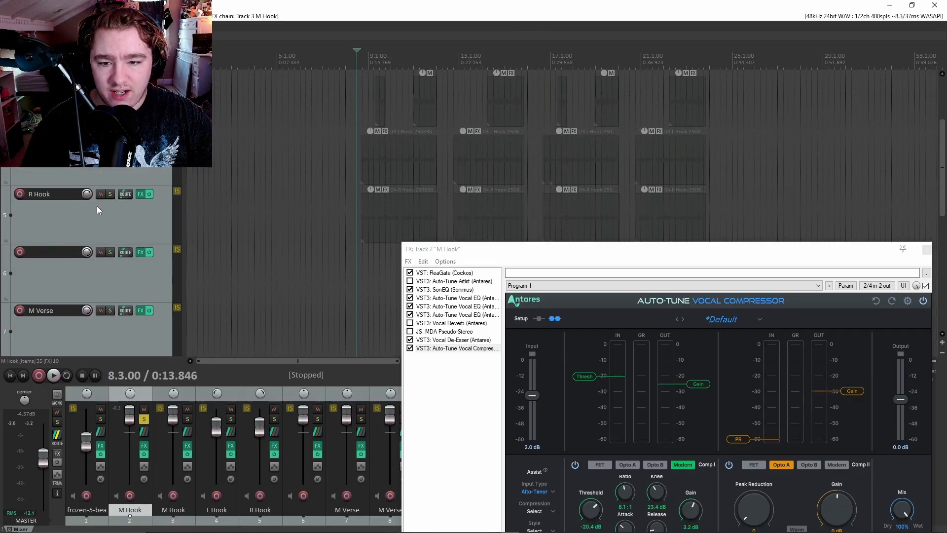
scroll(131, 192, "up", 2)
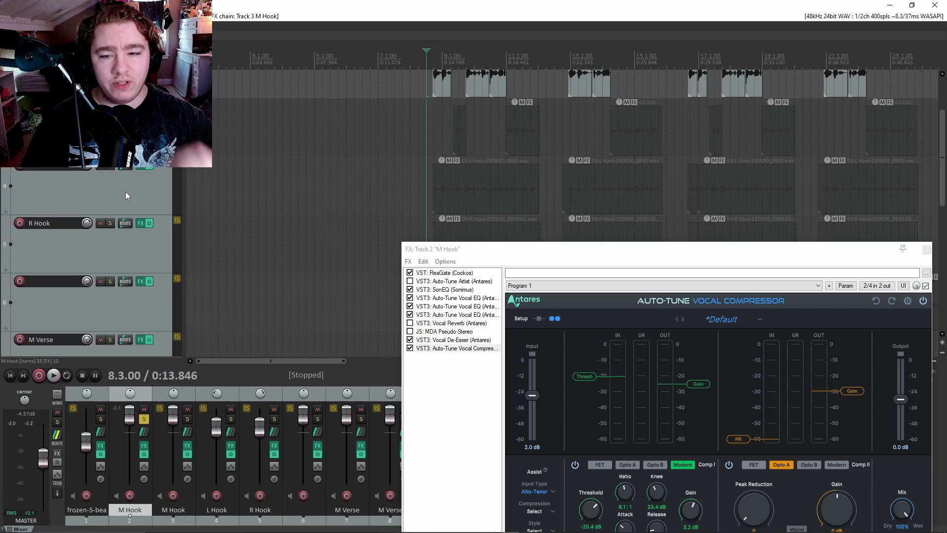
left_click_drag(634, 251, 457, 245)
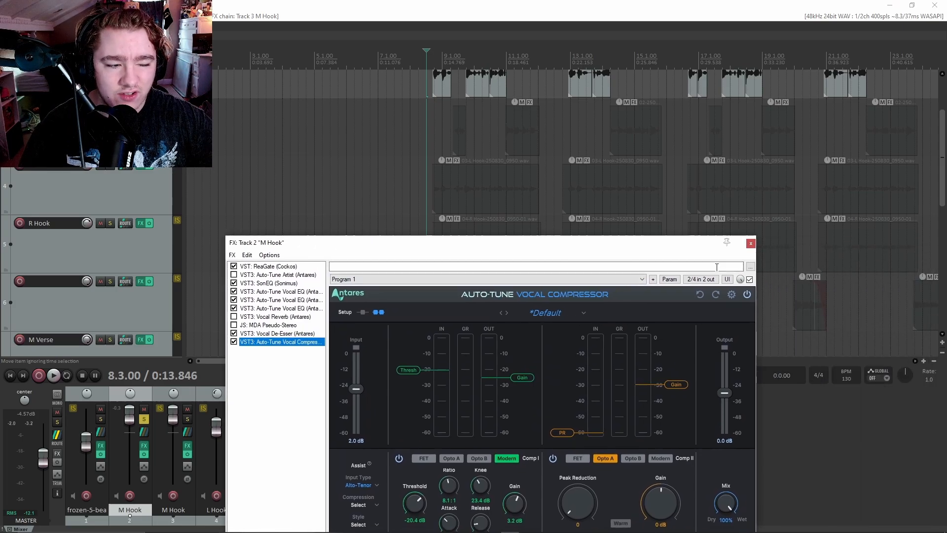
left_click(749, 243)
scroll(176, 190, "up", 3)
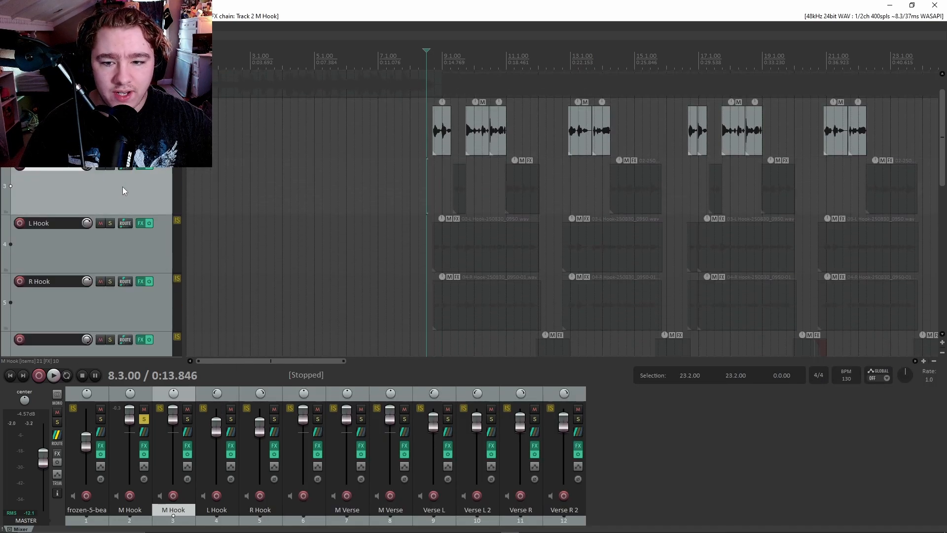
Toggle off the M Hook solo and briefly check a hook track's effect chain.
left_click(142, 190)
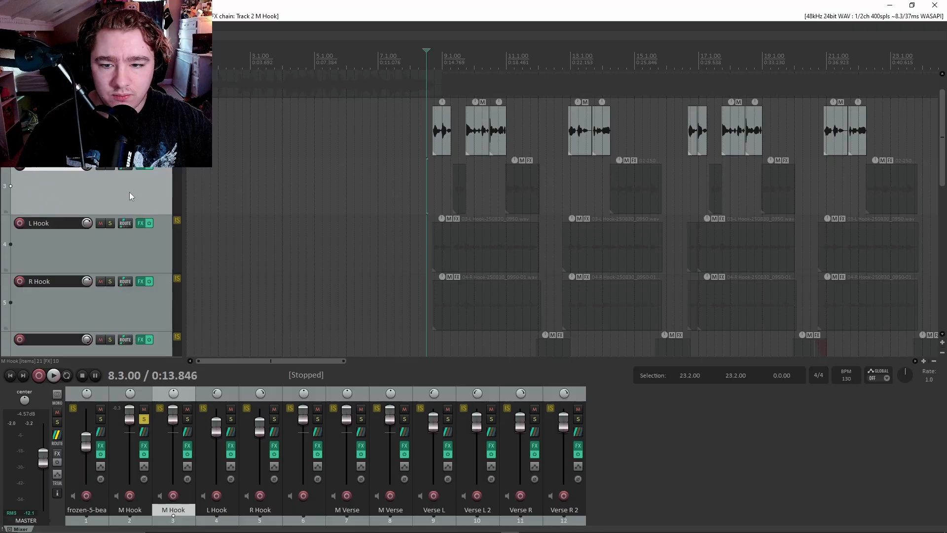
left_click(141, 223)
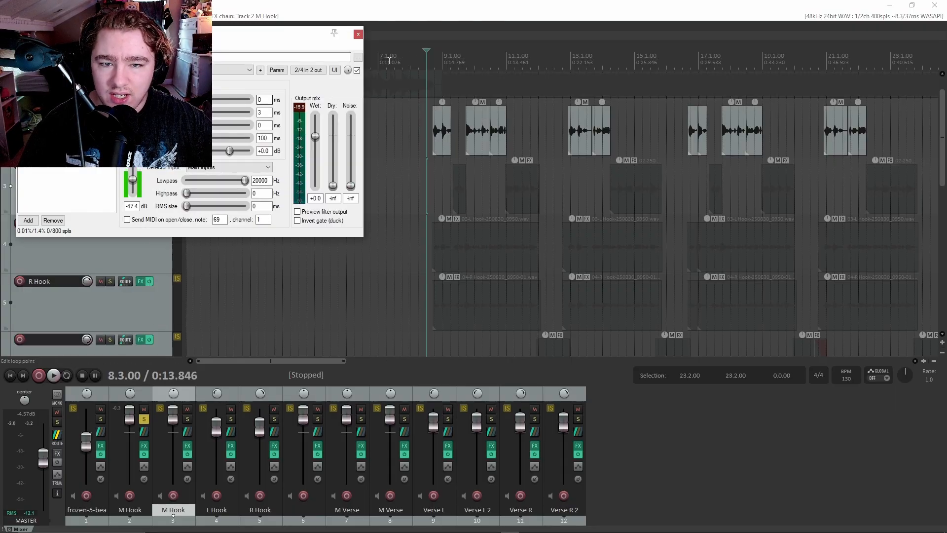
left_click(358, 35)
scroll(153, 188, "down", 2)
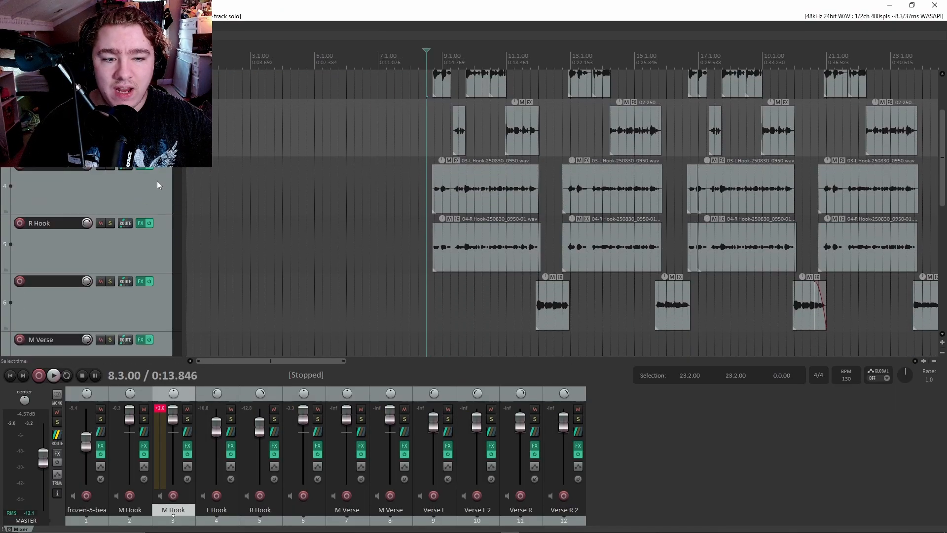
Bypass MDA Pseudo-Stereo in the L Hook track's effect chain and close it.
left_click(153, 189)
scroll(153, 189, "down", 1)
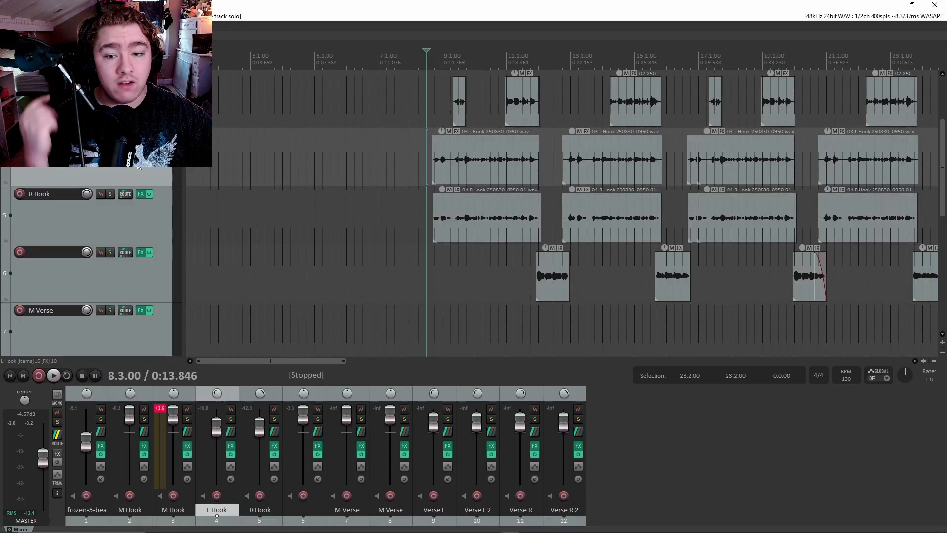
left_click(140, 136)
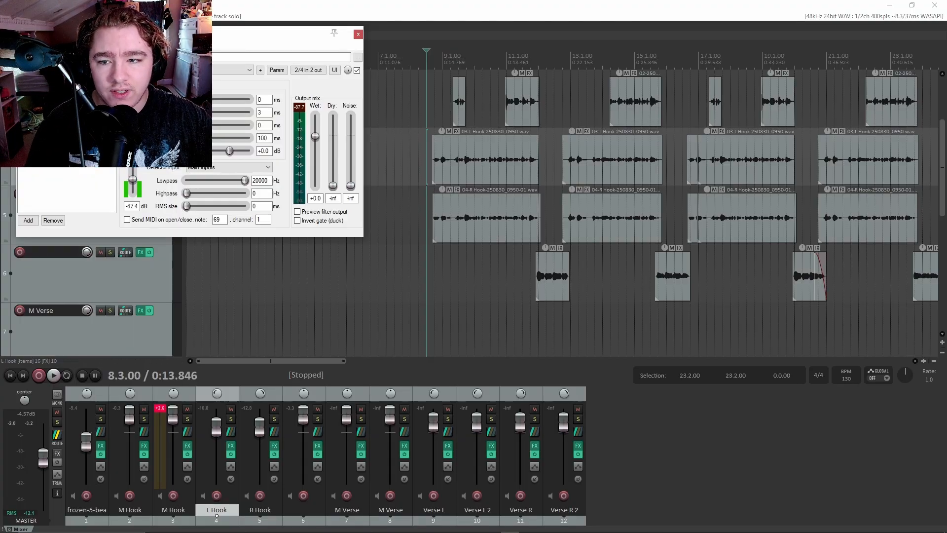
left_click_drag(178, 36, 613, 109)
left_click(459, 189)
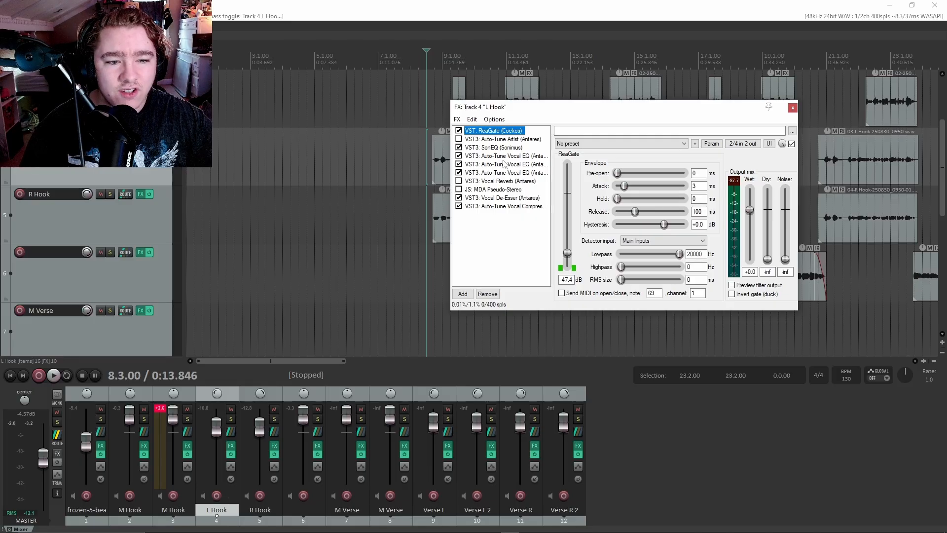
left_click(792, 108)
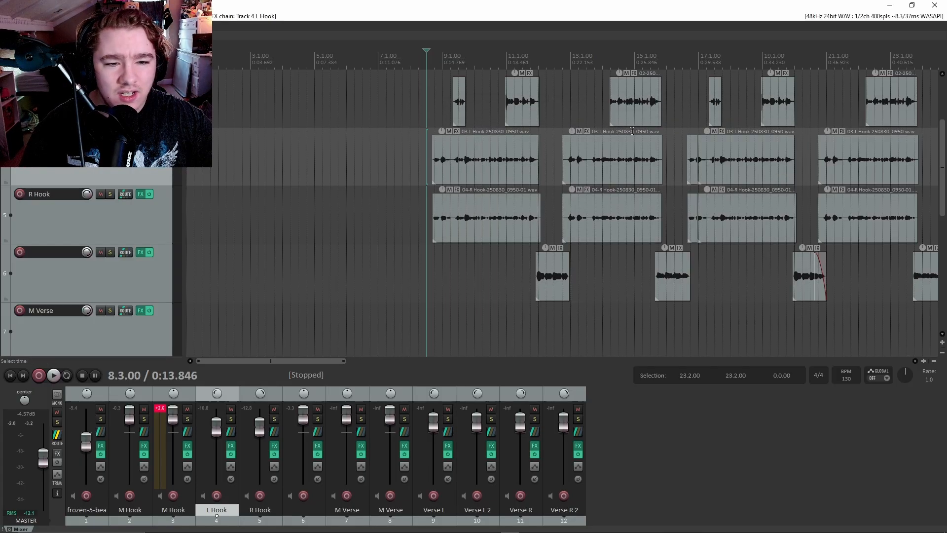
Open and close the R Hook track's effect chain.
left_click(141, 193)
key("ctrl+a")
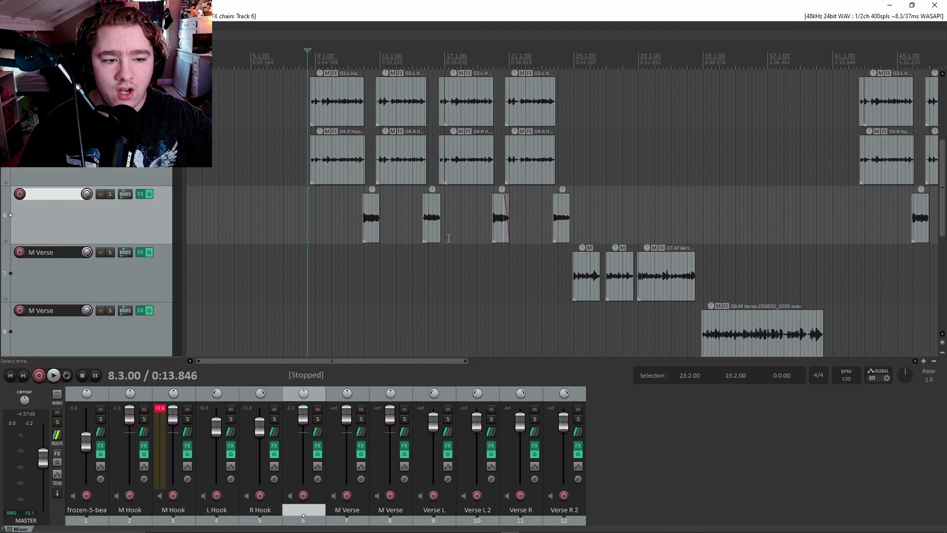
scroll(448, 237, "down", 1)
scroll(180, 246, "up", 2)
scroll(143, 240, "down", 1)
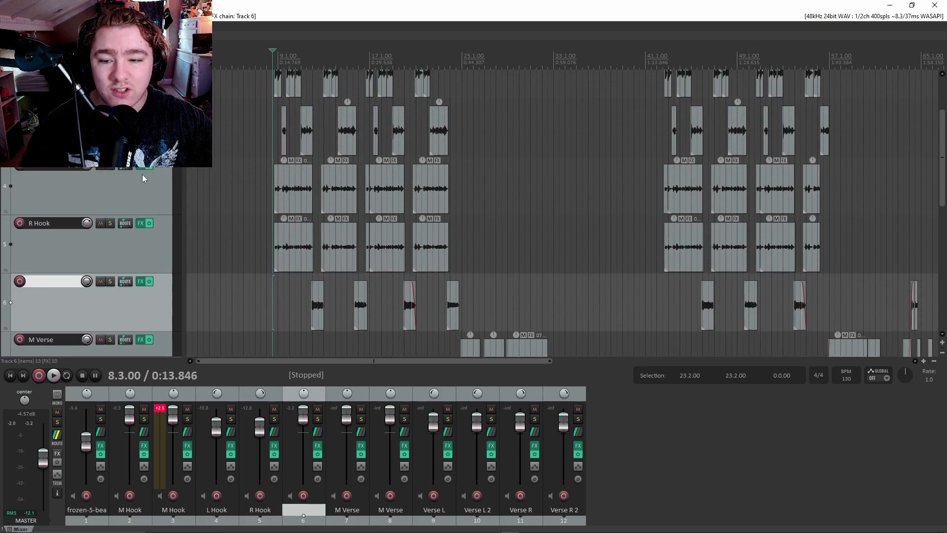
scroll(133, 175, "up", 1)
scroll(217, 221, "up", 4)
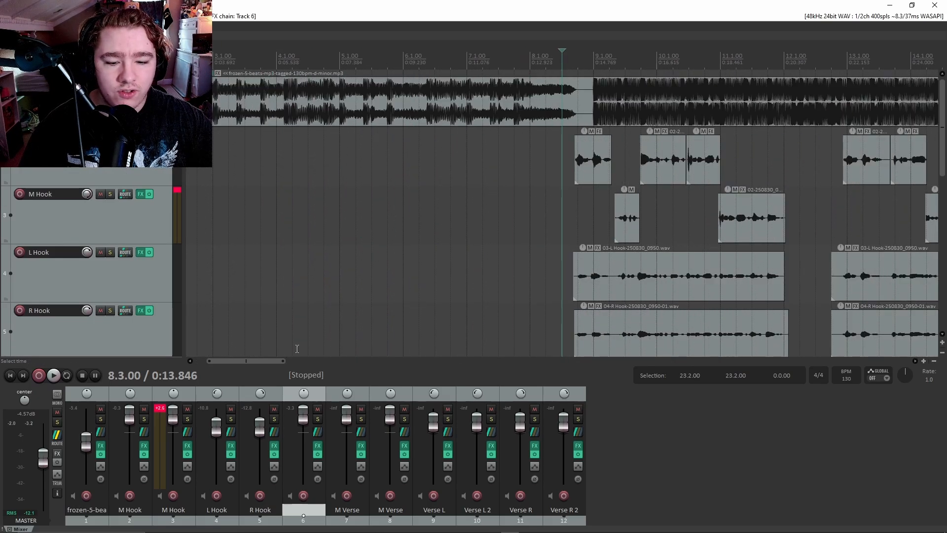
left_click_drag(260, 362, 295, 353)
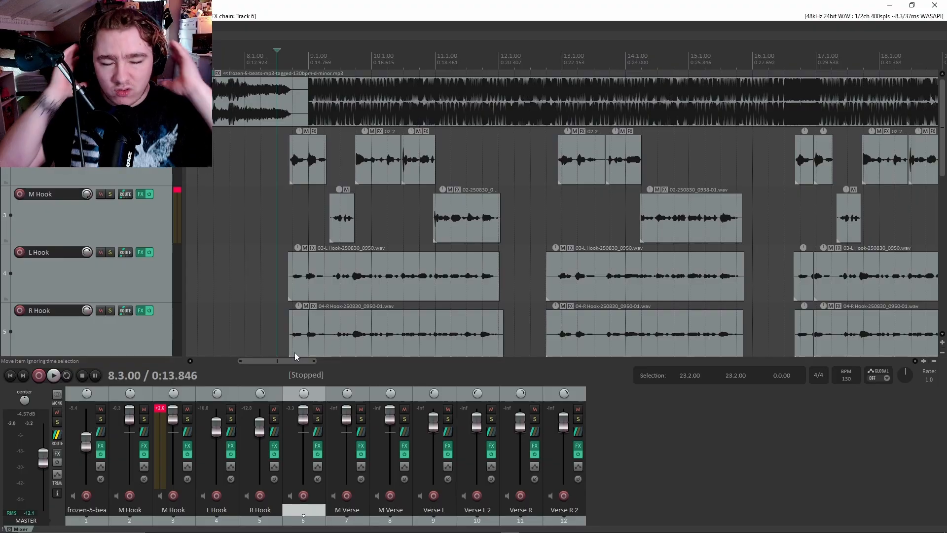
Play the hooks from bar 8.3.
left_click(261, 216)
left_click(276, 218)
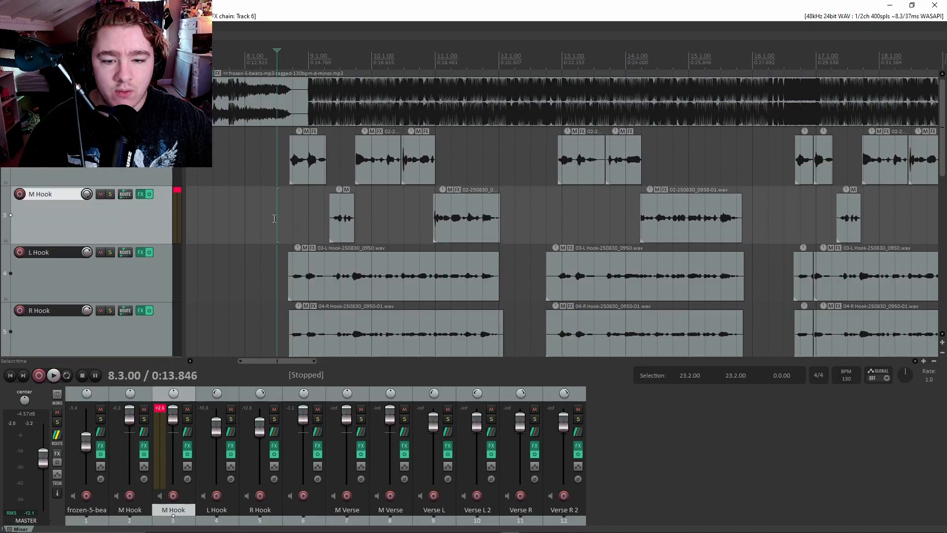
key("space")
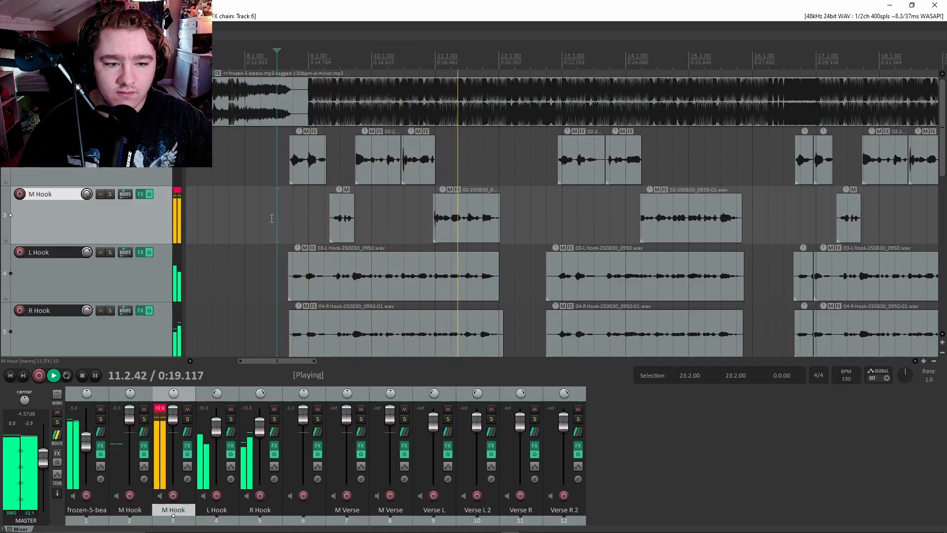
key("space")
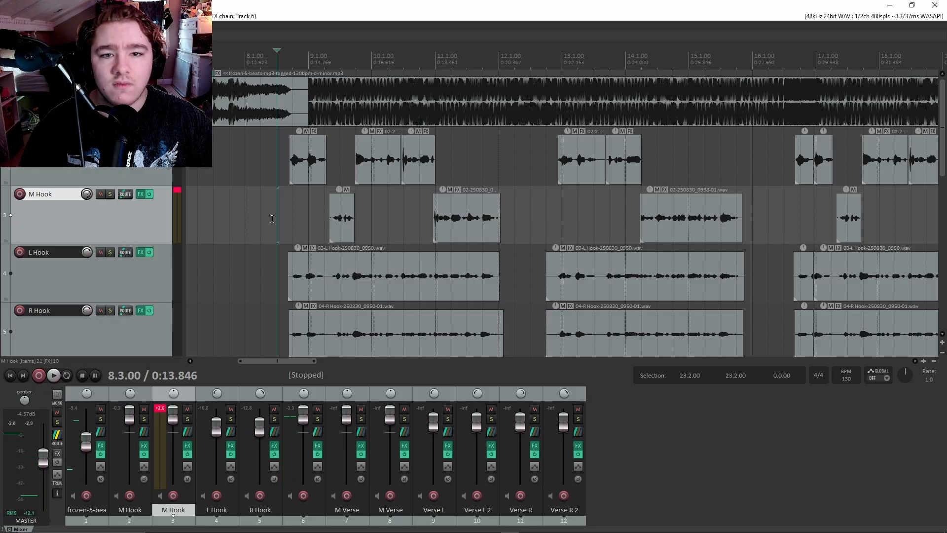
scroll(131, 239, "down", 6)
scroll(120, 239, "up", 3)
scroll(294, 245, "down", 4)
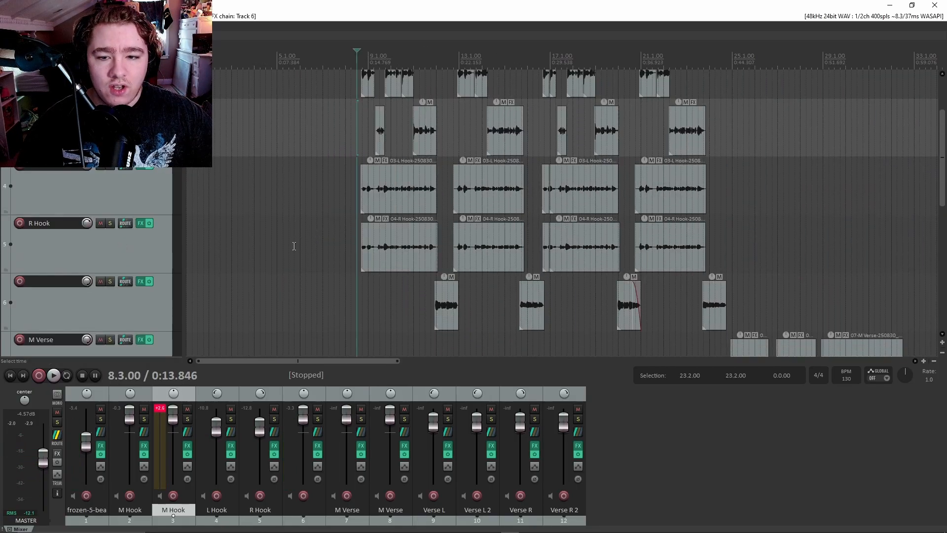
scroll(100, 239, "up", 3)
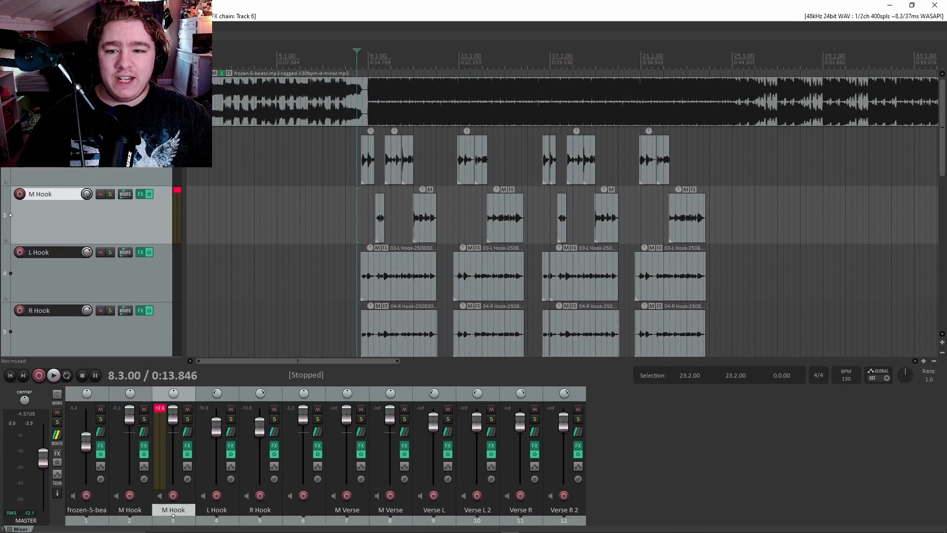
Mute the frozen-5-beats instrumental track and switch away from REAPER.
left_click(110, 78)
left_click(110, 77)
left_click(101, 77)
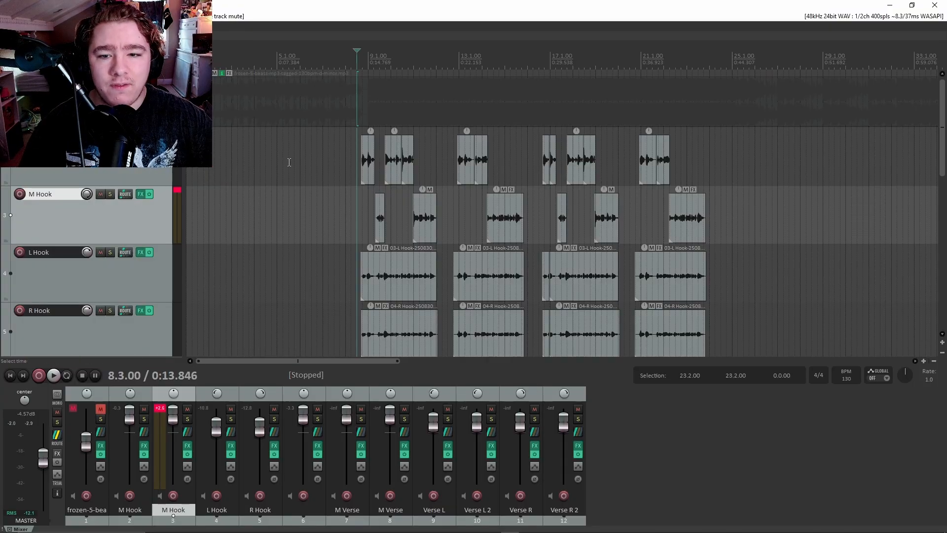
scroll(304, 171, "up", 3)
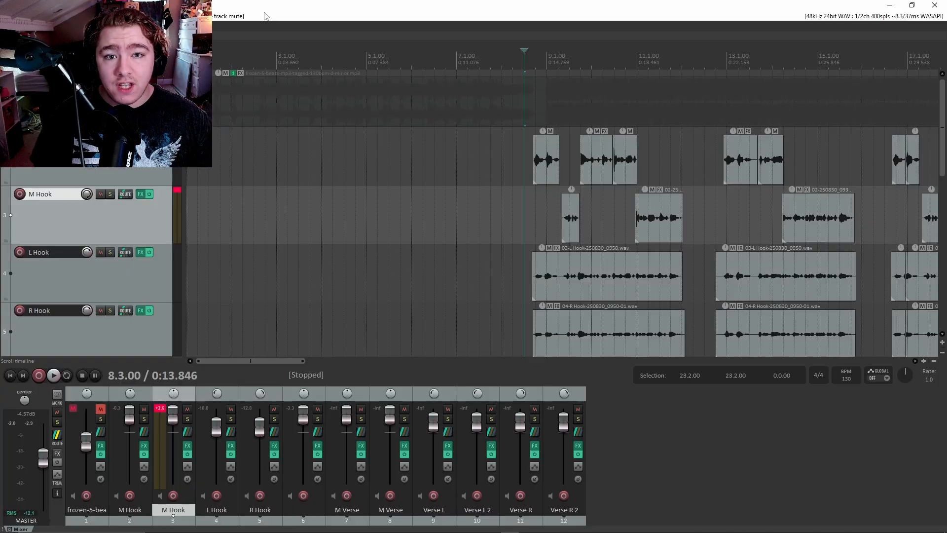
mouse_move(364, 527)
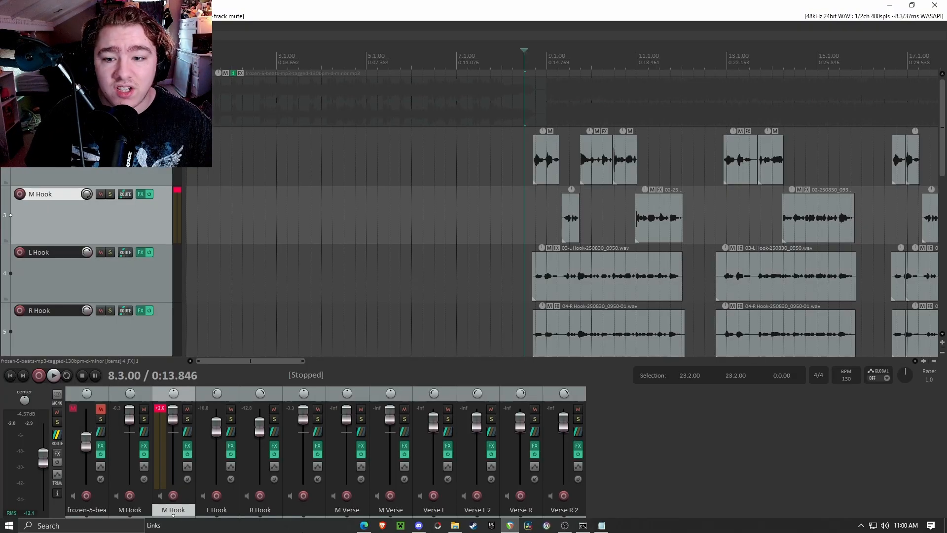
left_click(364, 526)
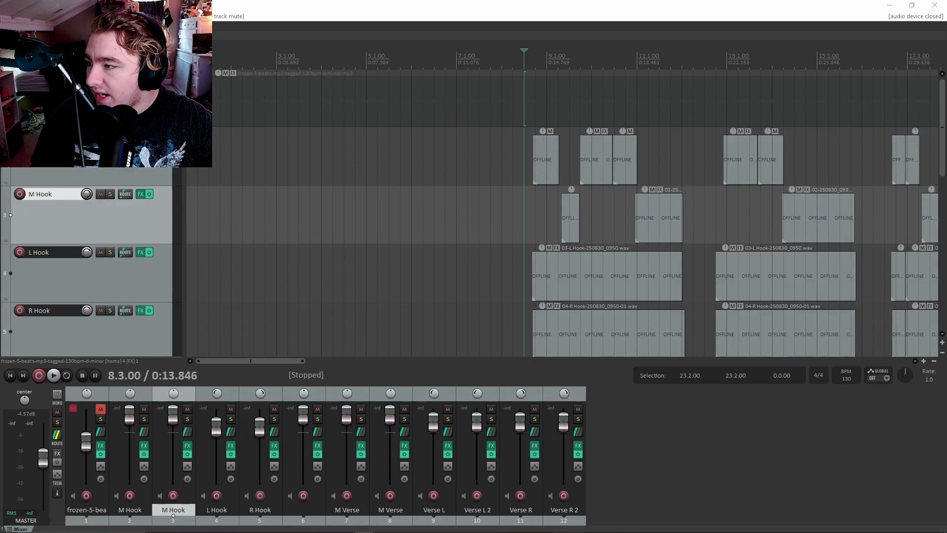
key("alt+Tab")
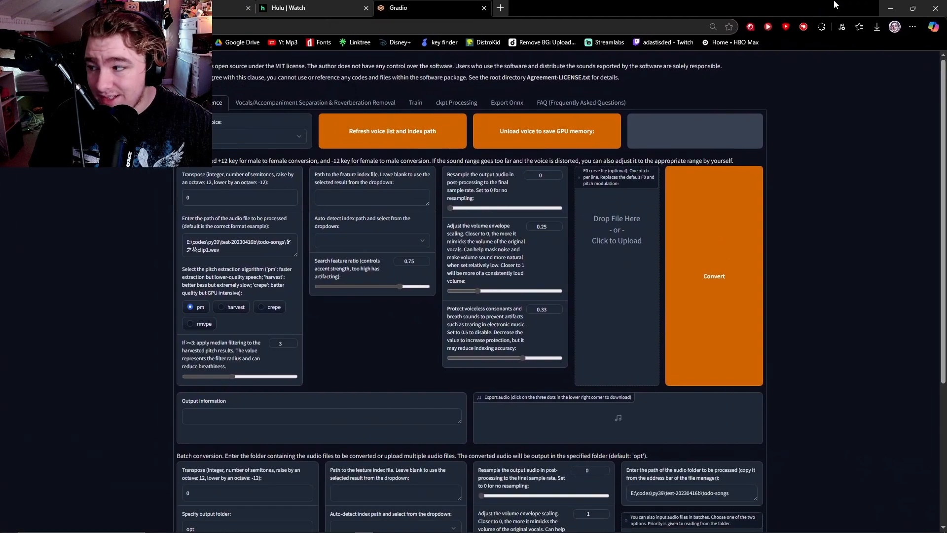
scroll(472, 247, "down", 3)
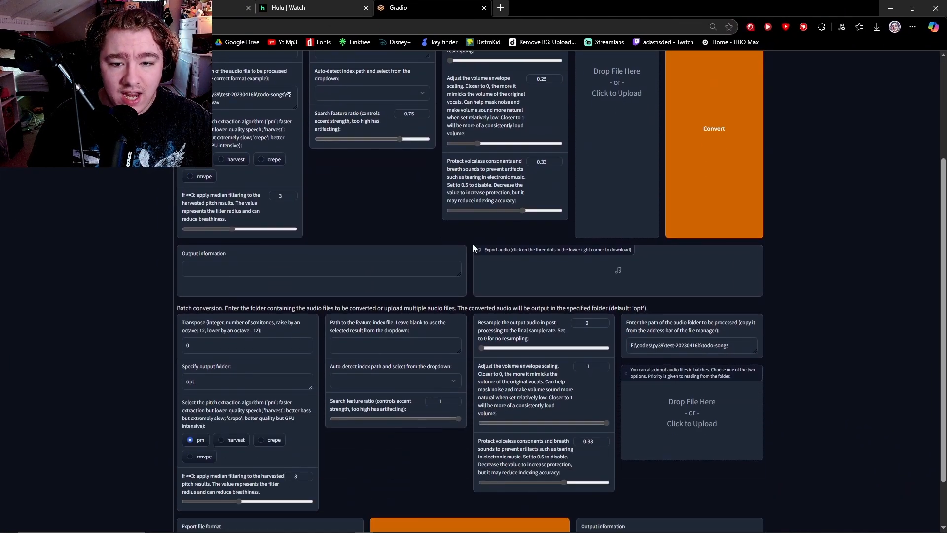
scroll(368, 247, "up", 3)
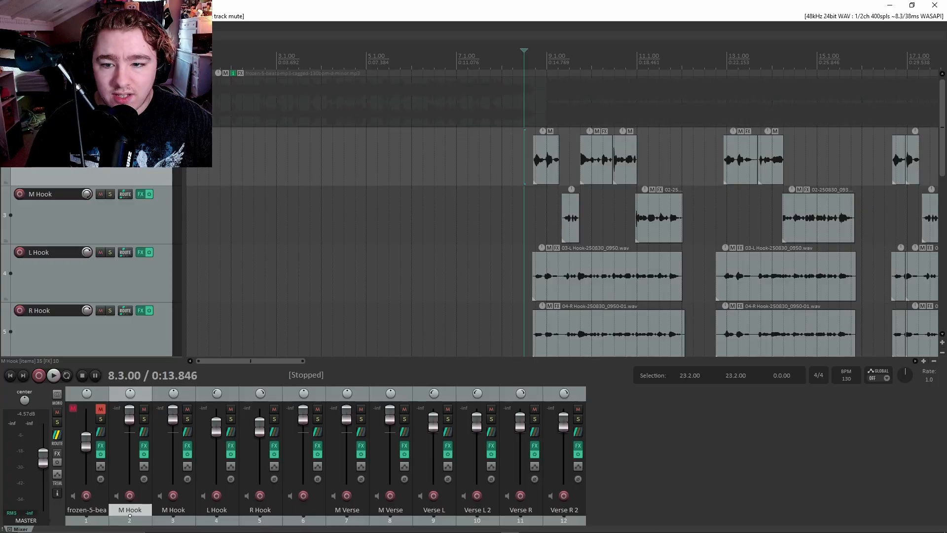
Select the converted and original M Hook tracks and solo the converted one.
scroll(515, 99, "down", 5)
scroll(467, 220, "up", 2)
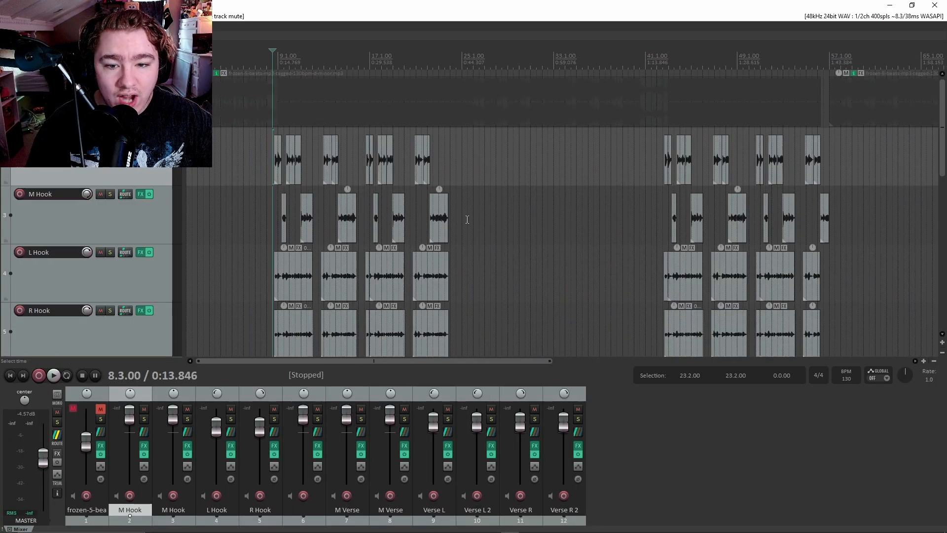
scroll(468, 220, "up", 4)
left_click(163, 214)
left_click(129, 177)
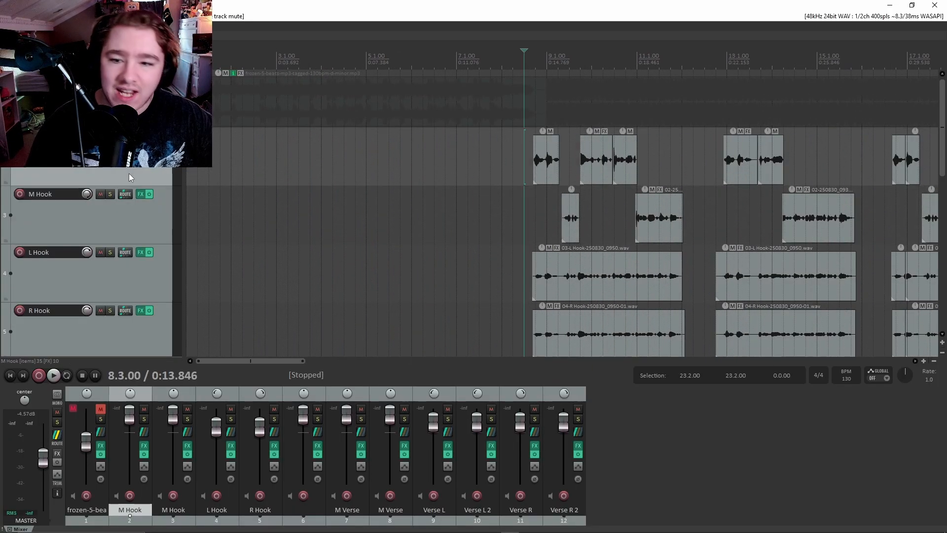
left_click(110, 194)
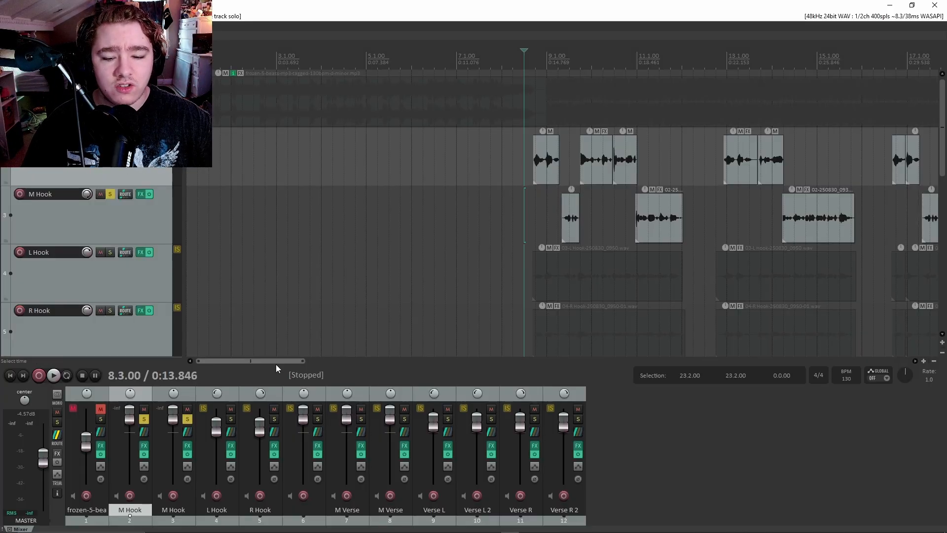
Adjust the timeline zoom and bring REAPER back into focus.
left_click_drag(276, 361, 287, 360)
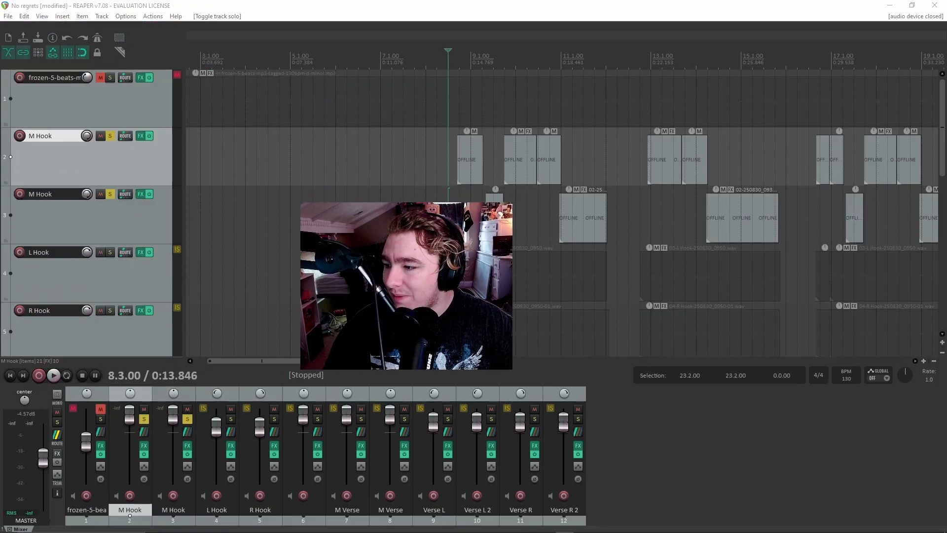
left_click(164, 162)
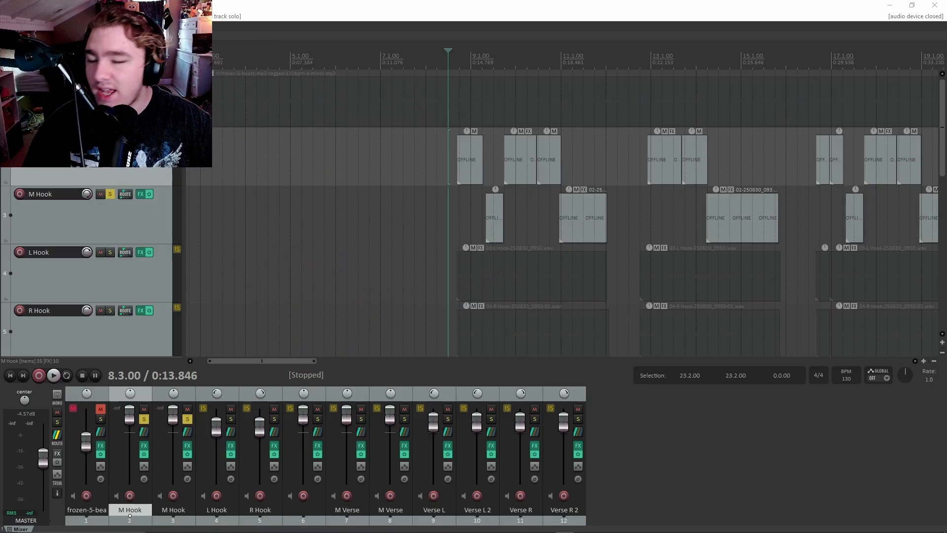
left_click(471, 159)
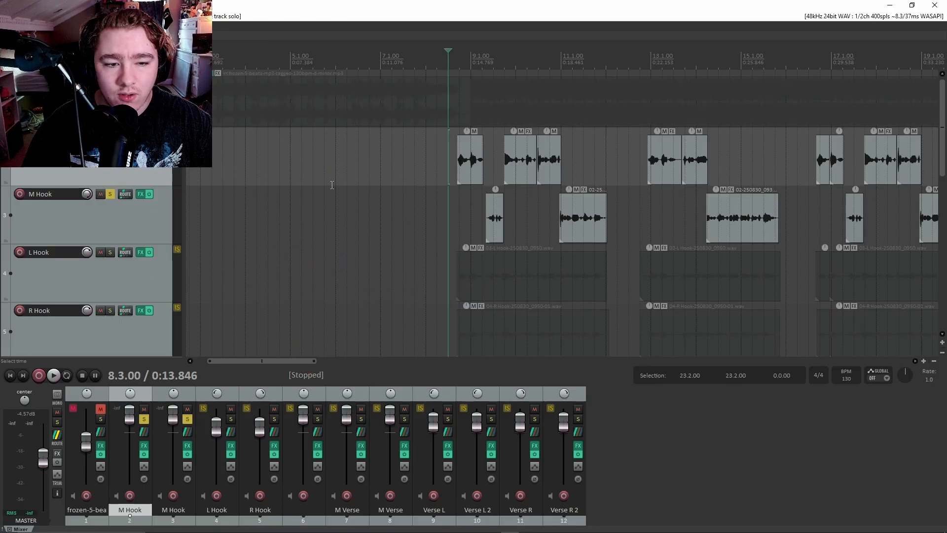
scroll(131, 199, "down", 2)
scroll(126, 177, "up", 2)
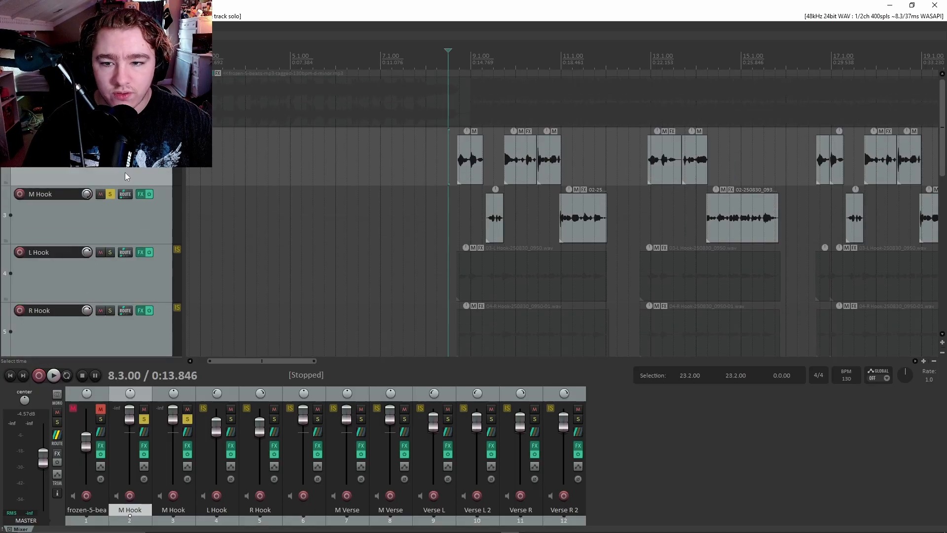
Draw a time selection in the ruler, starting it at 8.3.82.
left_click_drag(450, 61, 586, 62)
scroll(599, 101, "down", 3)
scroll(600, 101, "down", 2)
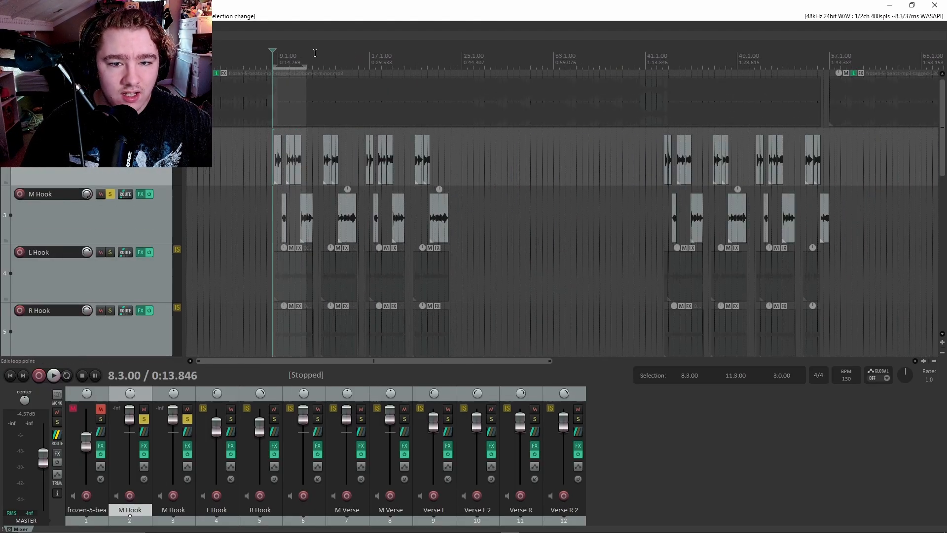
left_click_drag(305, 69, 445, 81)
scroll(433, 109, "up", 4)
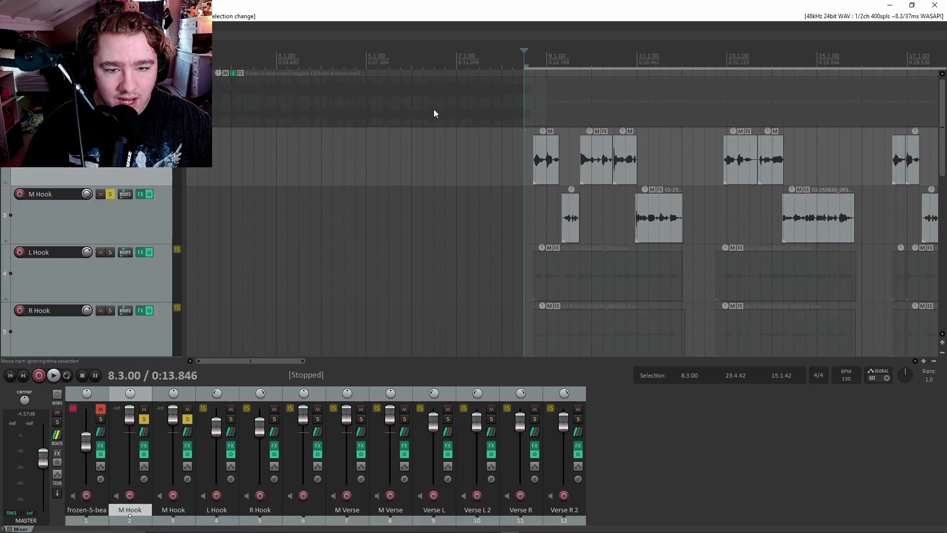
left_click_drag(567, 65, 799, 67)
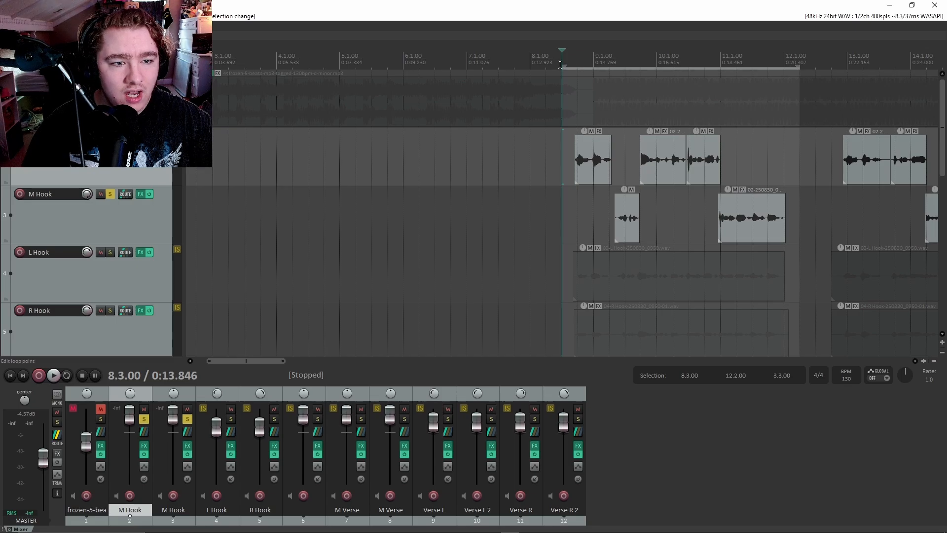
mouse_move(561, 65)
left_mouse_down()
mouse_move(594, 64)
mouse_move(578, 64)
left_mouse_up()
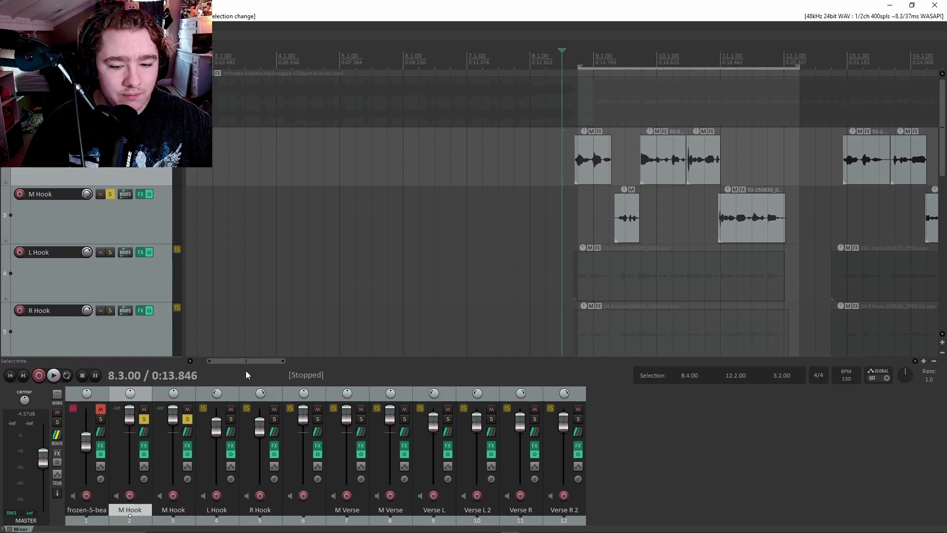
left_click_drag(247, 360, 274, 359)
left_click_drag(337, 66, 335, 67)
Extend the selection end to 23.4.29 and open the Render to File dialog.
scroll(451, 152, "up", 4)
scroll(454, 151, "up", 2)
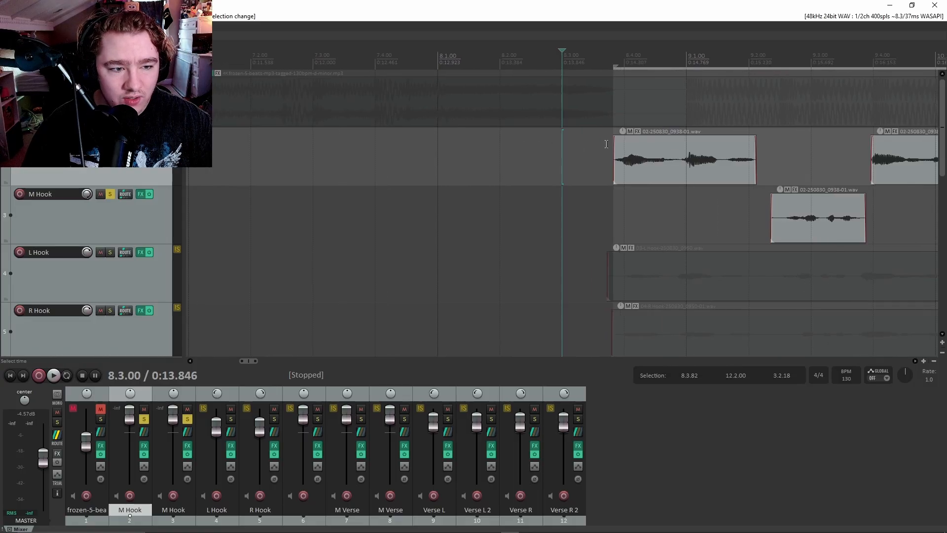
scroll(651, 162, "down", 6)
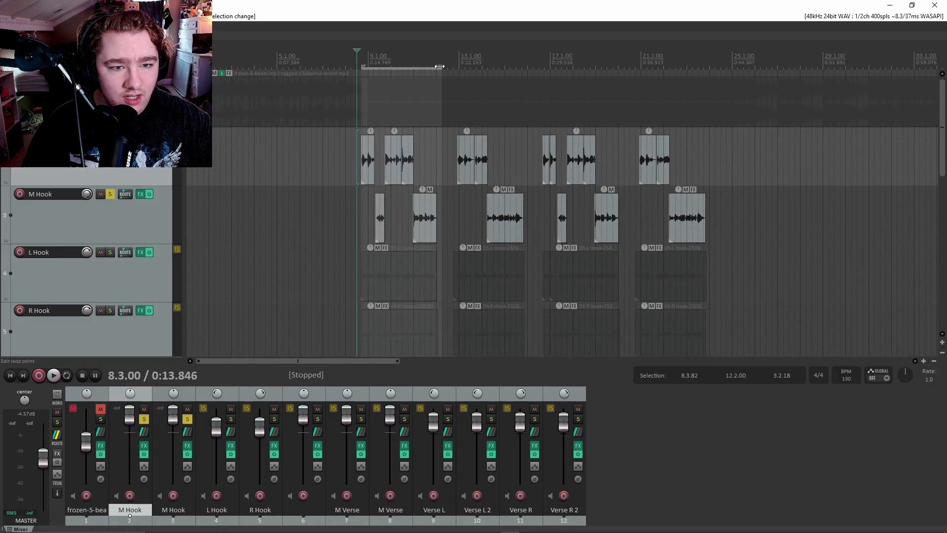
left_click_drag(440, 66, 705, 84)
left_click(699, 160)
scroll(699, 160, "down", 2)
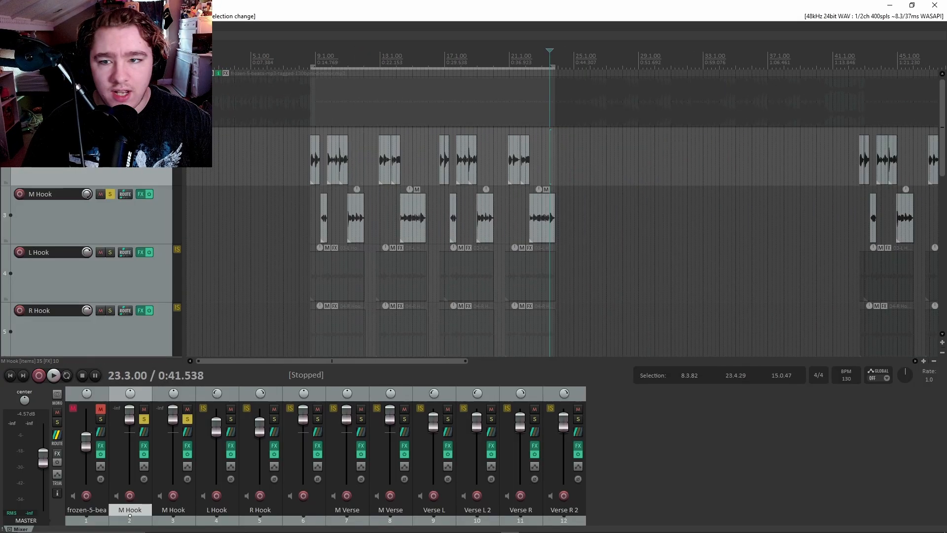
left_click(8, 6)
left_click(15, 173)
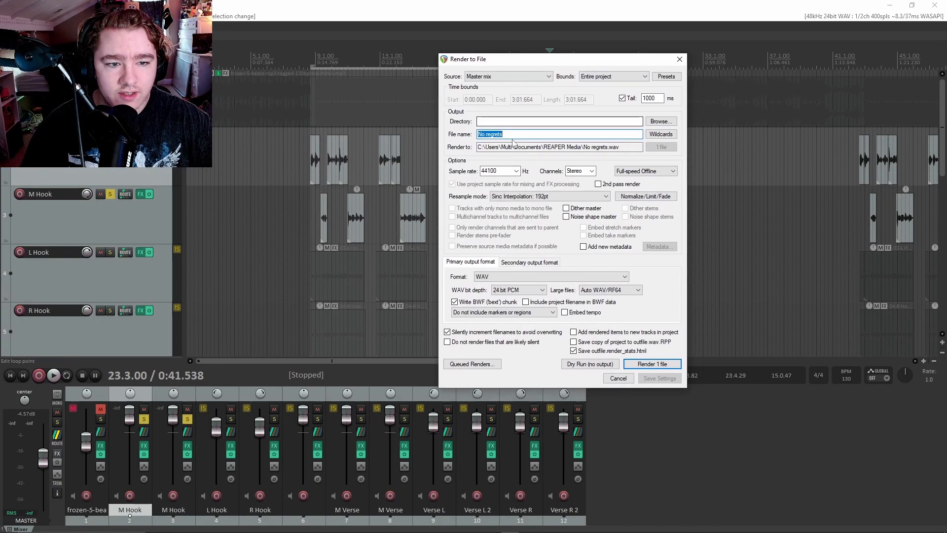
Set the output file name, Music folder, 48000 Hz sample rate and r8brain free resampling.
left_click(512, 136)
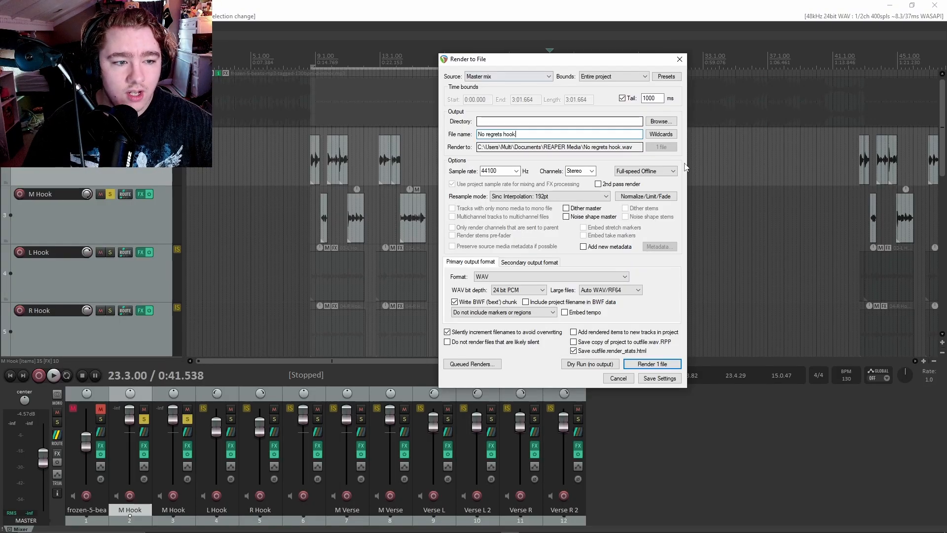
left_click(659, 121)
left_click(695, 180)
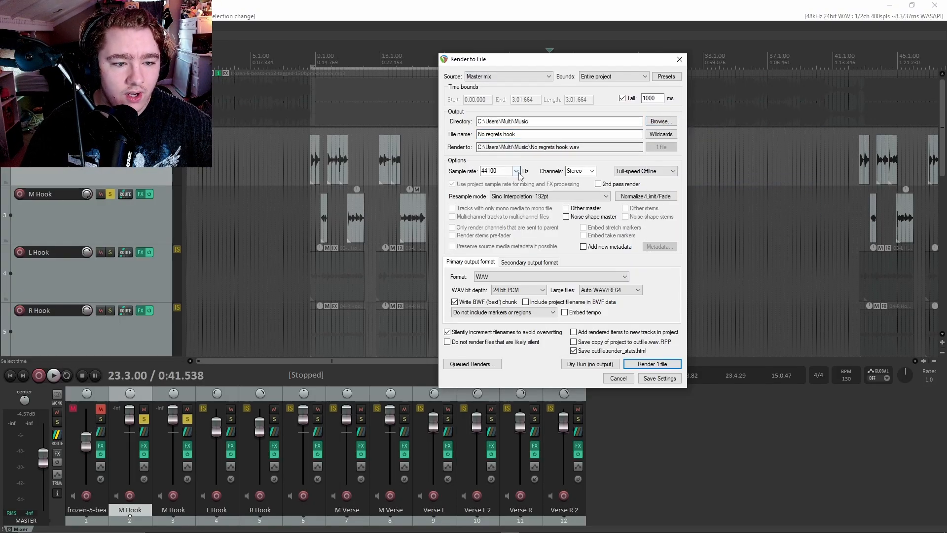
left_click(501, 171)
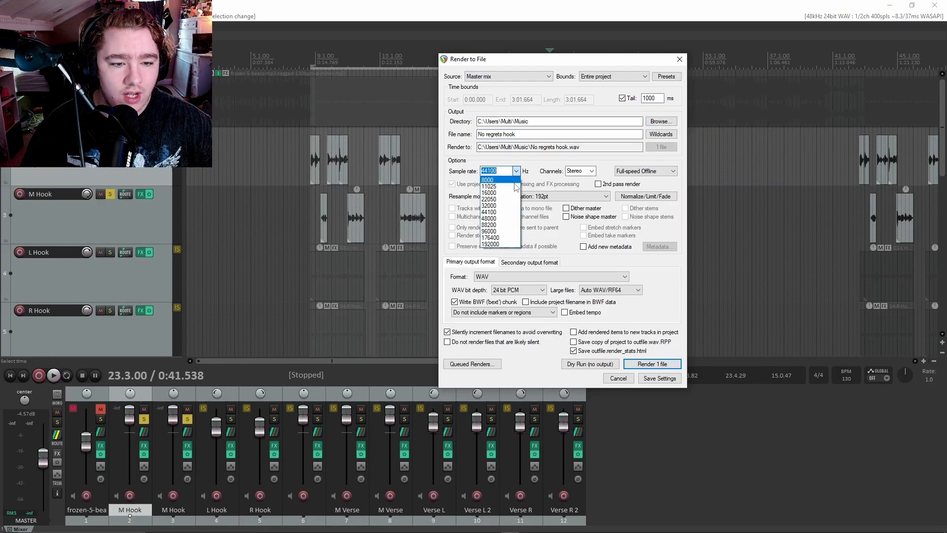
left_click(490, 218)
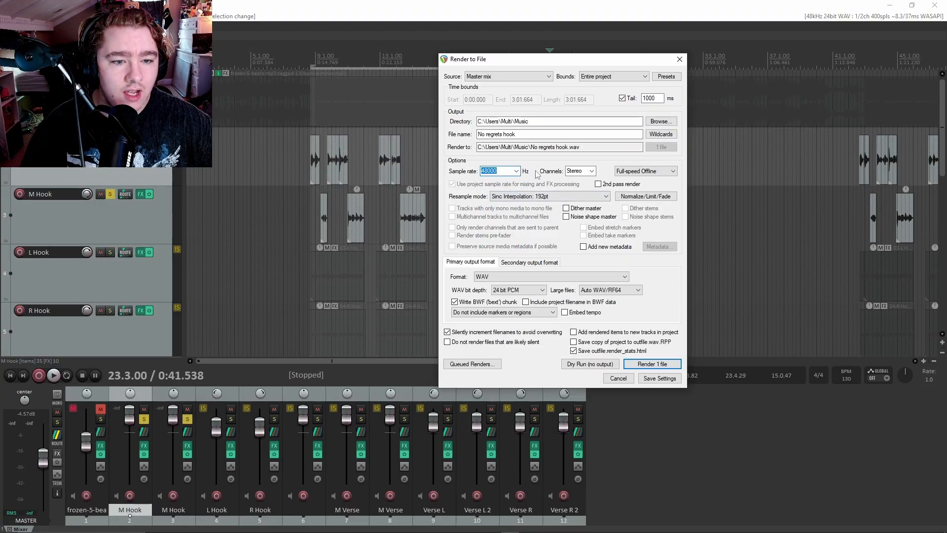
left_click(582, 197)
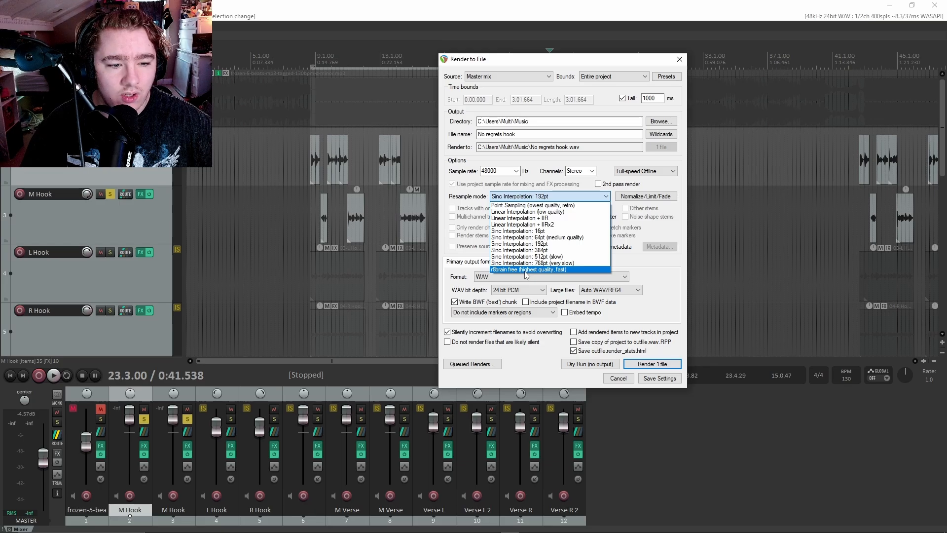
left_click(532, 269)
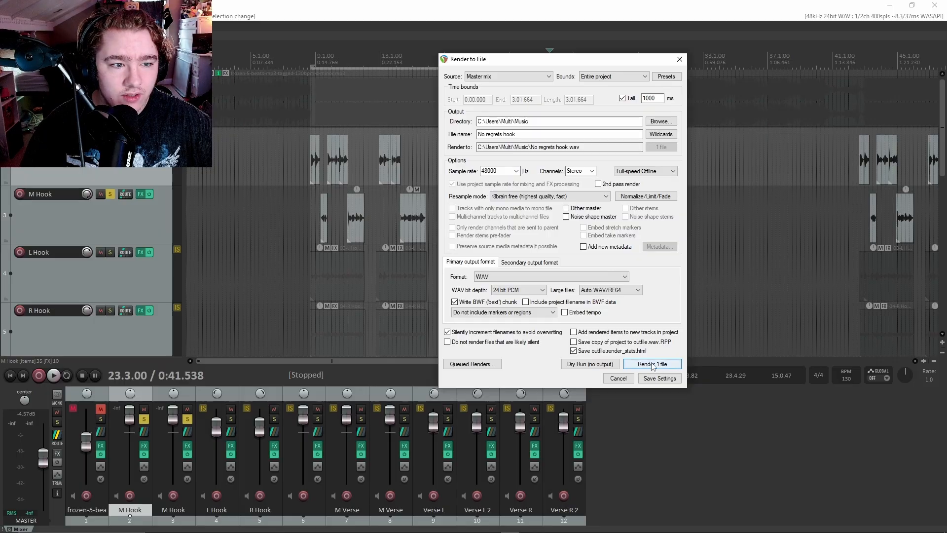
Limit the render bounds to the time selection and render the file.
left_click(614, 76)
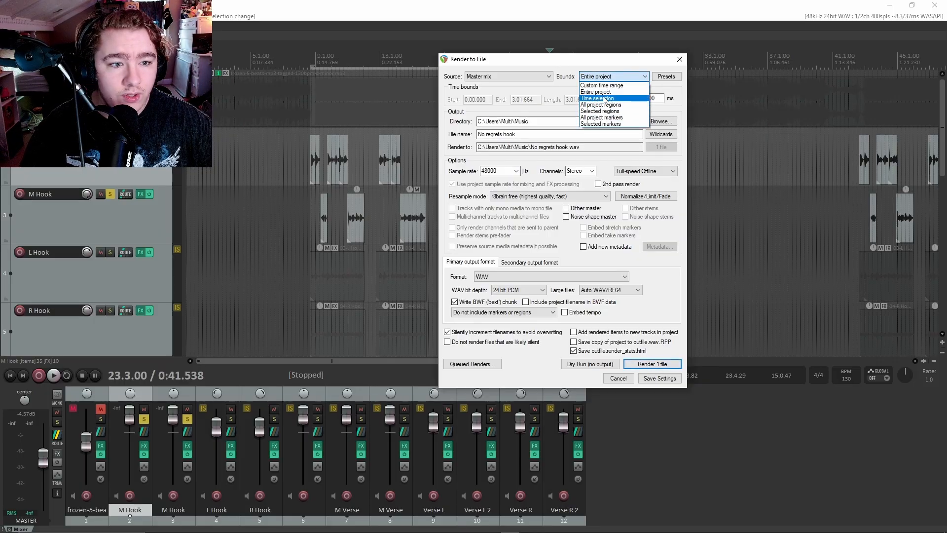
left_click(606, 99)
left_click_drag(587, 63, 526, 303)
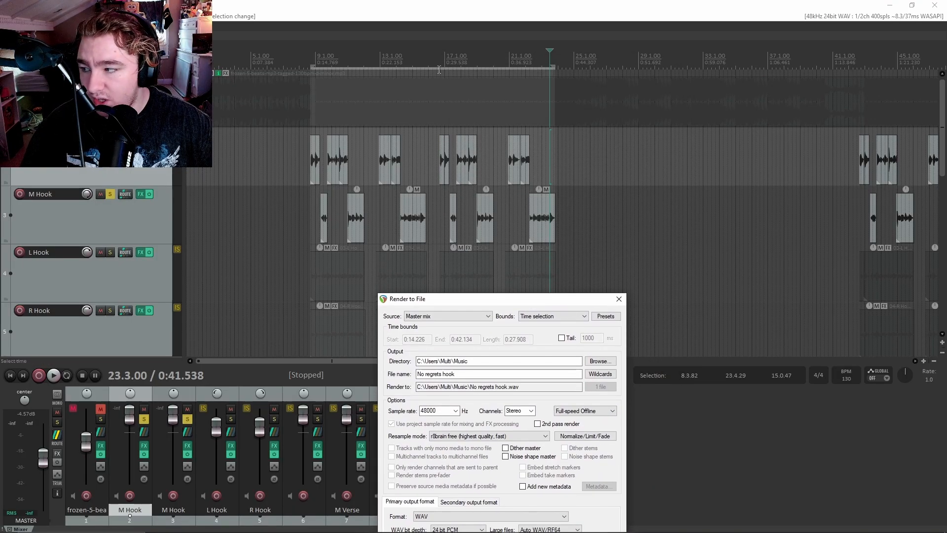
left_click_drag(527, 298, 726, 83)
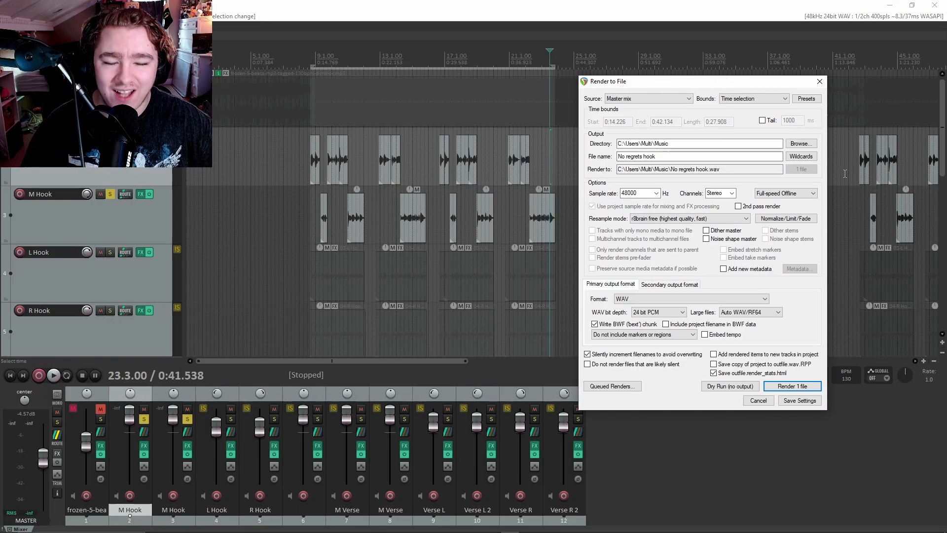
left_click(792, 386)
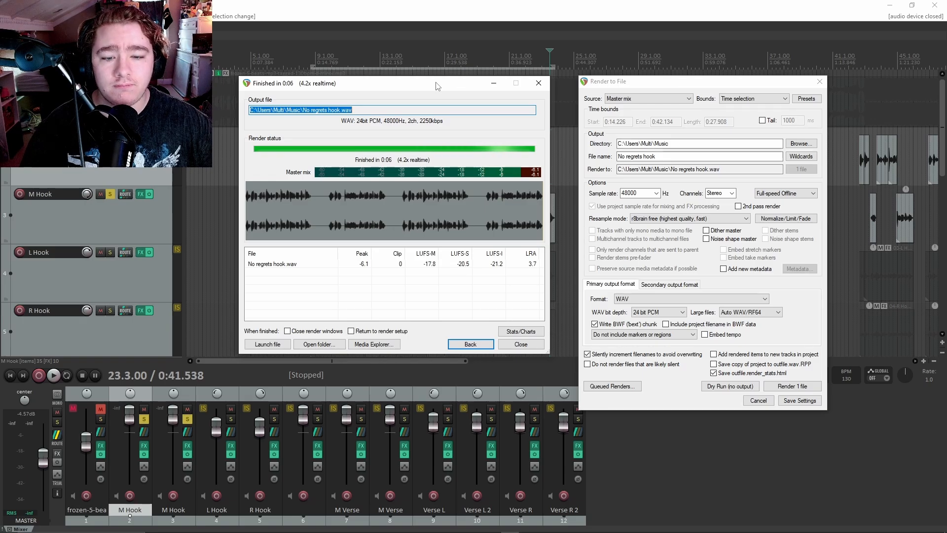
Bring back the render report and open the folder containing No regrets hook.wav.
left_click(494, 83)
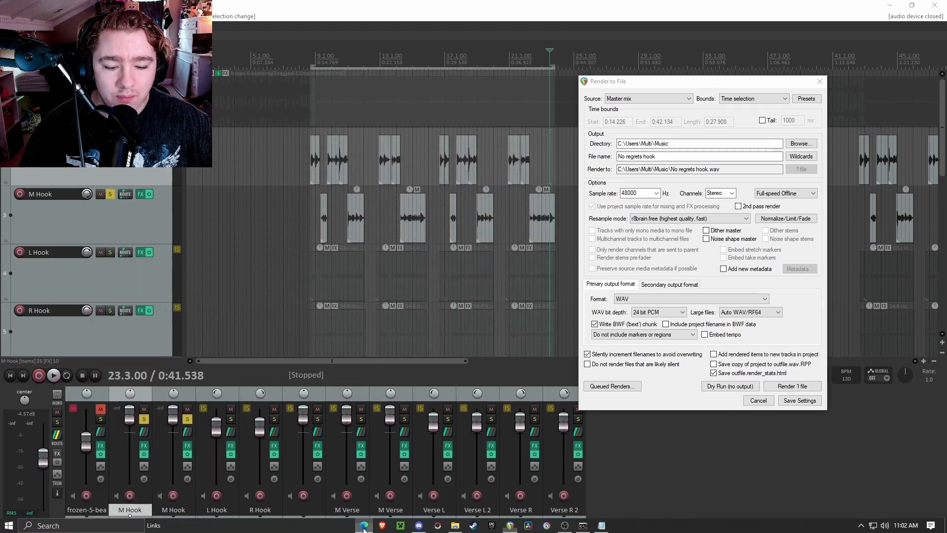
left_click(363, 526)
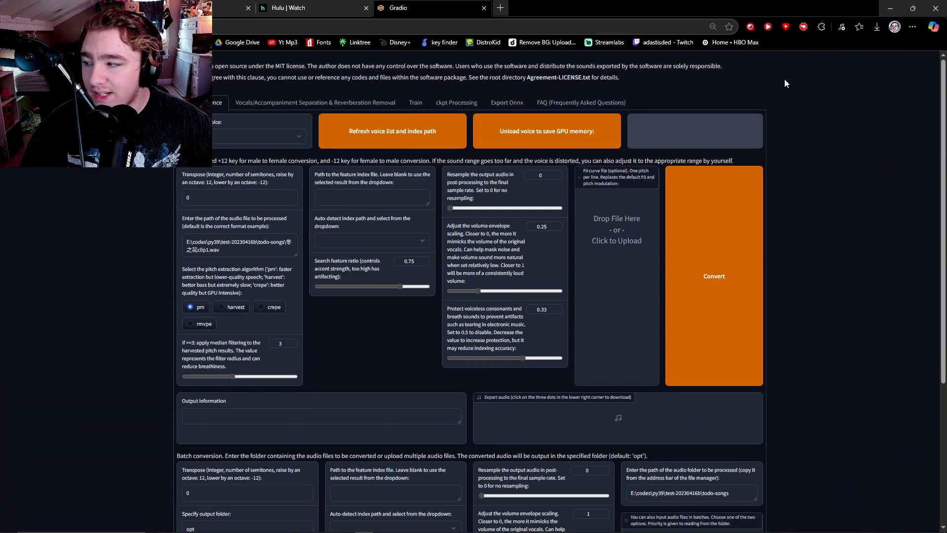
key("alt+Tab")
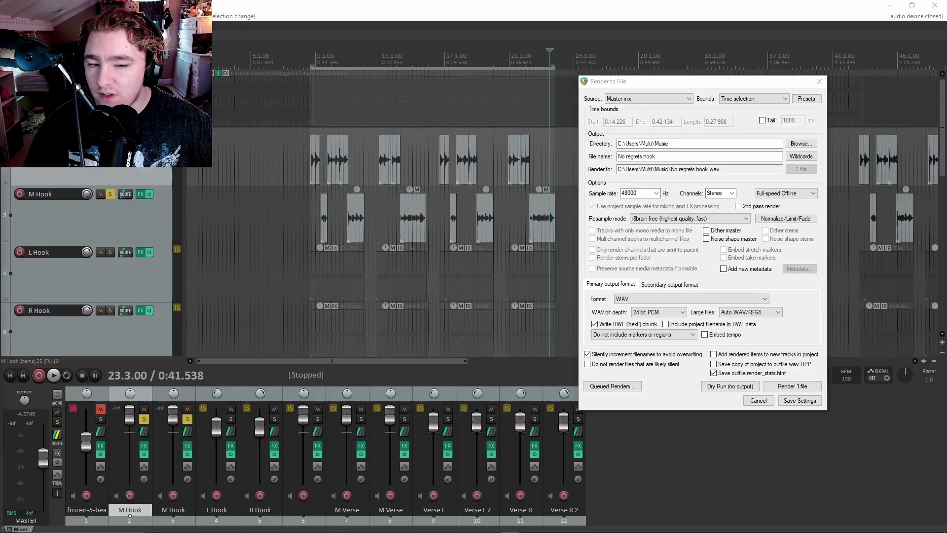
left_click_drag(1, 148, 37, 141)
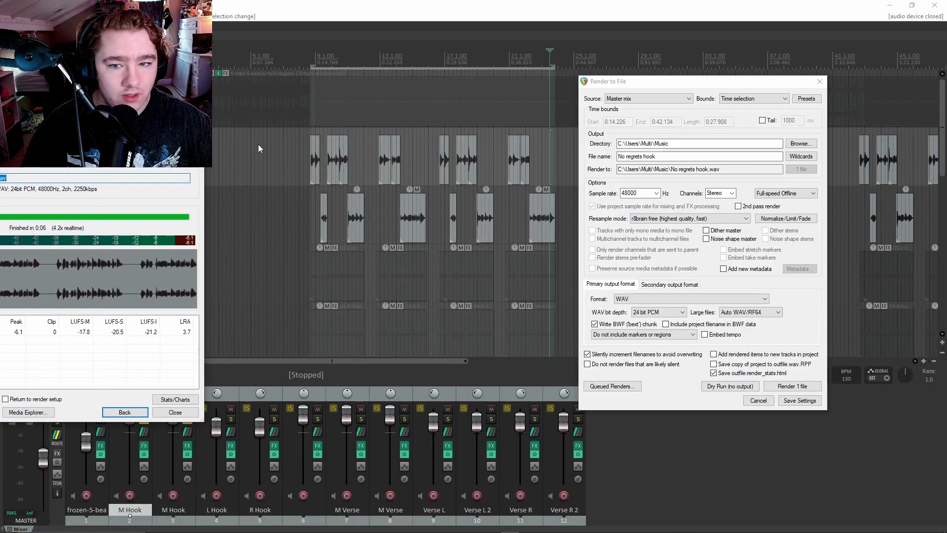
left_click_drag(119, 167, 606, 141)
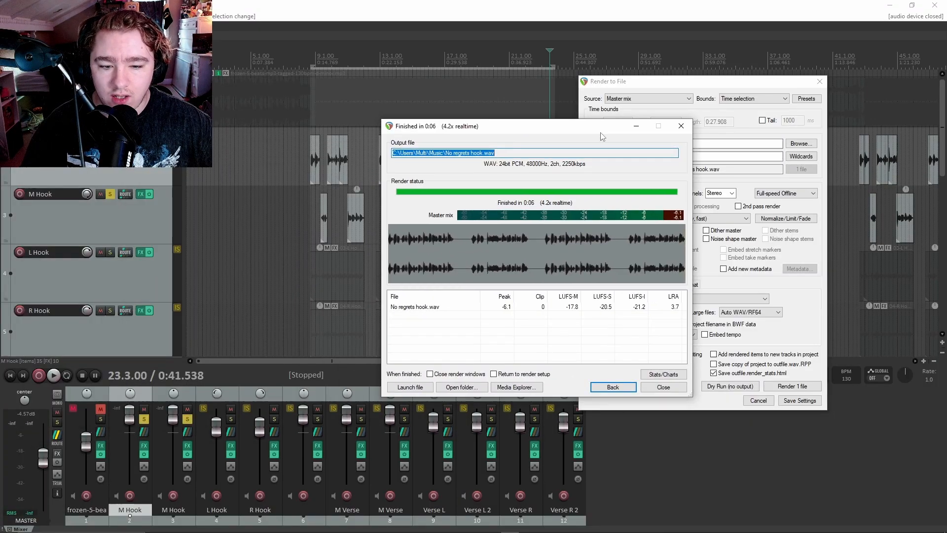
left_click(473, 388)
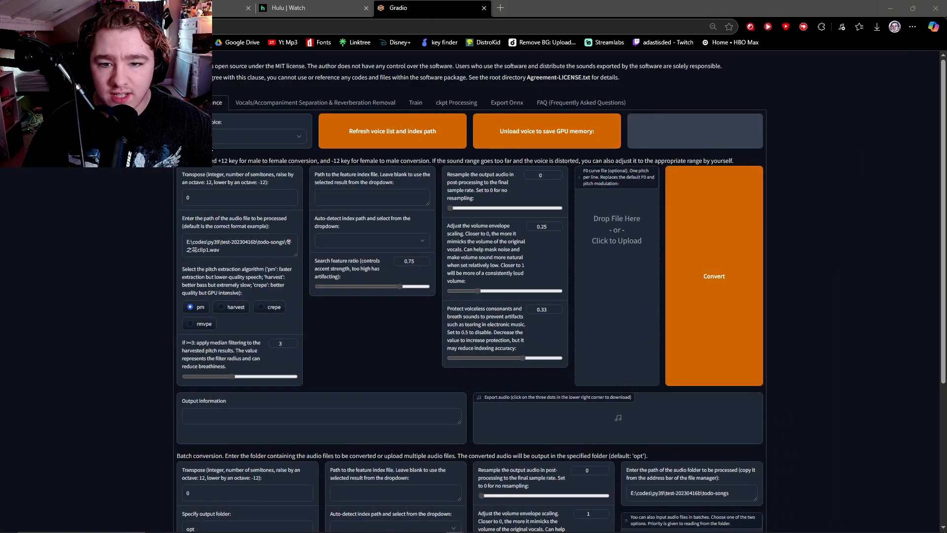
Choose FDGMrKrabs.pth from the inference voice model list.
left_click(211, 140)
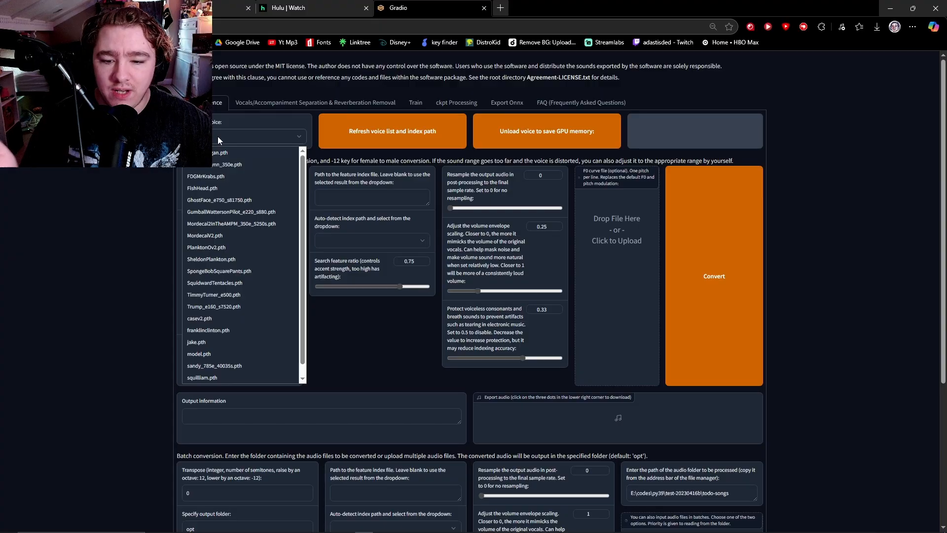
scroll(227, 217, "down", 1)
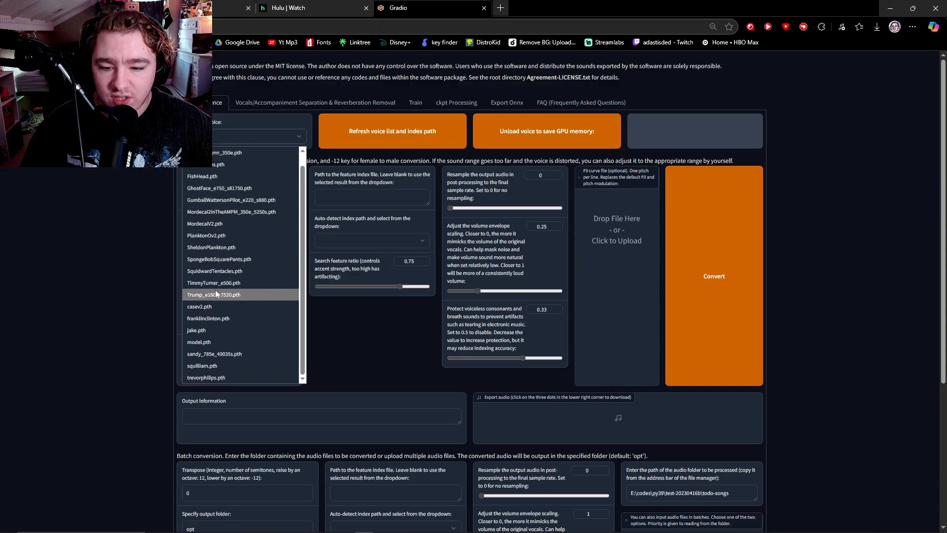
scroll(202, 359, "up", 1)
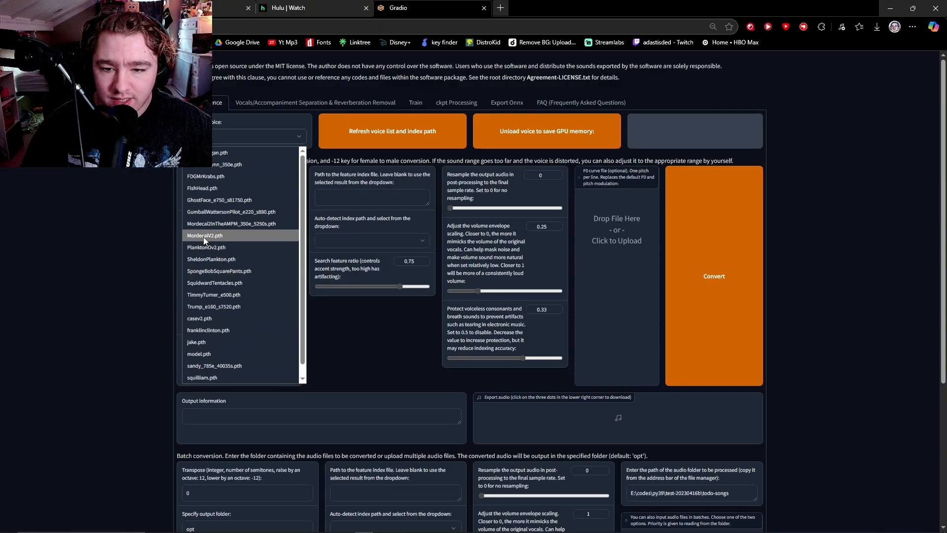
left_click(217, 176)
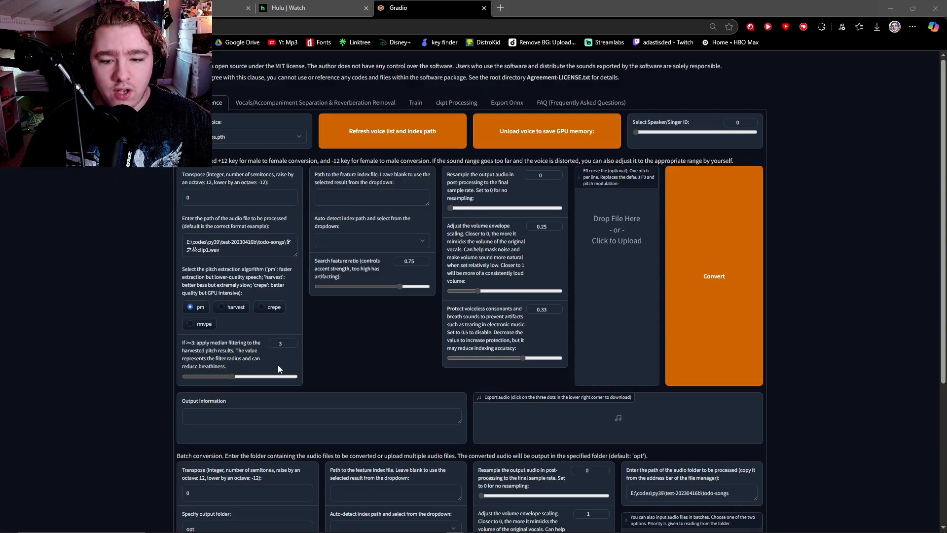
Enable output resampling, set volume envelope to 0.2 and protection to 0.4, then bring up the Music folder.
left_click(339, 372)
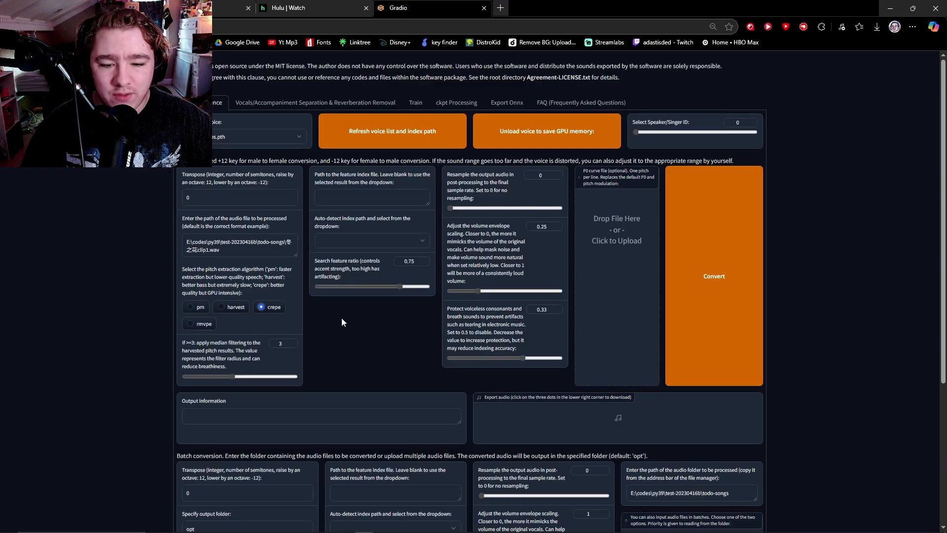
left_click(467, 208)
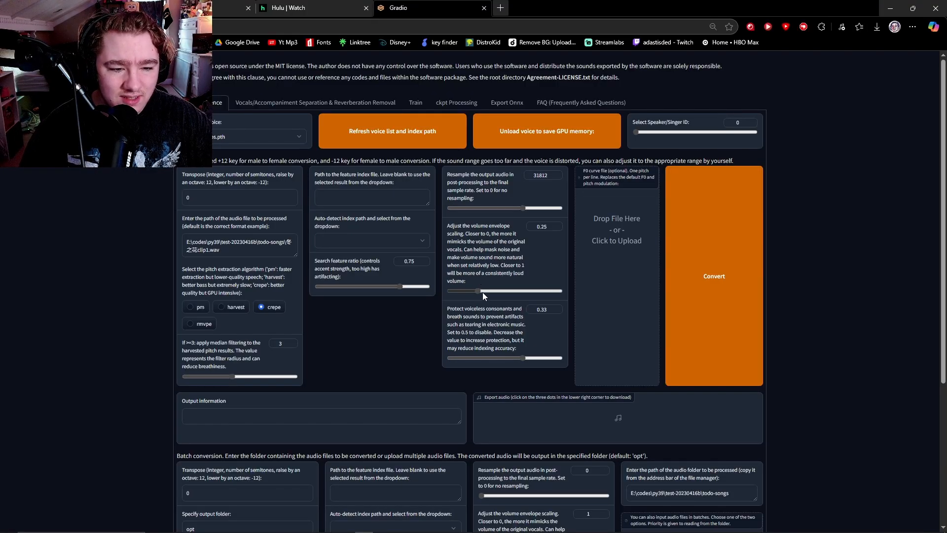
left_click_drag(475, 290, 473, 291)
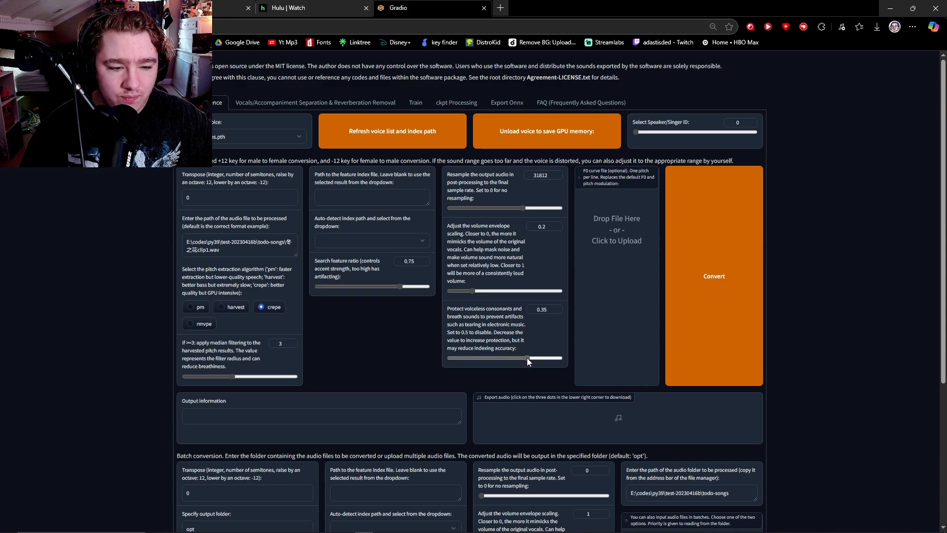
left_click_drag(527, 357, 537, 357)
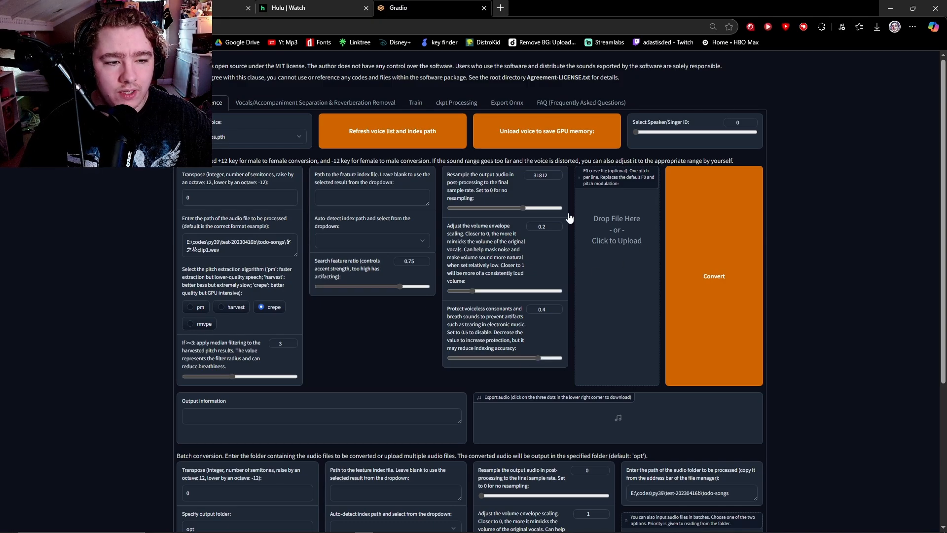
mouse_move(420, 531)
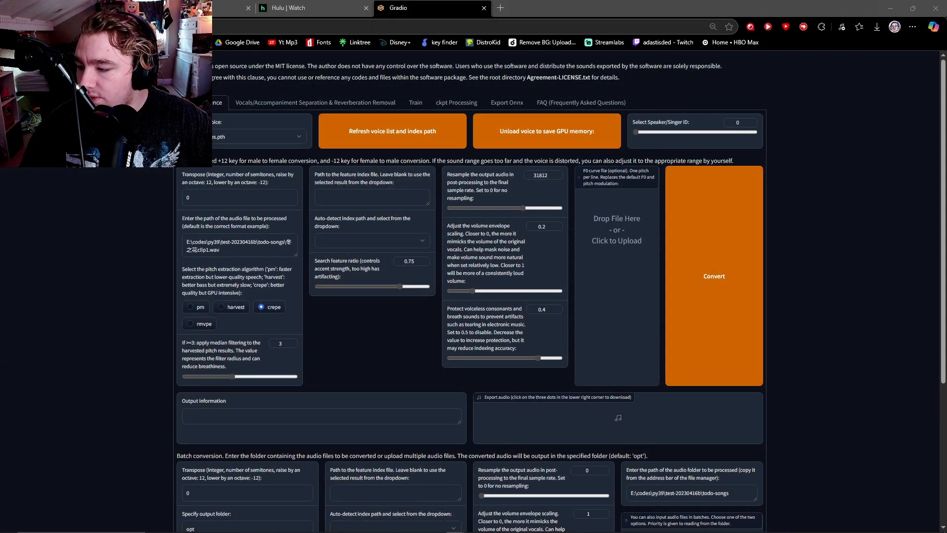
left_click_drag(0, 148, 622, 31)
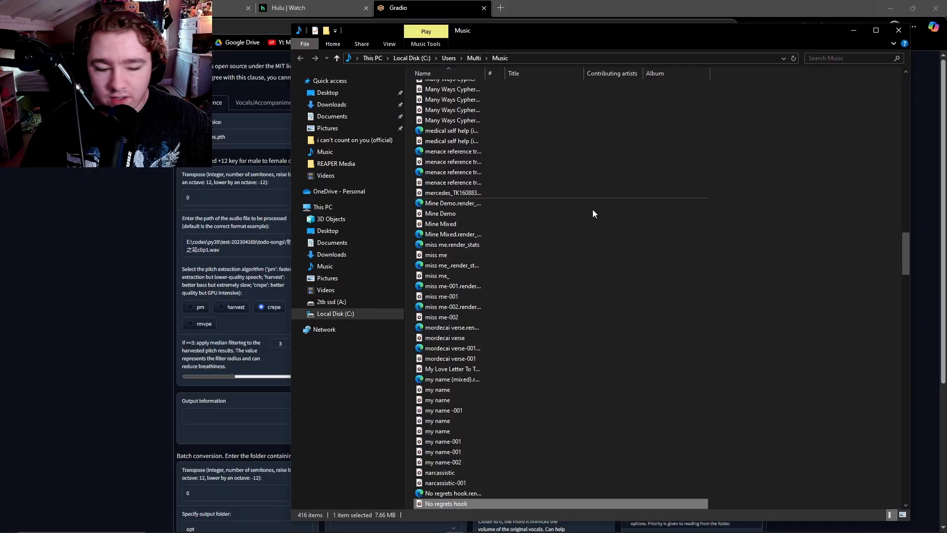
Copy the No regrets hook file's full path from the Music folder, then minimize Explorer.
scroll(458, 471, "down", 3)
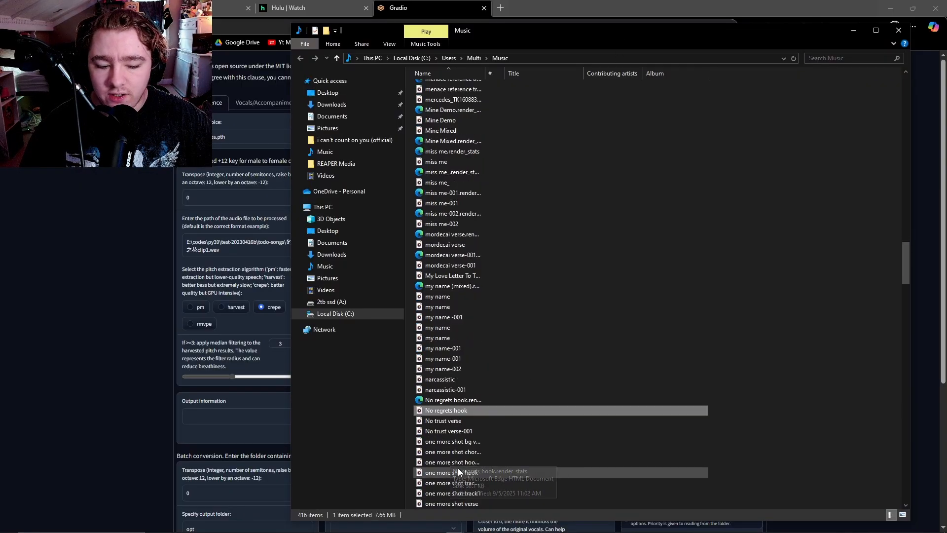
scroll(458, 471, "down", 5)
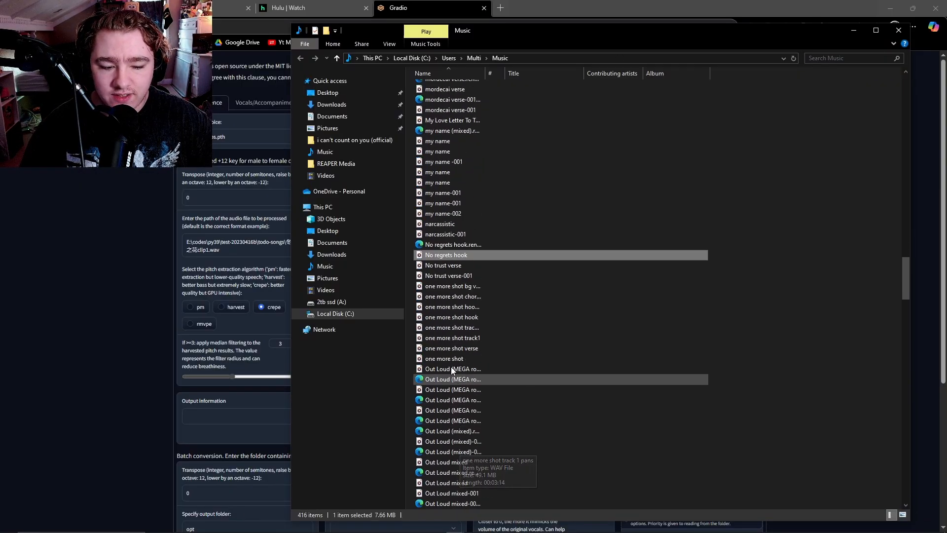
right_click(449, 255)
key("m")
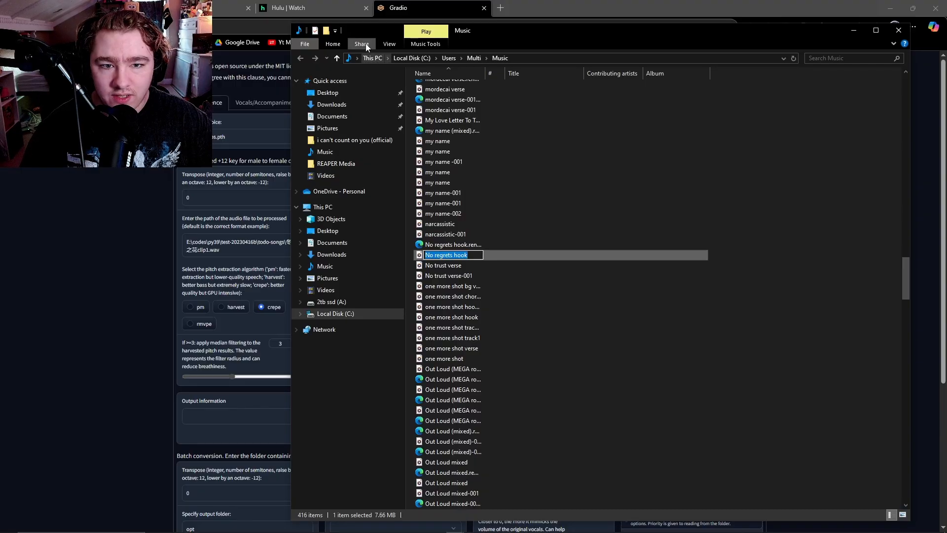
left_click(389, 43)
left_click(362, 45)
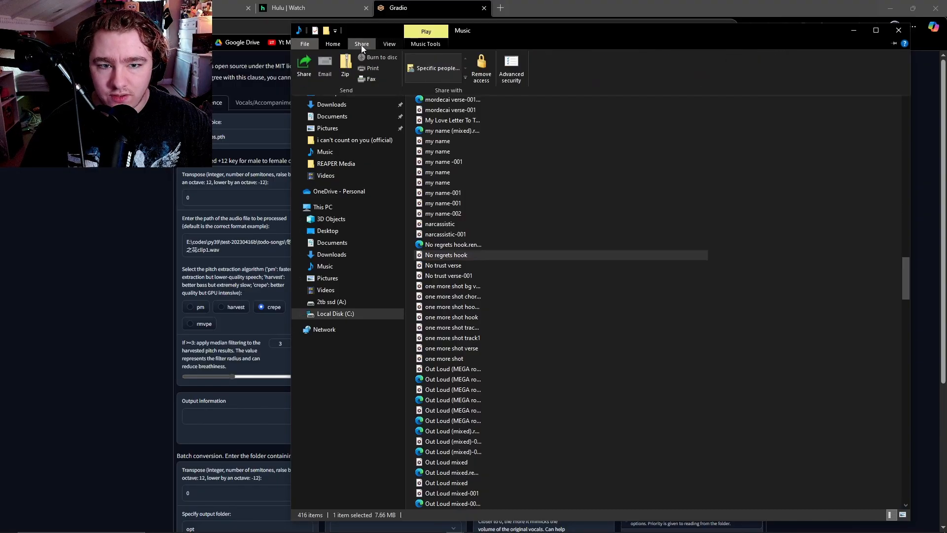
left_click(337, 45)
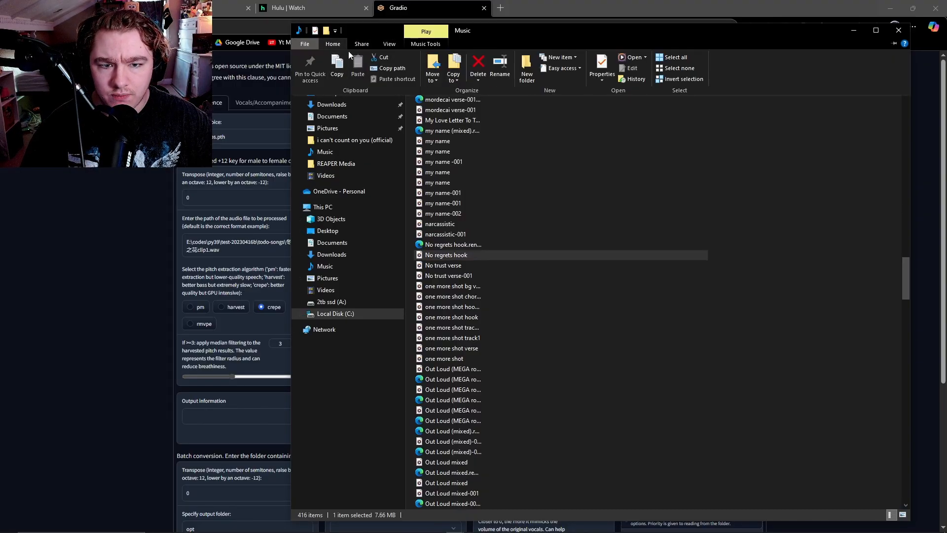
left_click(455, 255)
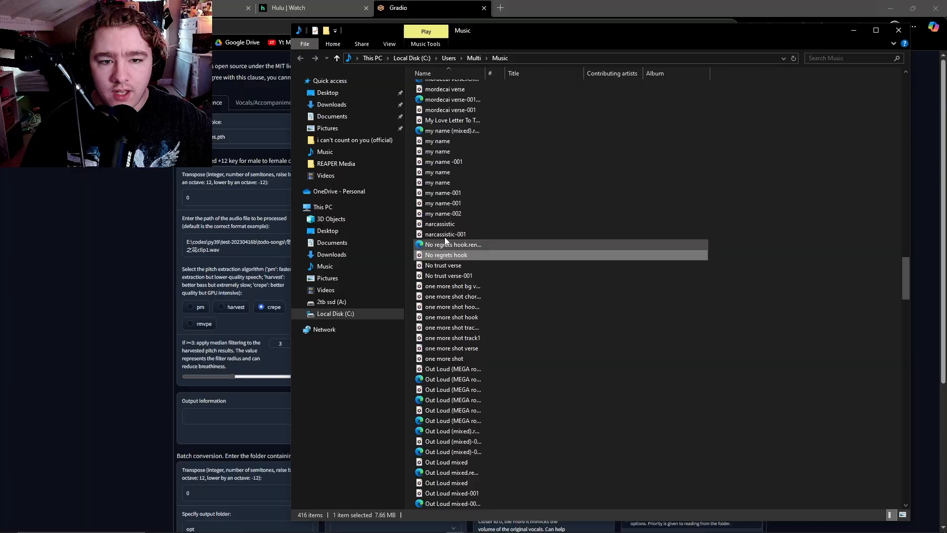
left_click(340, 44)
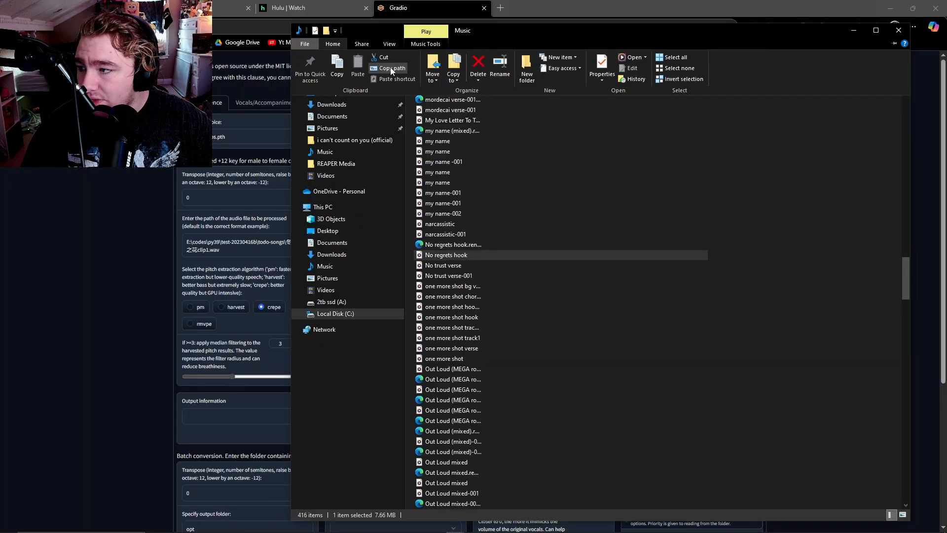
left_click(392, 67)
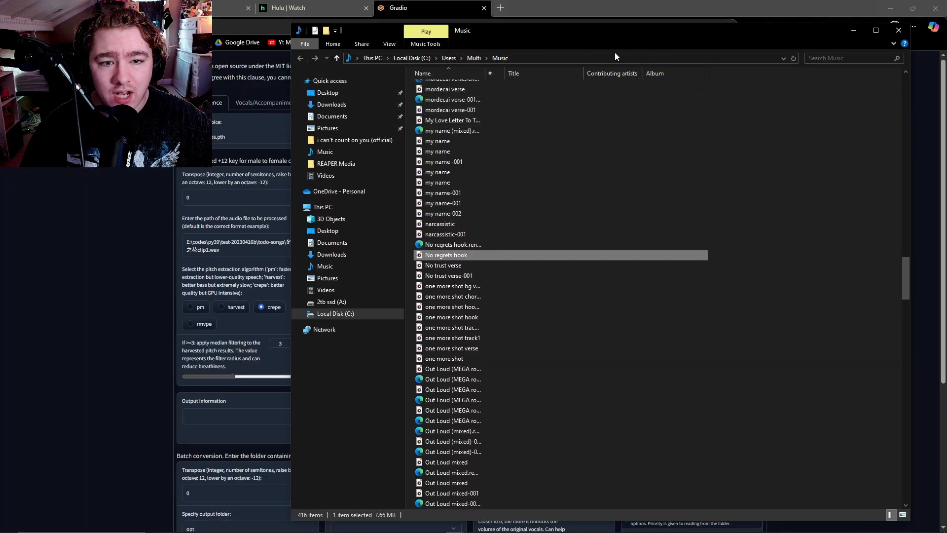
left_click(853, 30)
left_click_drag(220, 250, 174, 237)
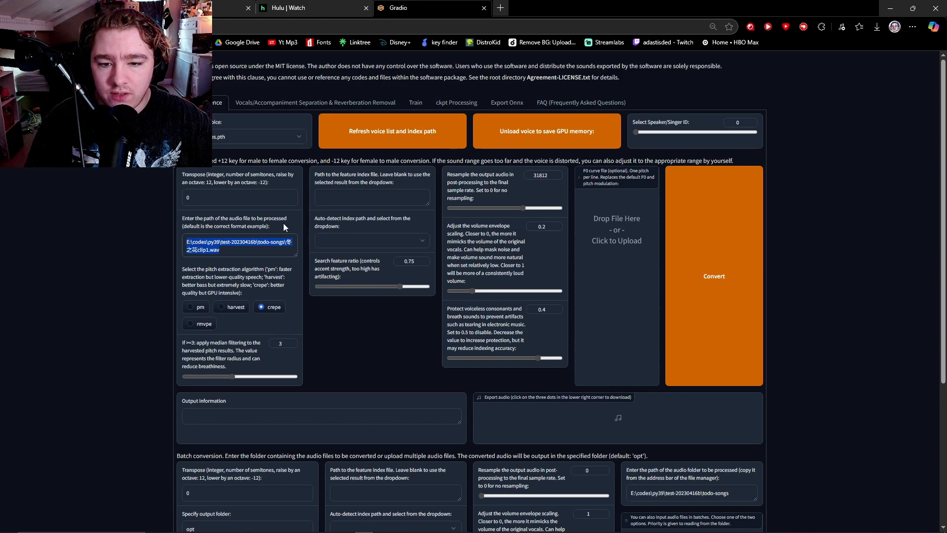
Replace the audio path with the pasted No regrets hook.wav path.
key("BackSpace")
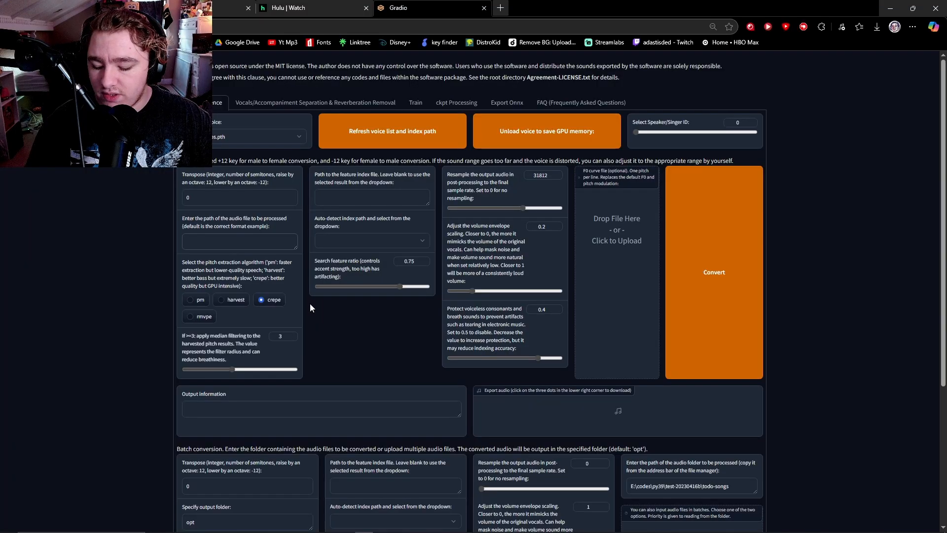
type("\"C:\\Users\\Multi\\Music\\No regrets hook.wav\"")
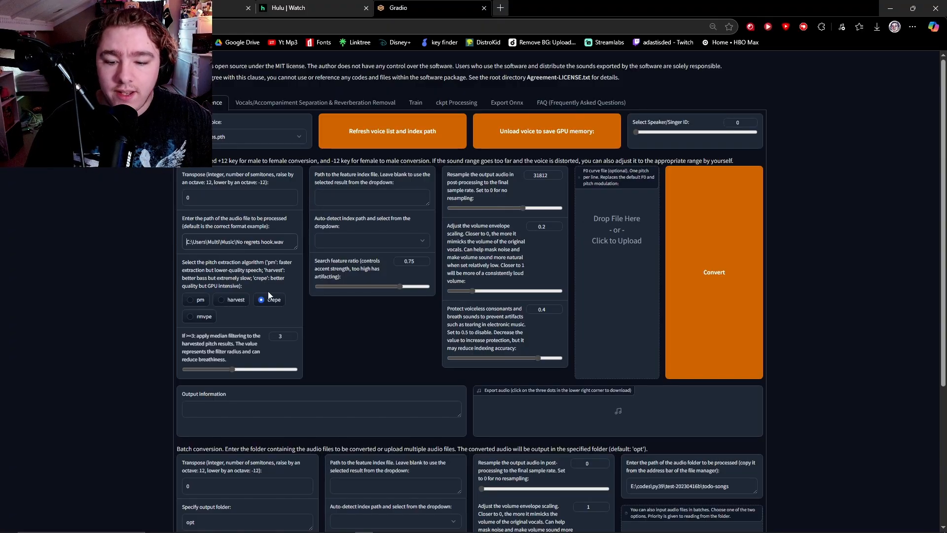
scroll(357, 270, "down", 1)
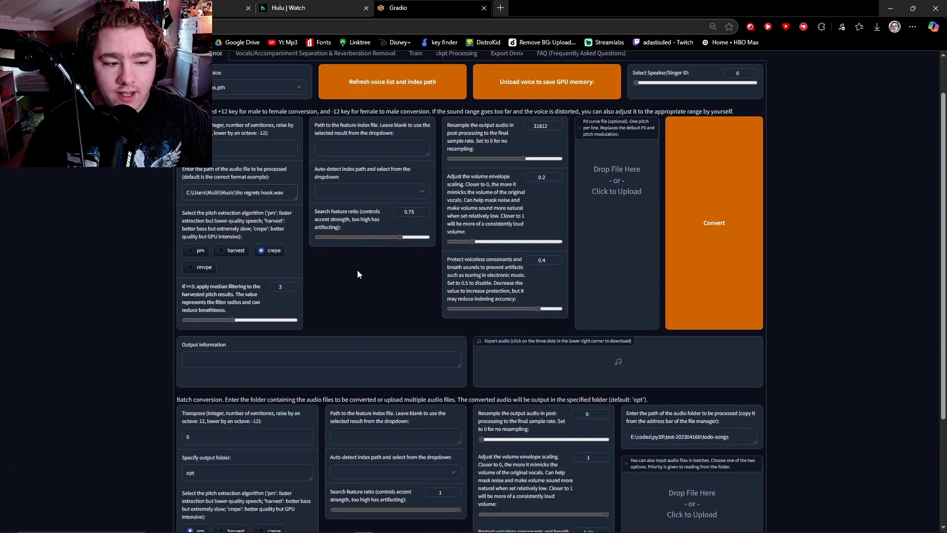
Convert the No regrets hook vocal, play the converted result, and download the WAV.
left_click(722, 199)
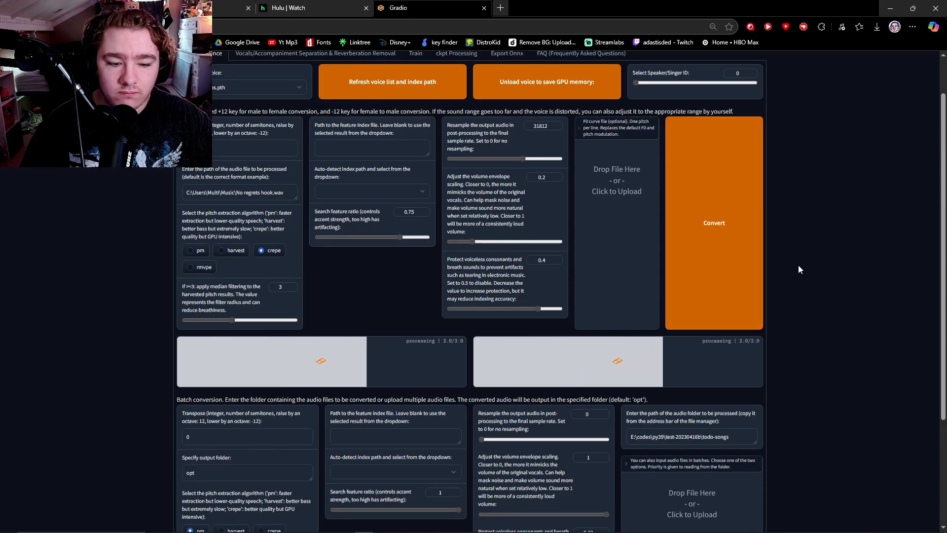
scroll(400, 280, "up", 1)
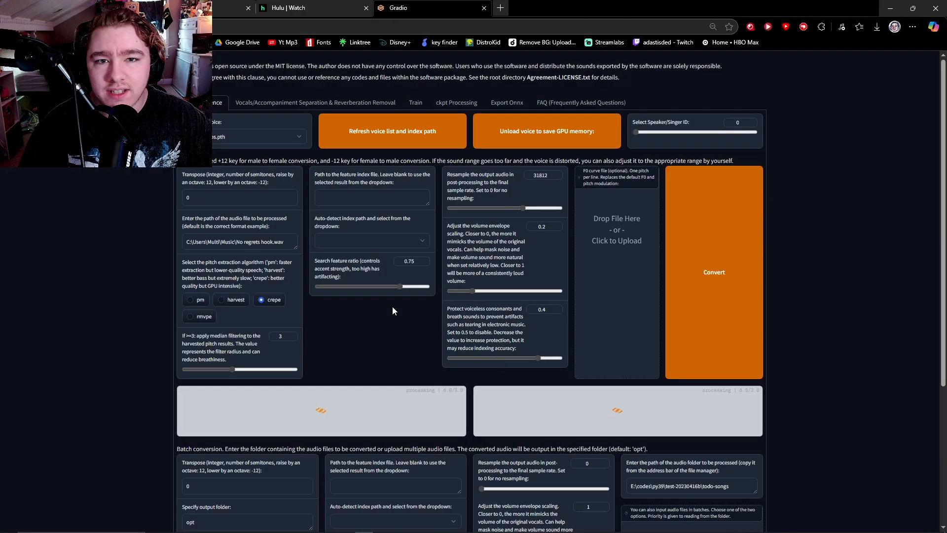
scroll(393, 310, "down", 1)
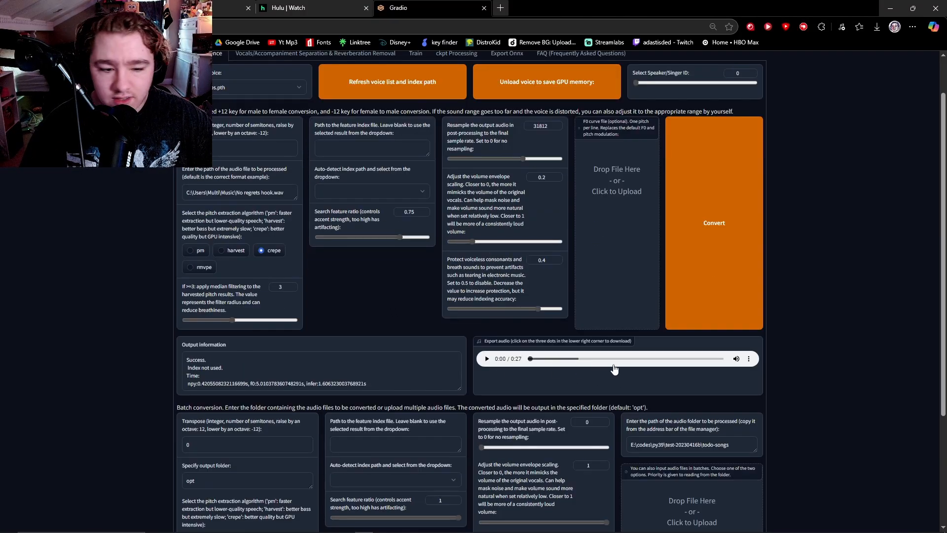
left_click(487, 359)
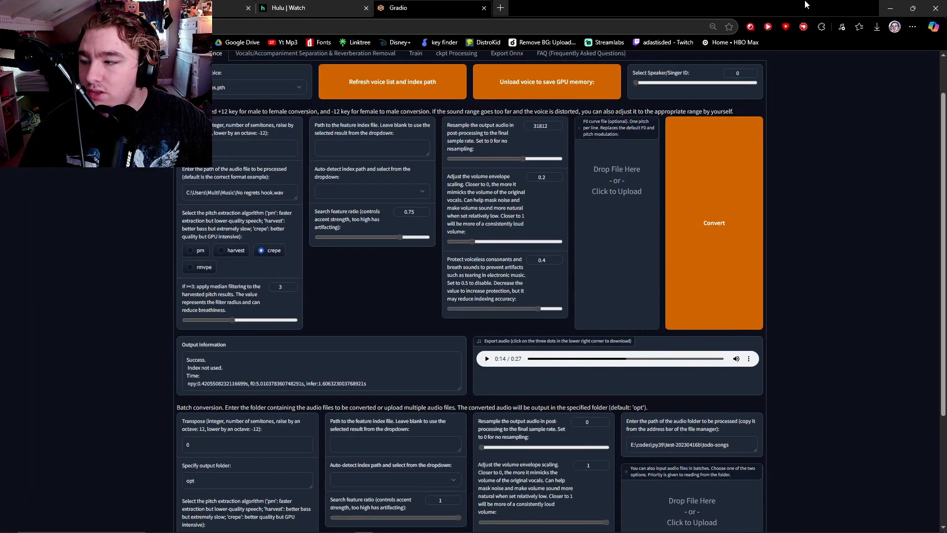
left_click(878, 28)
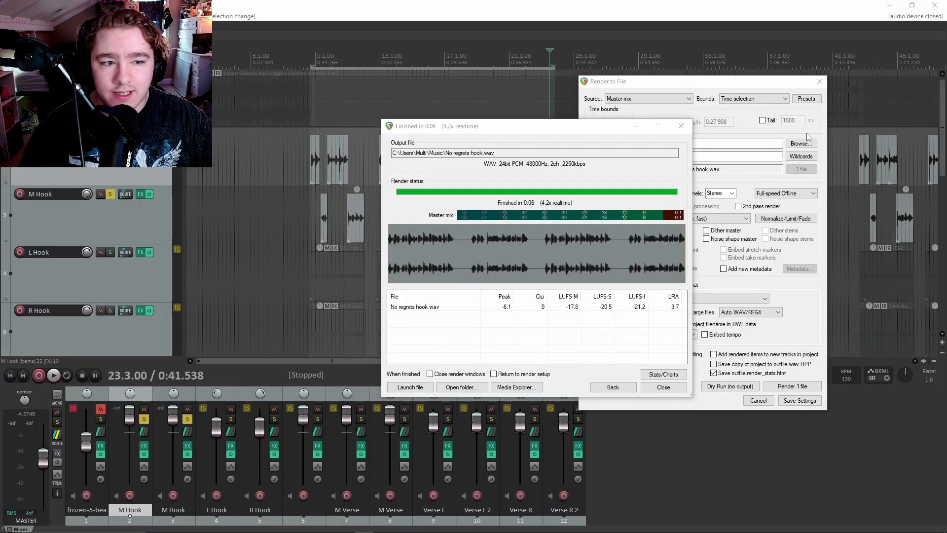
Close the render windows and add a new empty track 13 at the end of the list.
left_click(690, 130)
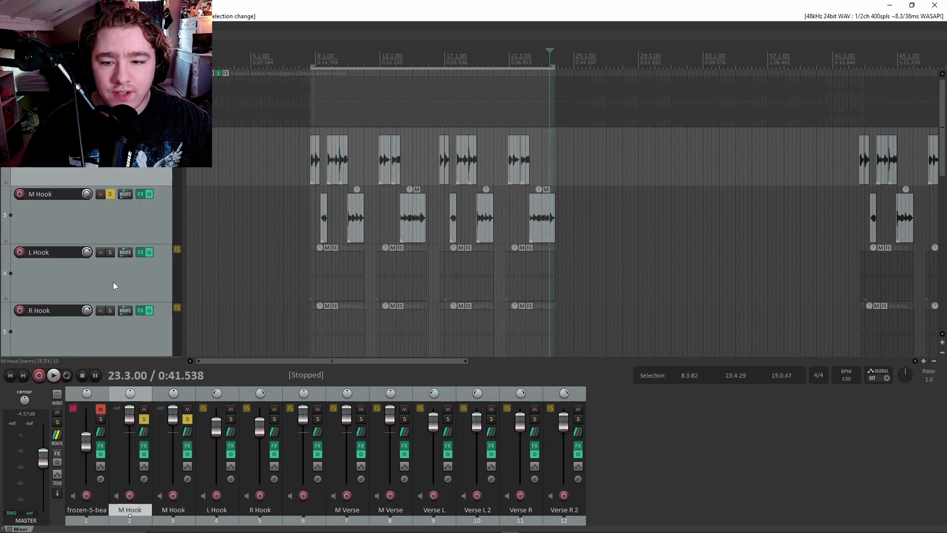
scroll(123, 269, "down", 8)
scroll(49, 166, "down", 5)
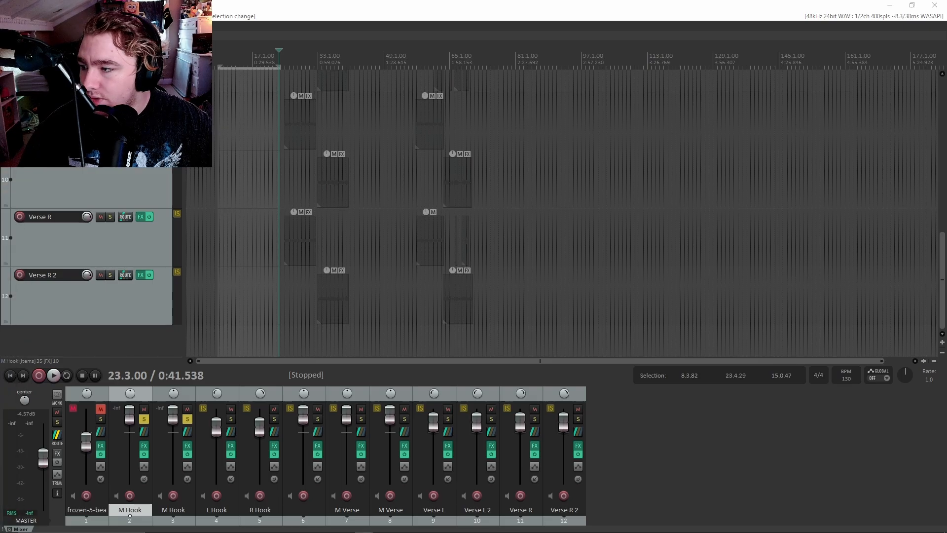
scroll(344, 182, "up", 3)
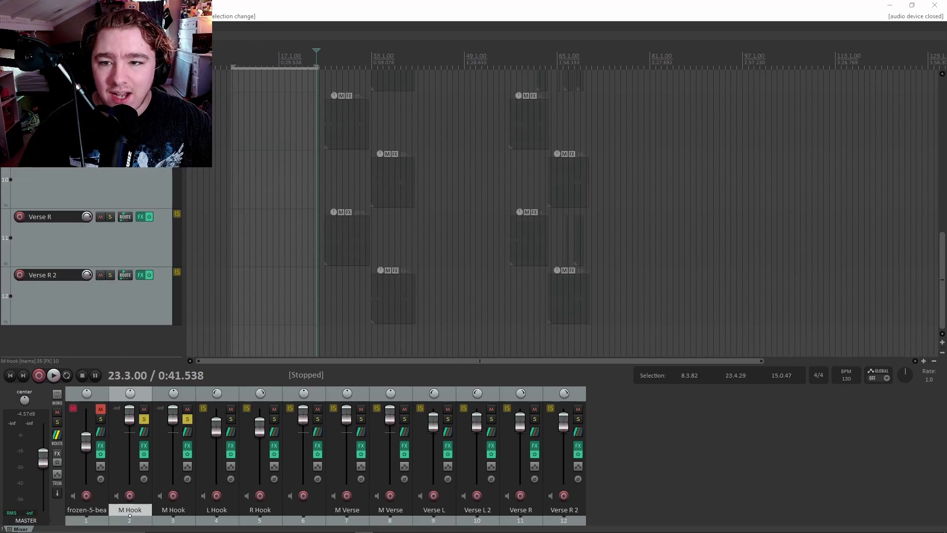
left_click(101, 16)
left_click(123, 29)
left_click_drag(143, 106, 147, 286)
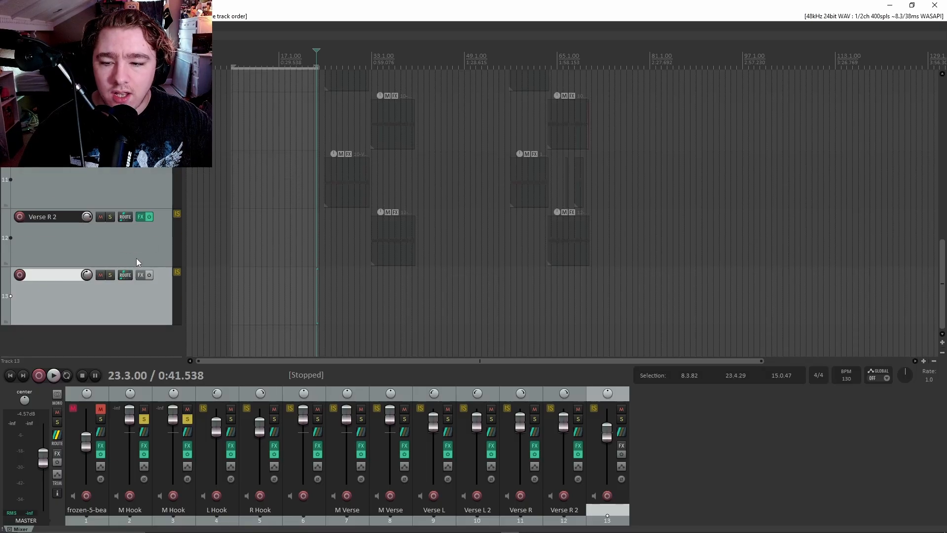
left_click(111, 258)
left_click(105, 282)
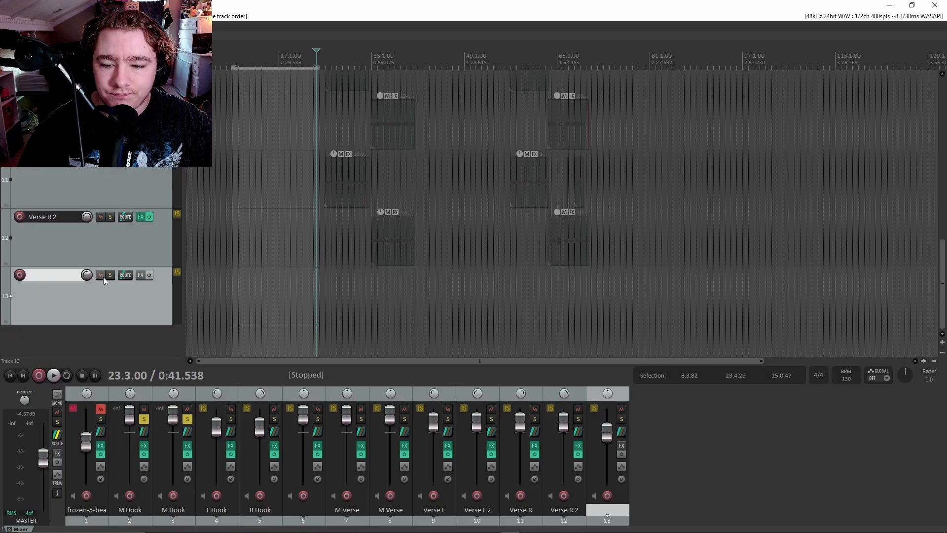
Rename track 13 to 'Krabs M Hook'.
double_click(63, 275)
type("Krabs M")
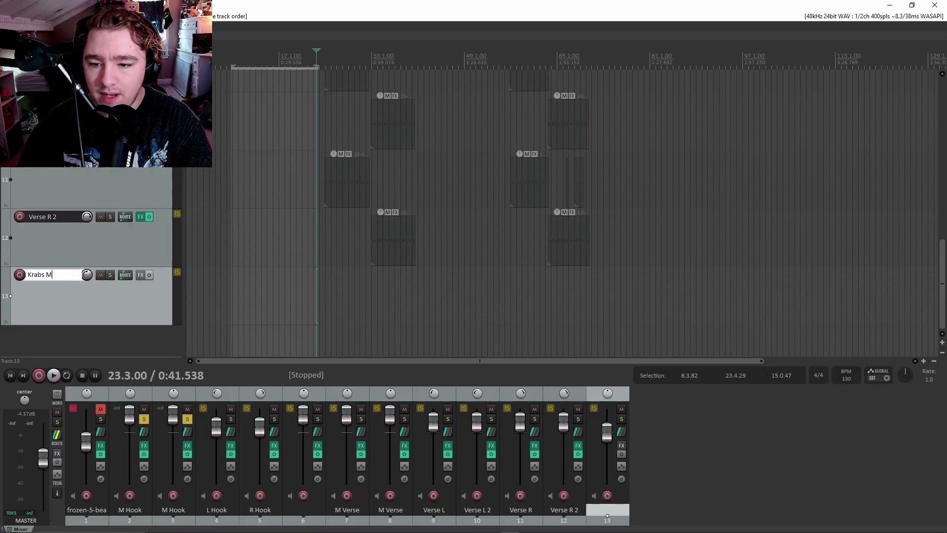
type(" Vocals")
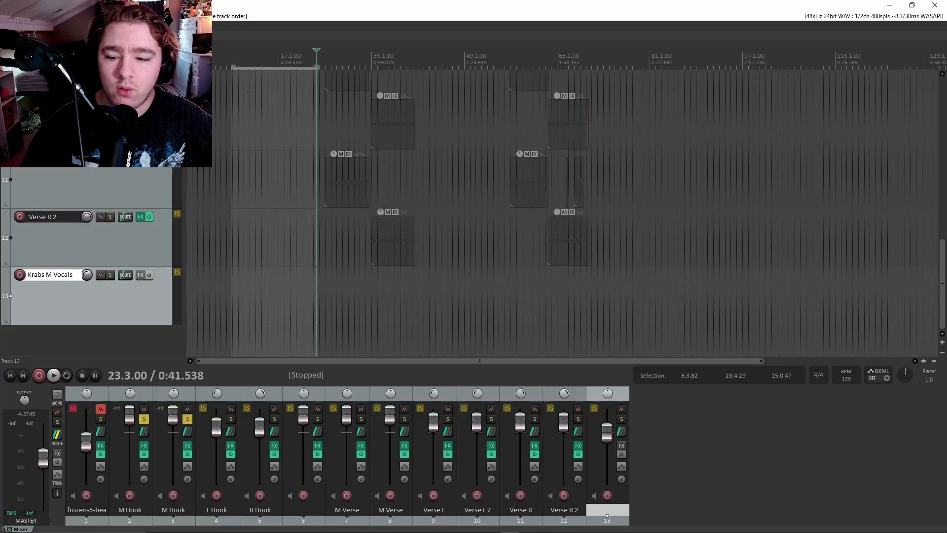
key("BackSpace")
key("BackSpace")
key("BackSpace")
key("BackSpace")
key("BackSpace")
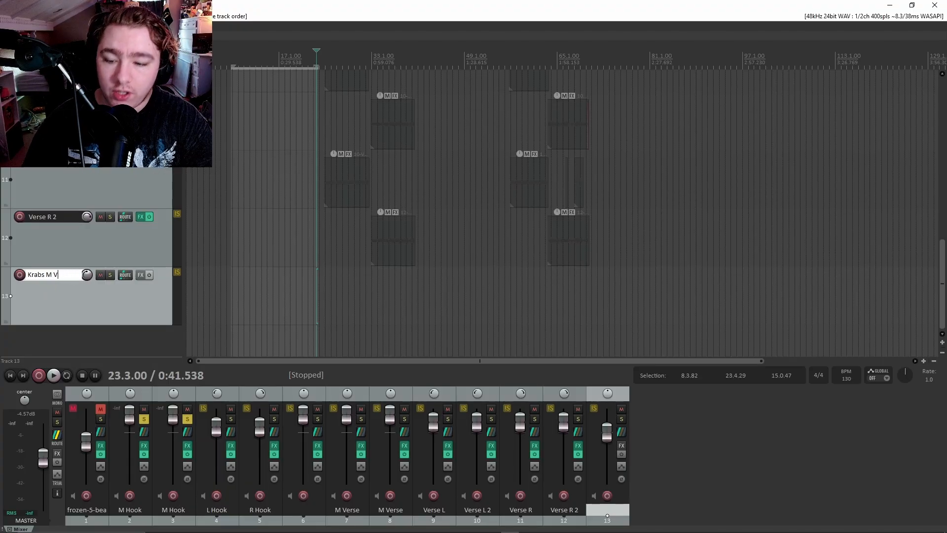
key("BackSpace")
type("Hook")
key("Return")
Drop the converted hook WAV onto track 13 and select the original M Hook track.
left_click_drag(280, 296, 232, 298)
scroll(256, 275, "up", 5)
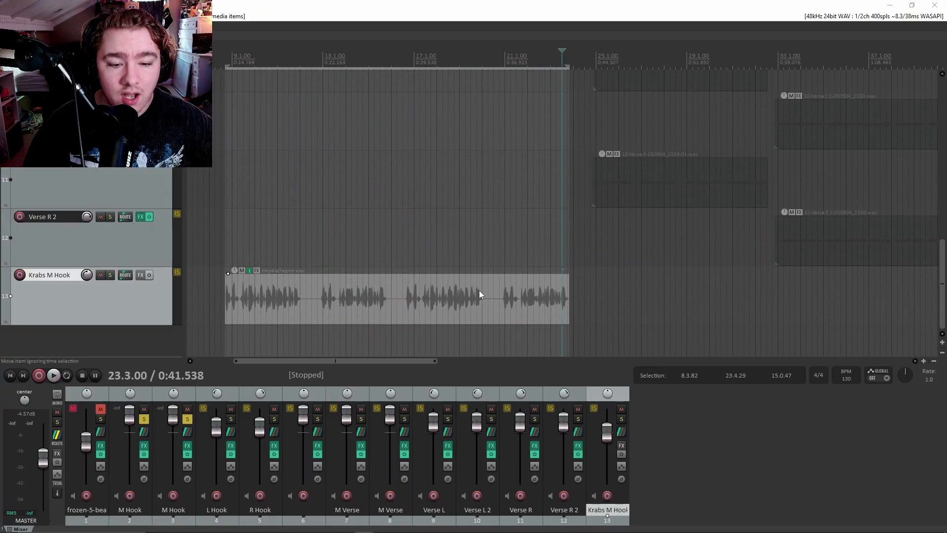
scroll(103, 211, "up", 8)
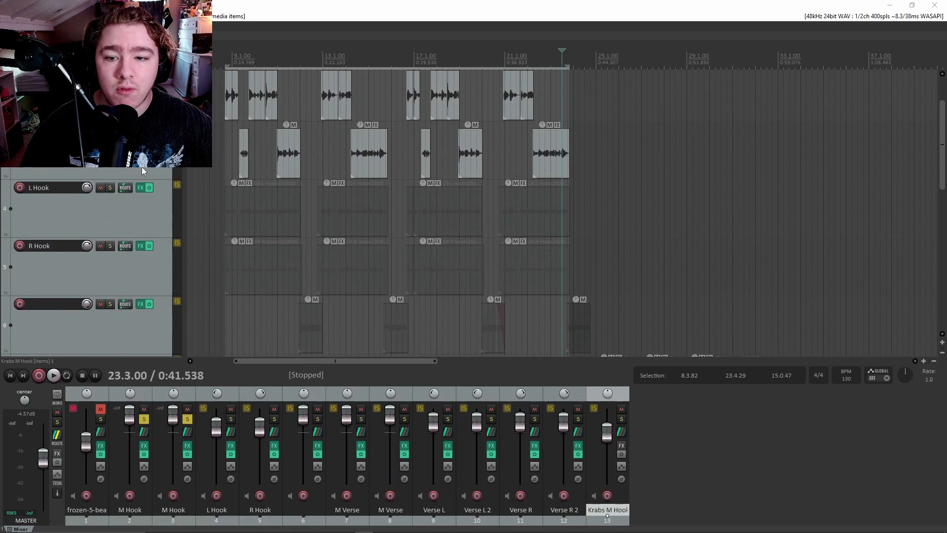
scroll(142, 170, "up", 1)
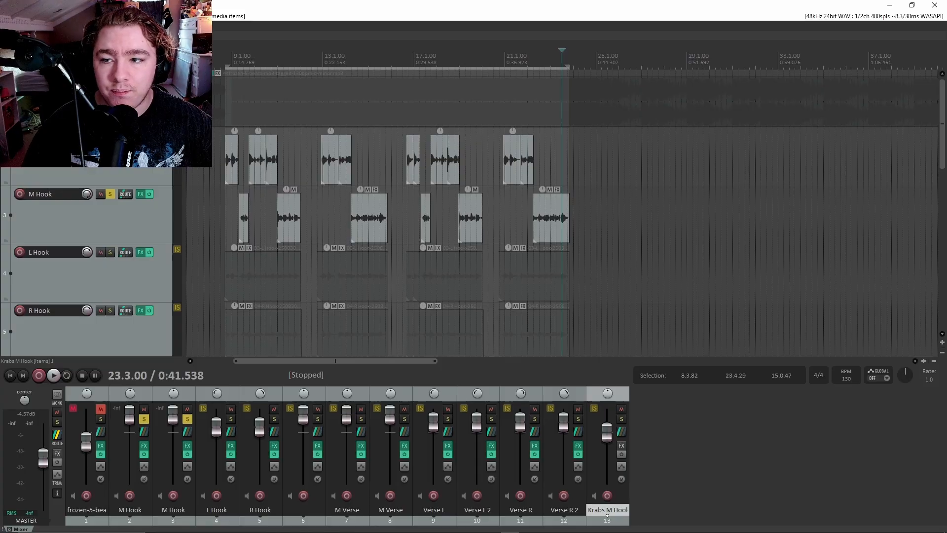
left_click(135, 171)
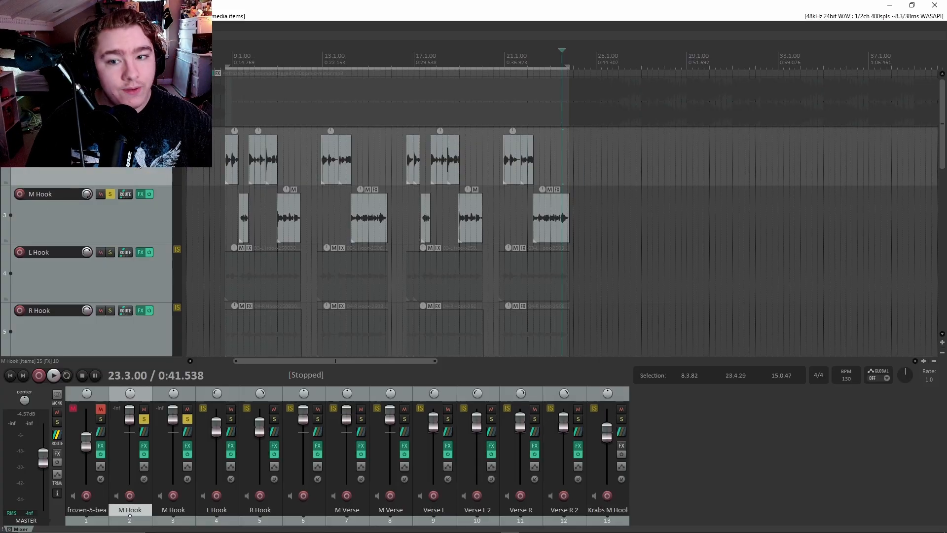
scroll(134, 208, "down", 7)
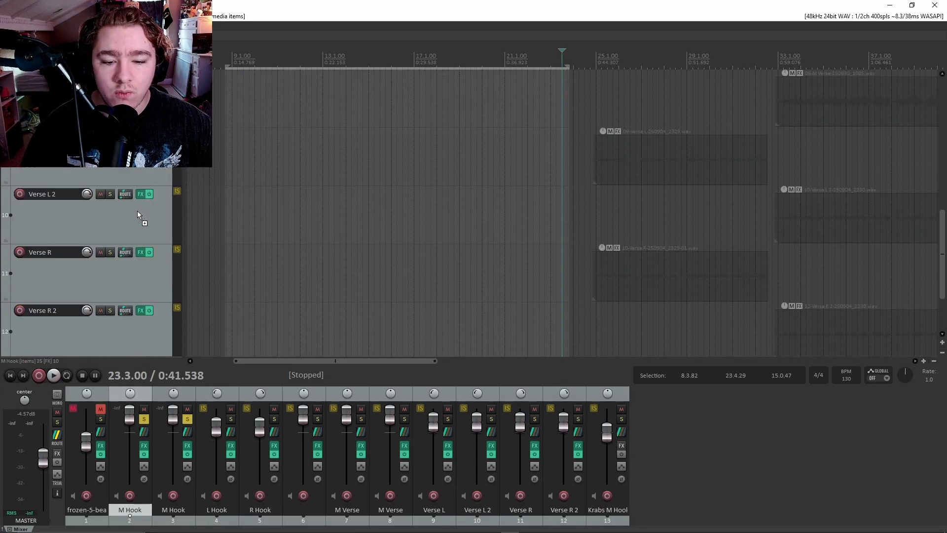
scroll(137, 211, "down", 2)
Remove ReaGate from the Krabs M Hook effects chain.
left_click(141, 275)
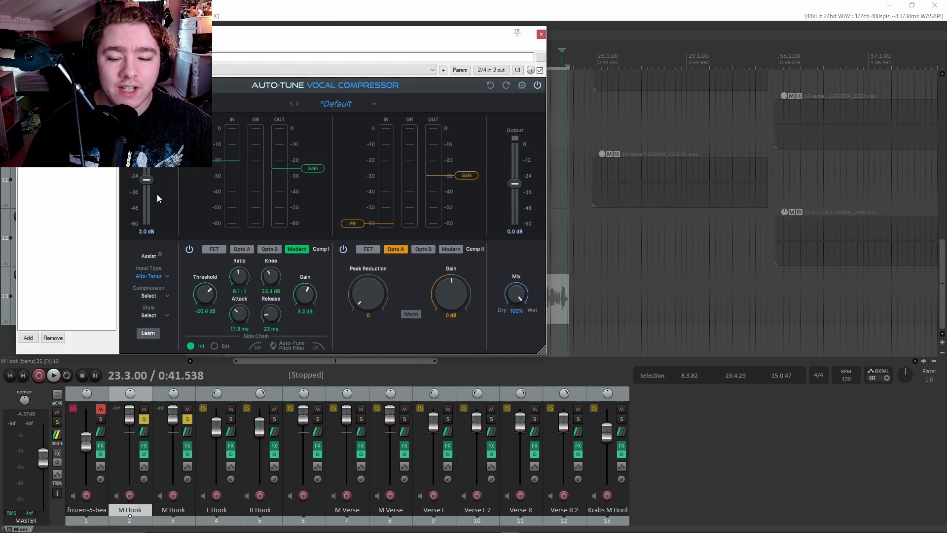
left_click(22, 74)
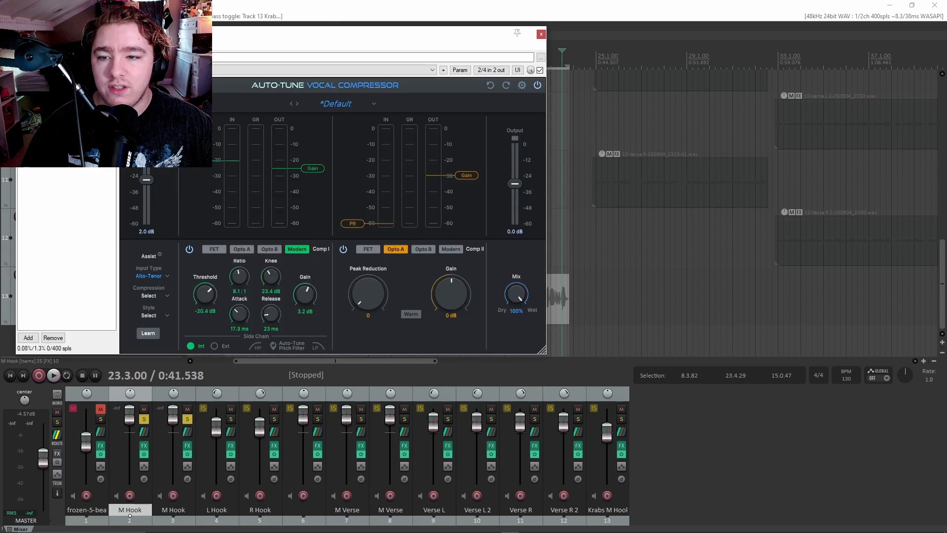
left_click(54, 74)
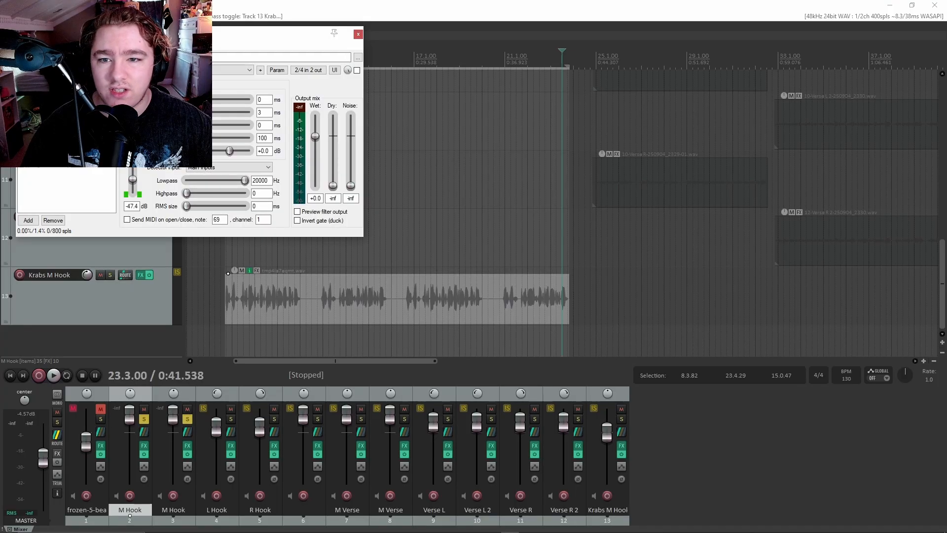
left_click_drag(59, 34, 344, 93)
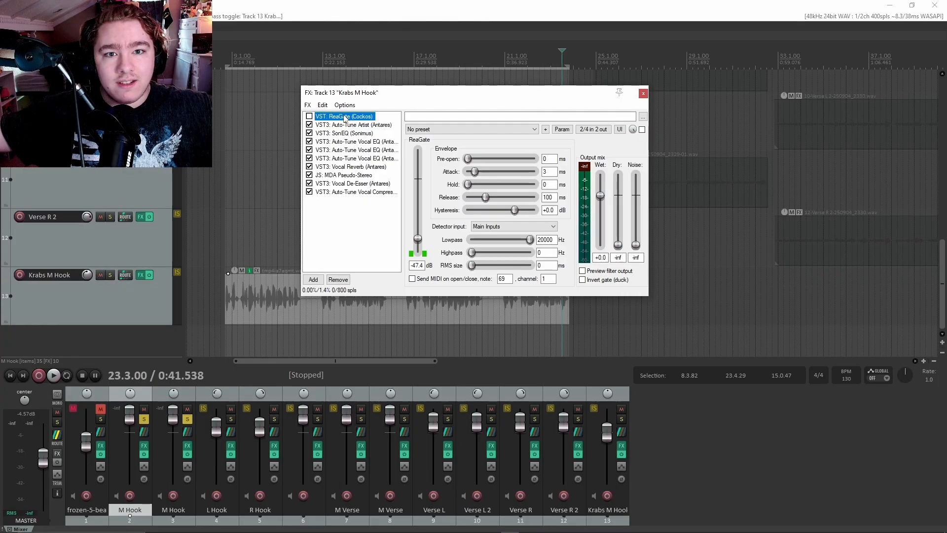
key("Delete")
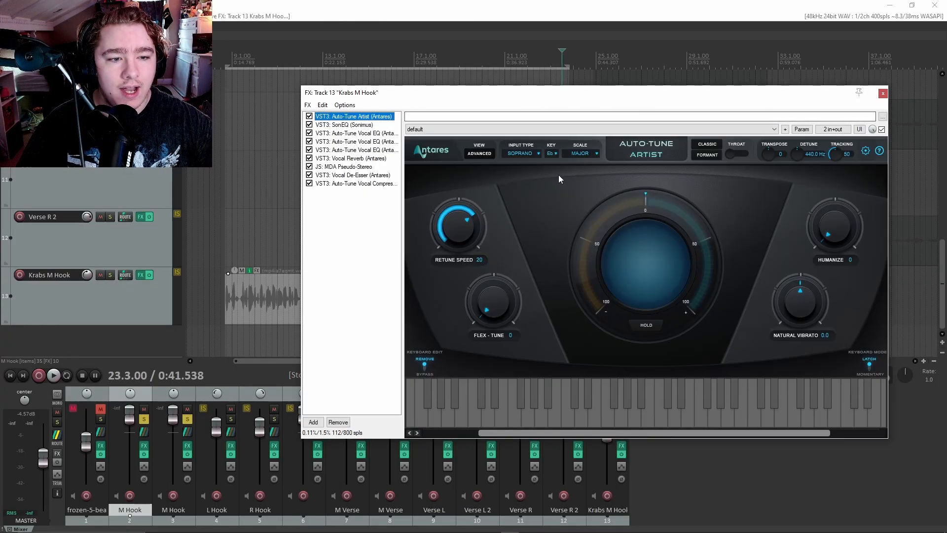
Set the Auto-Tune retune speed to 10, check the remaining effects, and close the chain.
left_click_drag(517, 101, 524, 98)
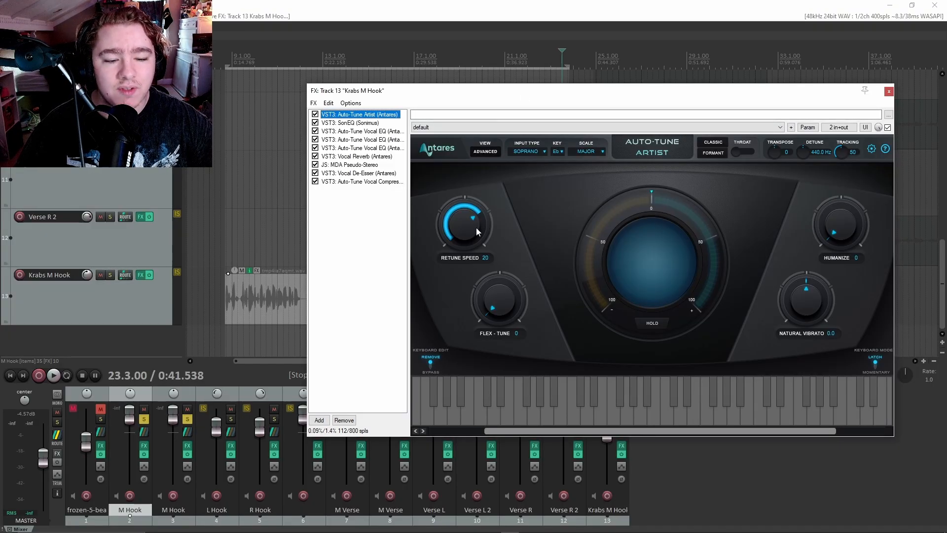
left_click_drag(476, 227, 479, 227)
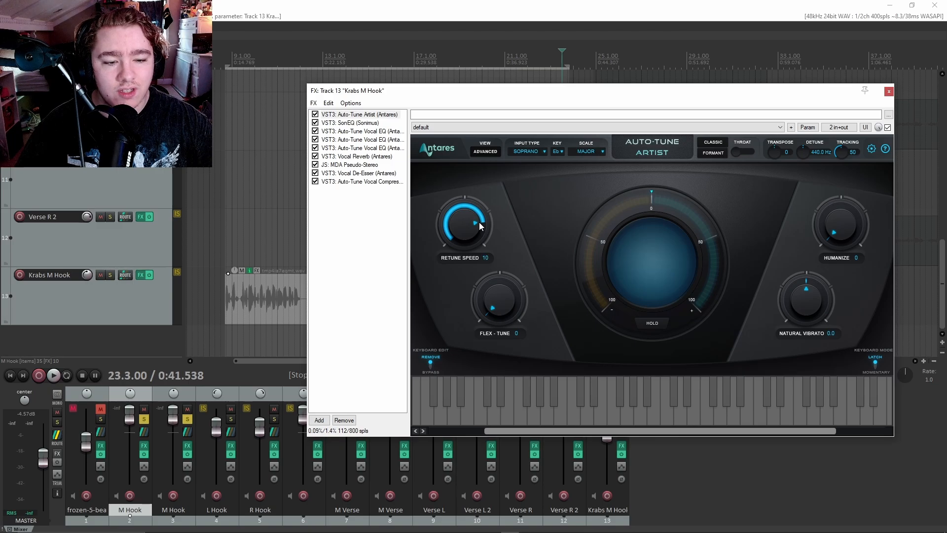
left_click_drag(479, 221, 478, 226)
left_click_drag(531, 96, 525, 94)
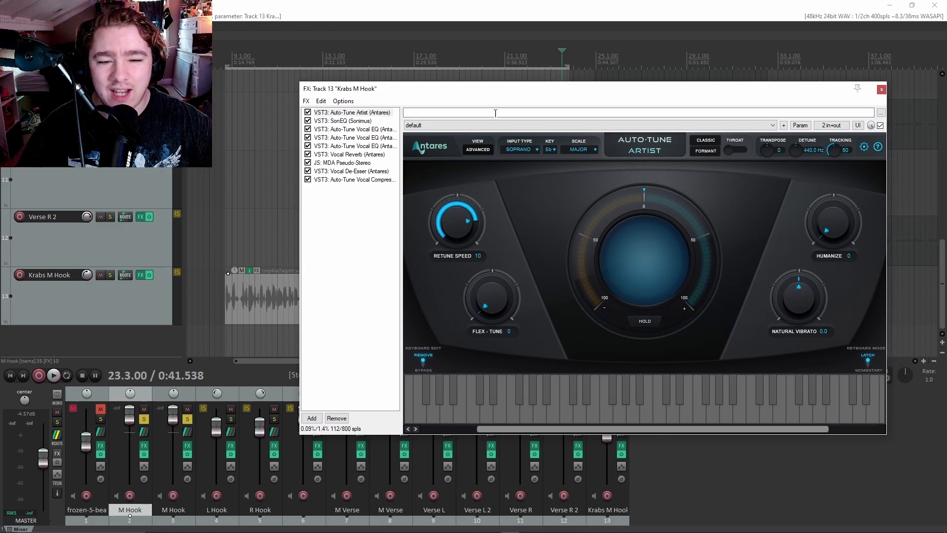
left_click(342, 163)
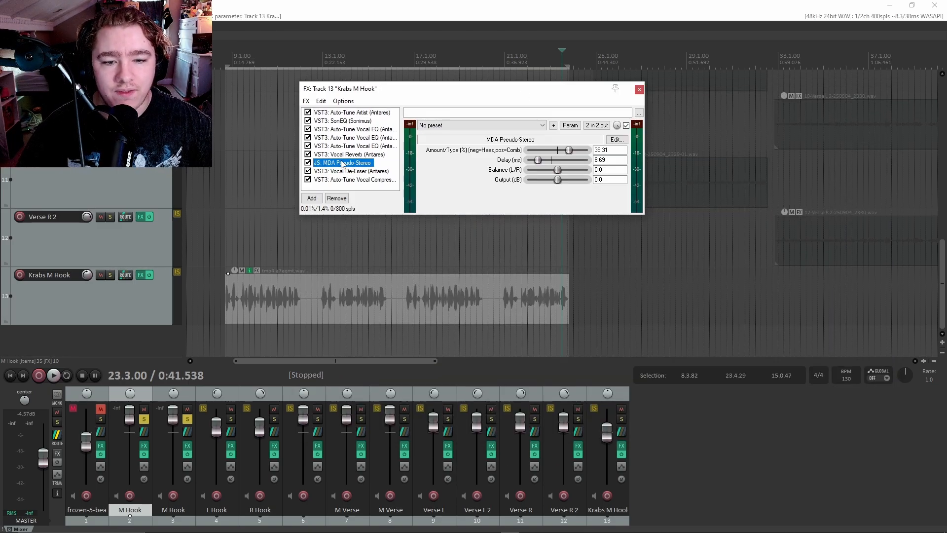
left_click(349, 155)
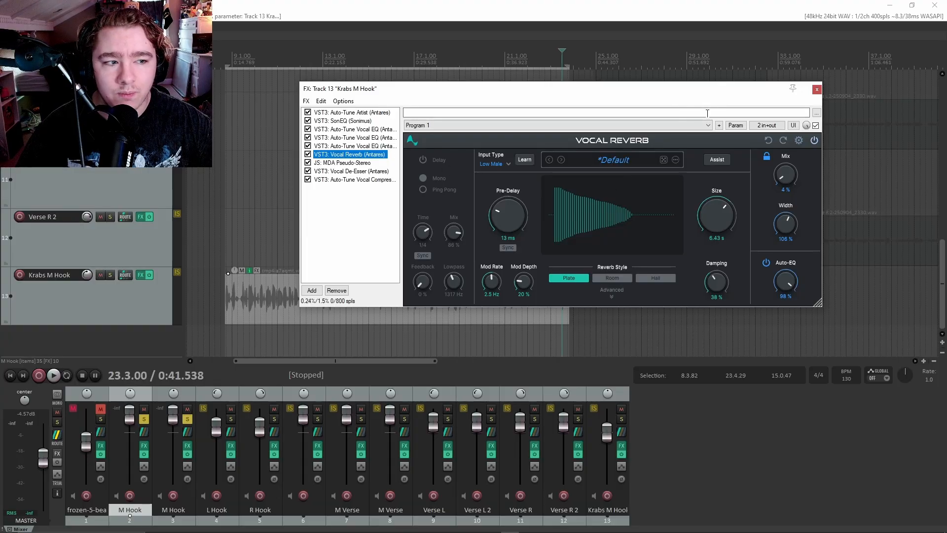
left_click(816, 89)
Solo Krabs M Hook, unsolo the original M Hook tracks, and unmute the beat track.
left_click(110, 275)
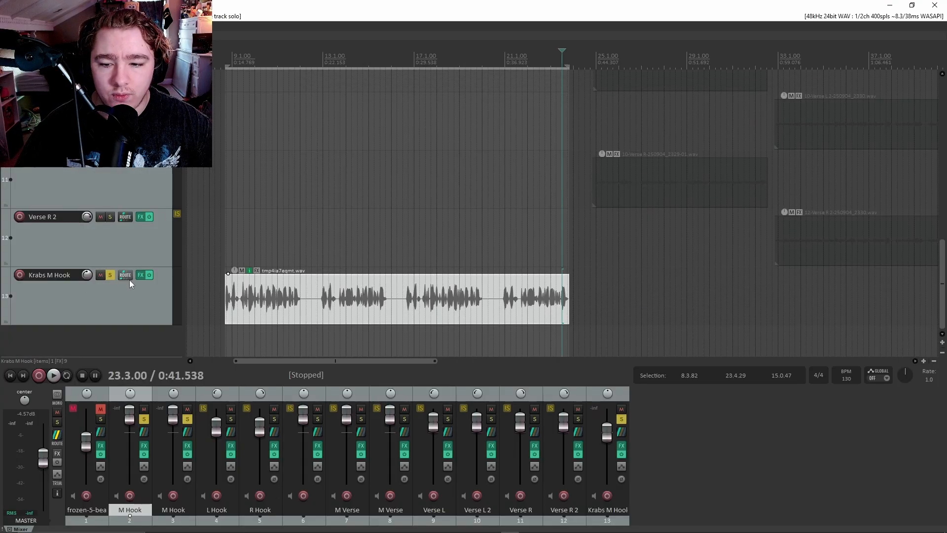
scroll(148, 229, "up", 10)
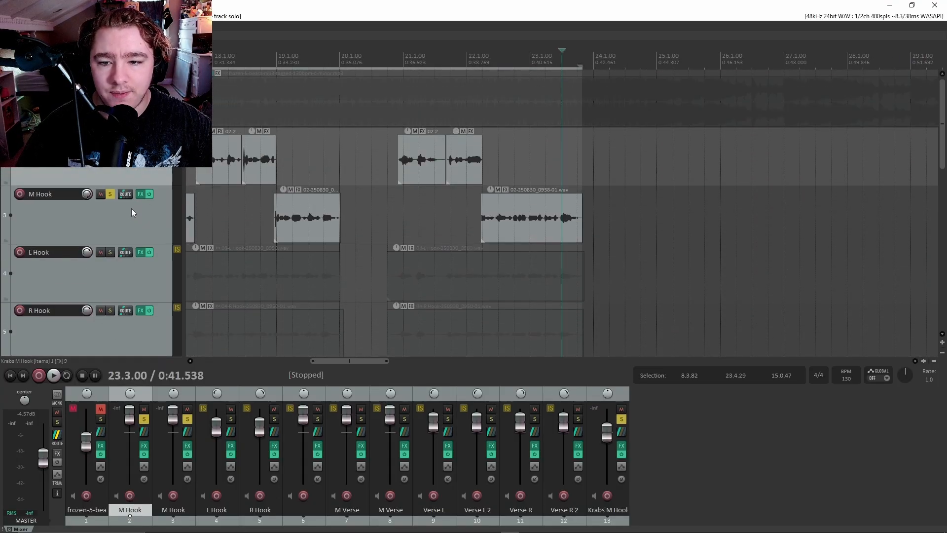
left_click(110, 136)
left_click(110, 194)
scroll(112, 198, "down", 10)
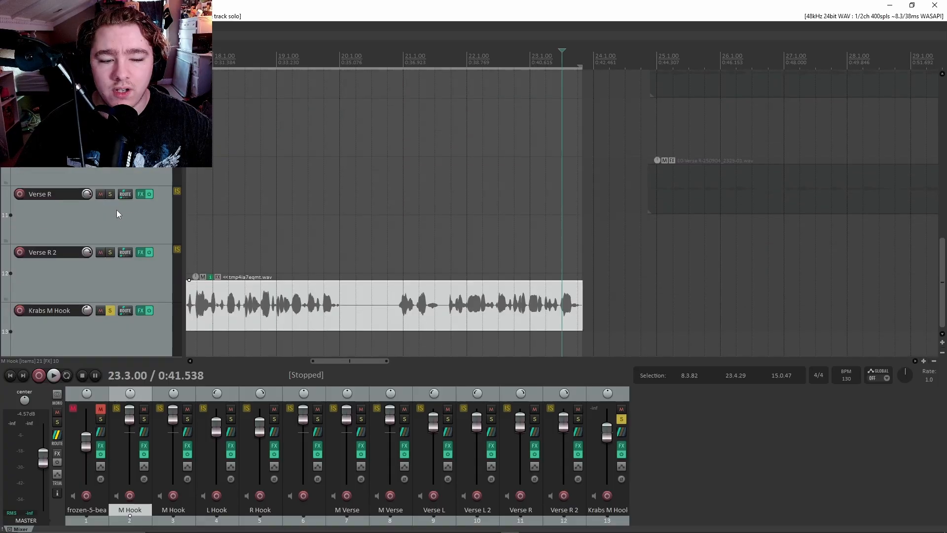
scroll(117, 211, "up", 8)
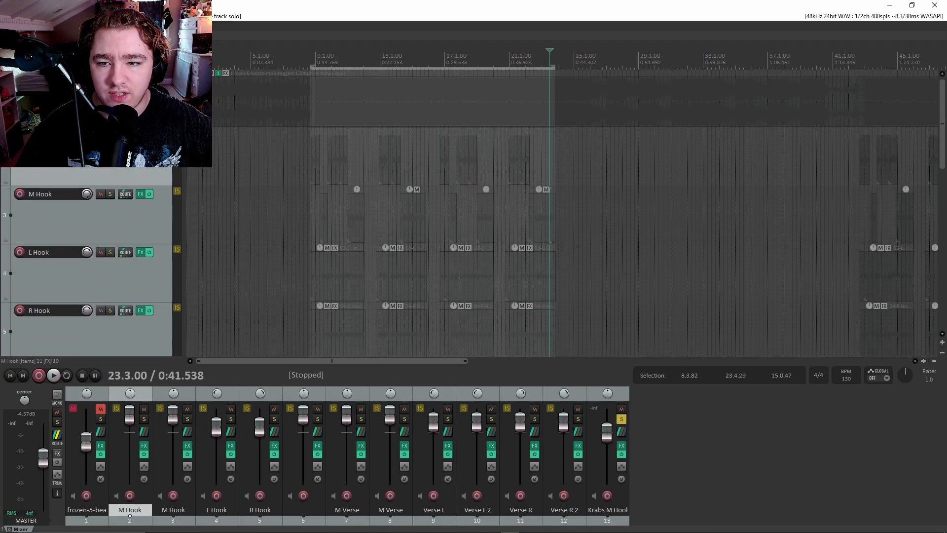
left_click(101, 78)
scroll(124, 180, "down", 10)
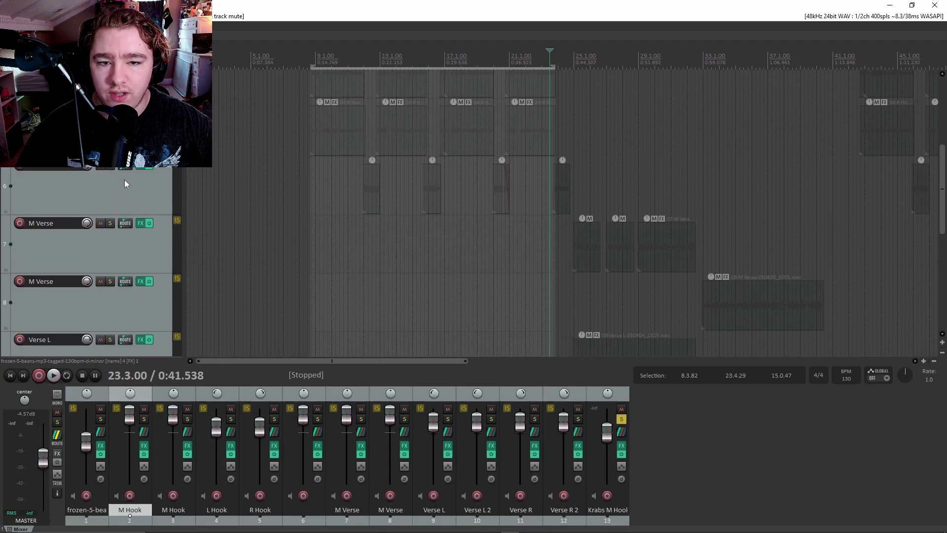
Raise Krabs M Hook volume to +7.16 dB and return the edit position to the selection start.
left_click(312, 63)
left_click_drag(87, 274, 87, 261)
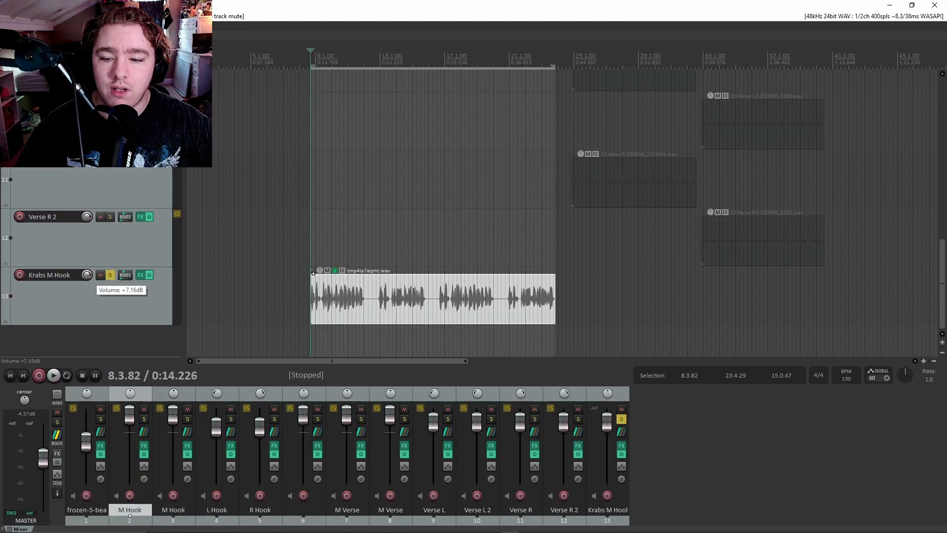
scroll(433, 264, "up", 3)
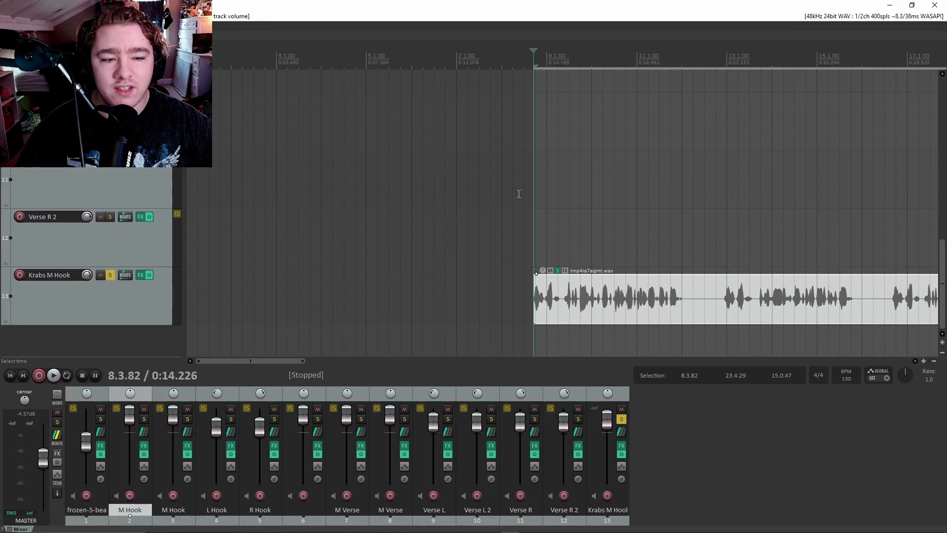
left_click(506, 68)
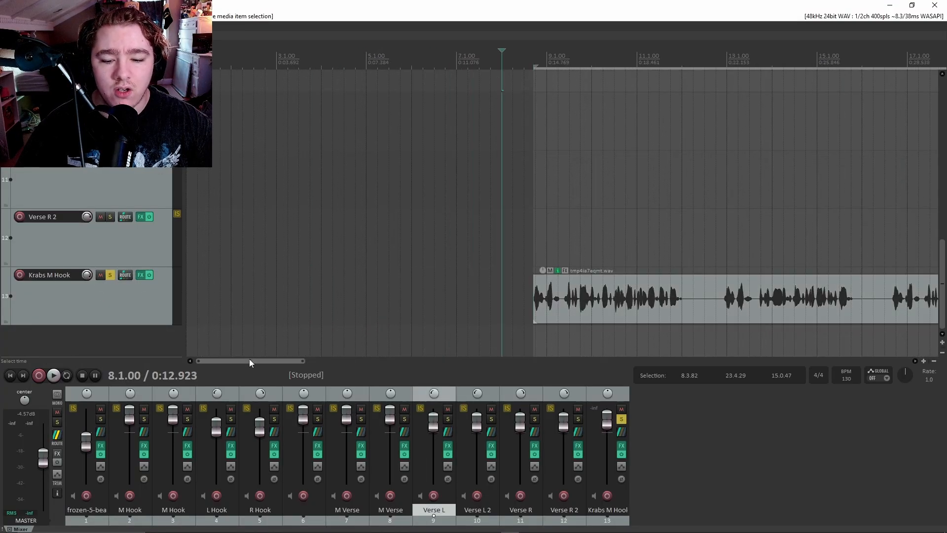
left_click_drag(250, 359, 285, 360)
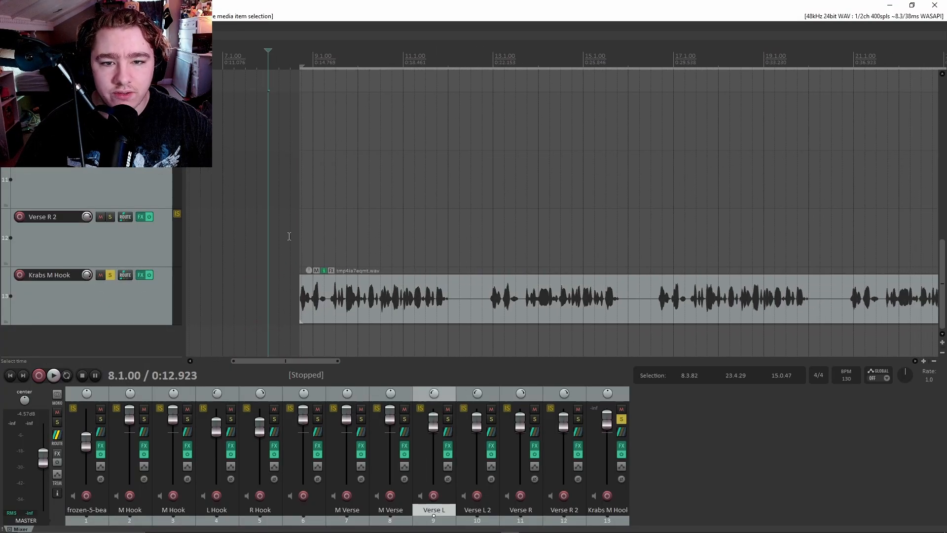
left_click(296, 61)
Play the hook, also solo the frozen-5-beats track, and replay from bar 8.3.
key("space")
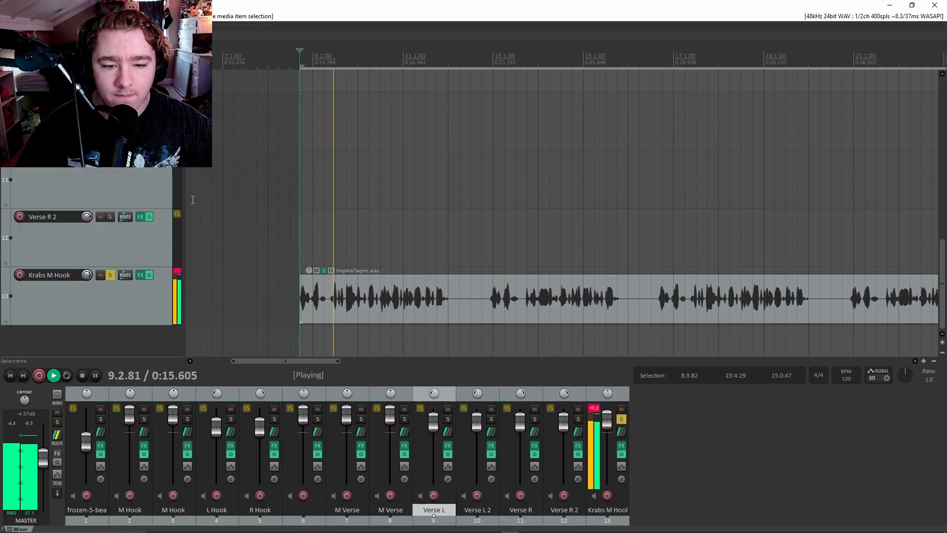
scroll(71, 232, "up", 10)
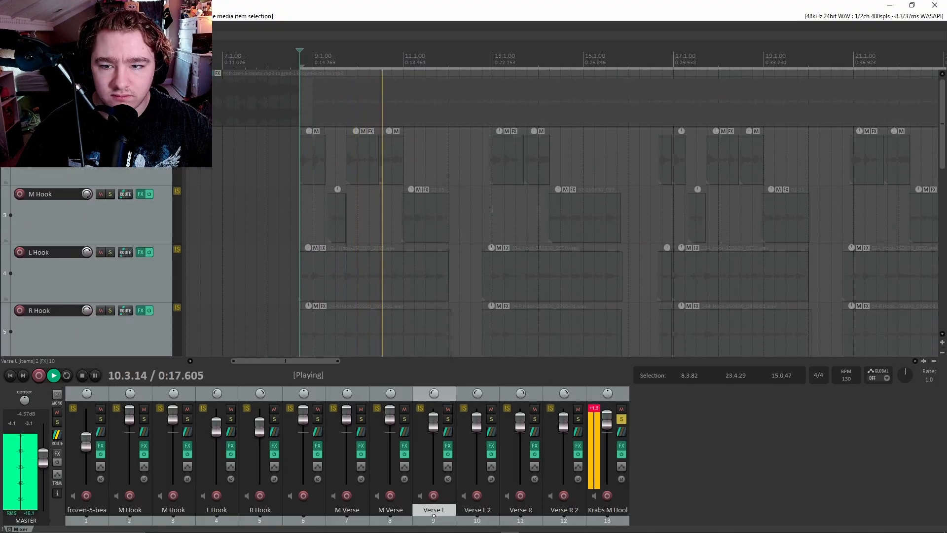
left_click(110, 77)
scroll(141, 199, "down", 9)
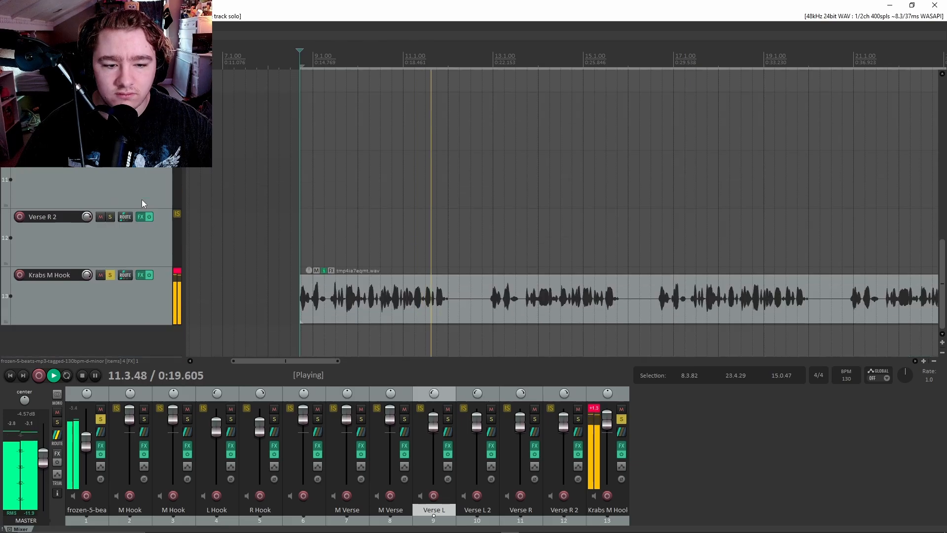
key("space")
left_click(292, 61)
scroll(380, 244, "down", 5)
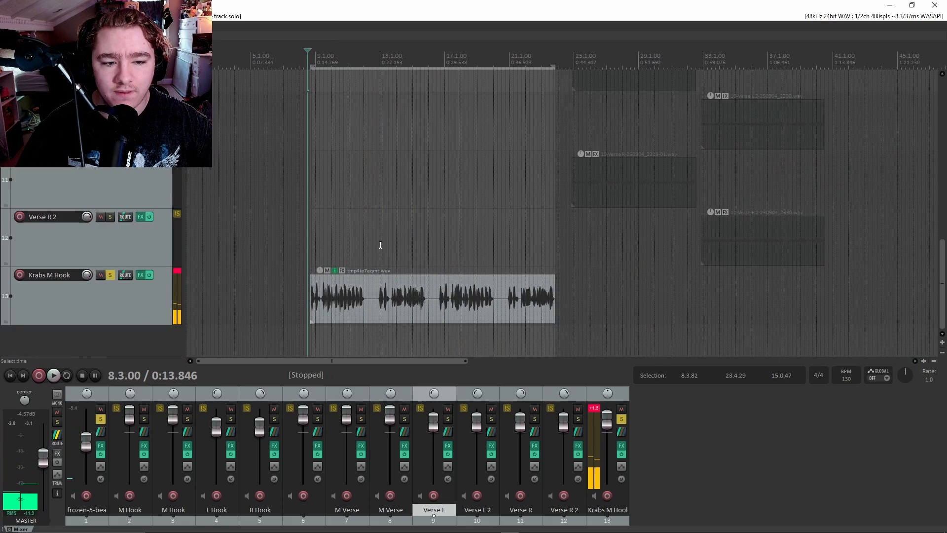
key("space")
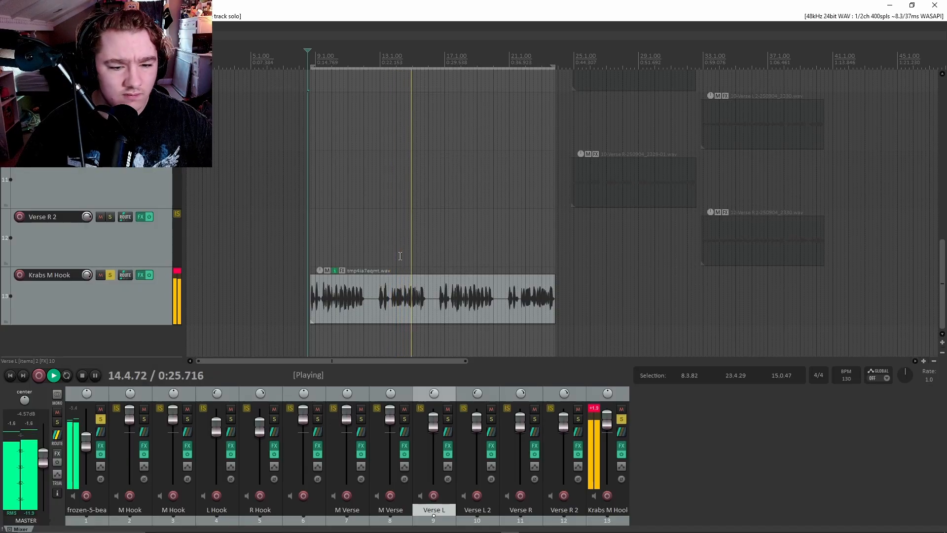
Stop playback, select the converted hook clip, and set the play position to 9.3.00.
scroll(400, 271, "up", 4)
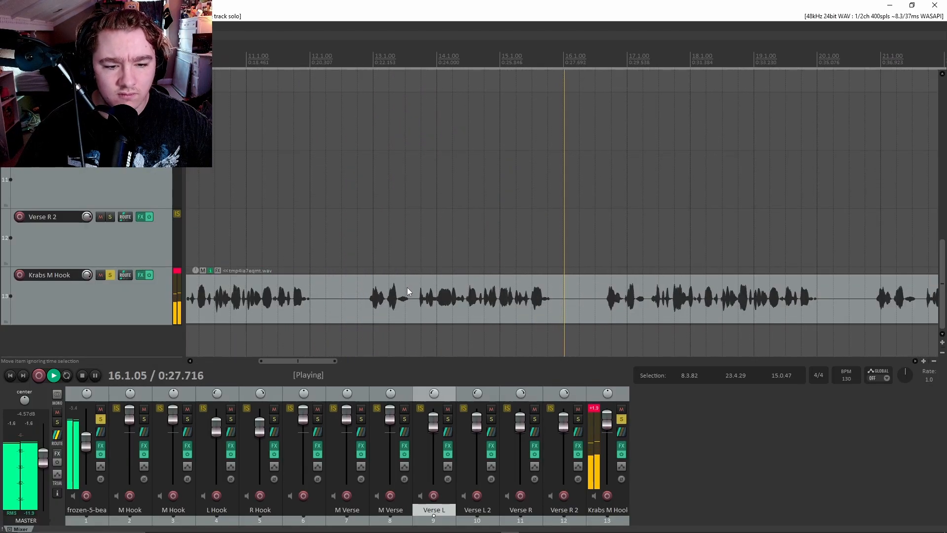
key("space")
left_click(249, 242)
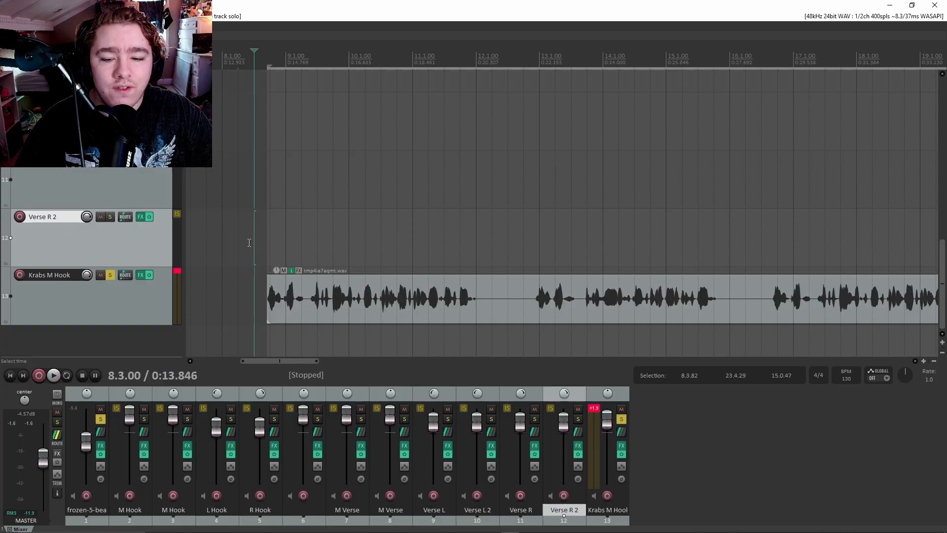
left_click(245, 245)
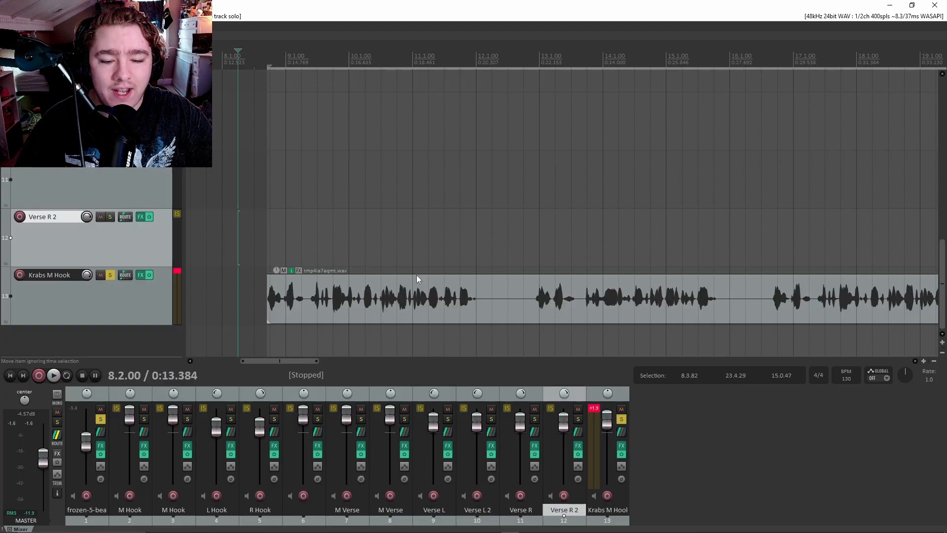
scroll(162, 203, "up", 8)
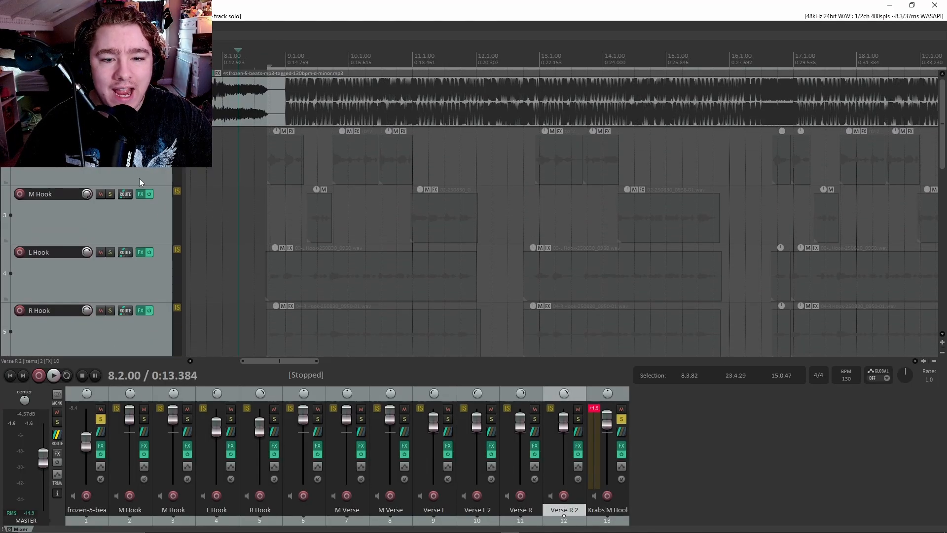
scroll(139, 178, "down", 8)
left_click(478, 295)
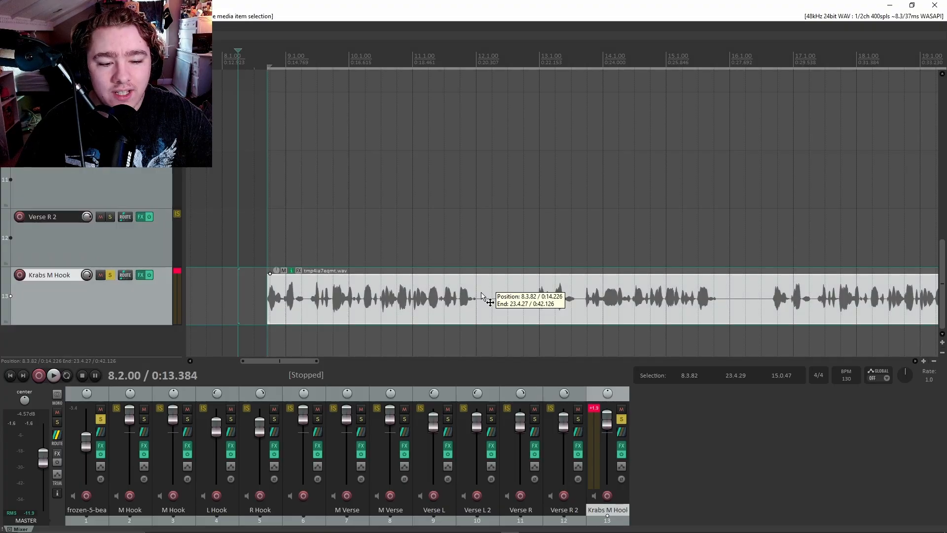
scroll(470, 247, "up", 2)
scroll(454, 296, "down", 2)
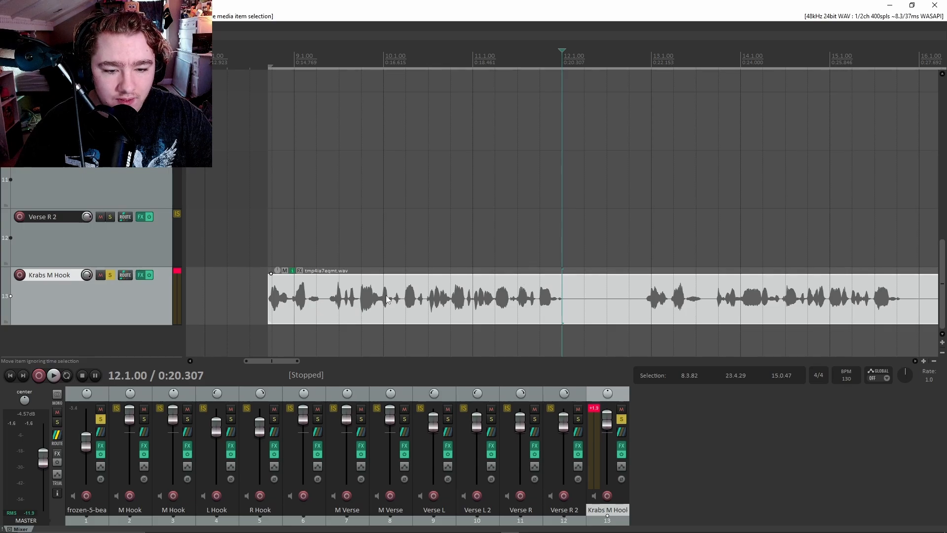
scroll(387, 299, "up", 1)
left_click_drag(271, 359, 262, 359)
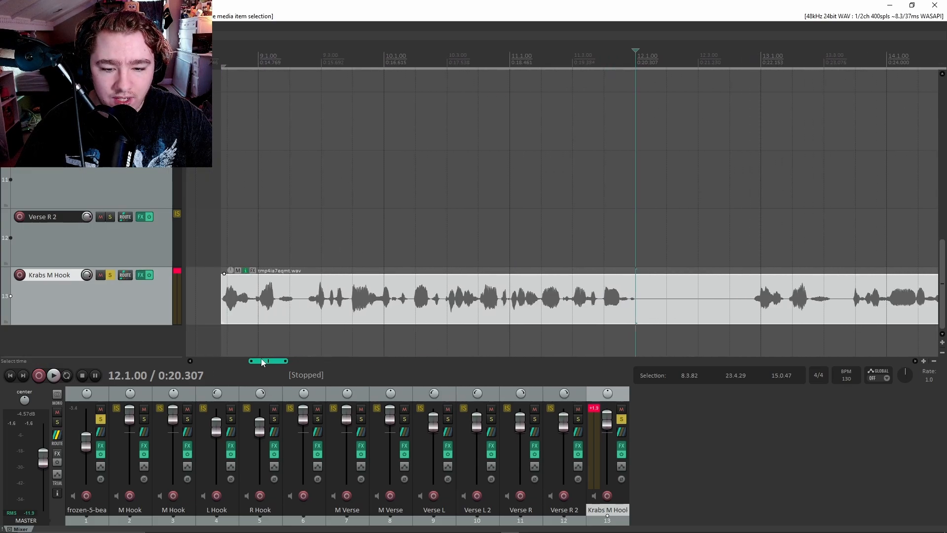
left_click(307, 258)
Duplicate the Krabs M Hook track as track 14 and delete its copied clip.
left_click(173, 310)
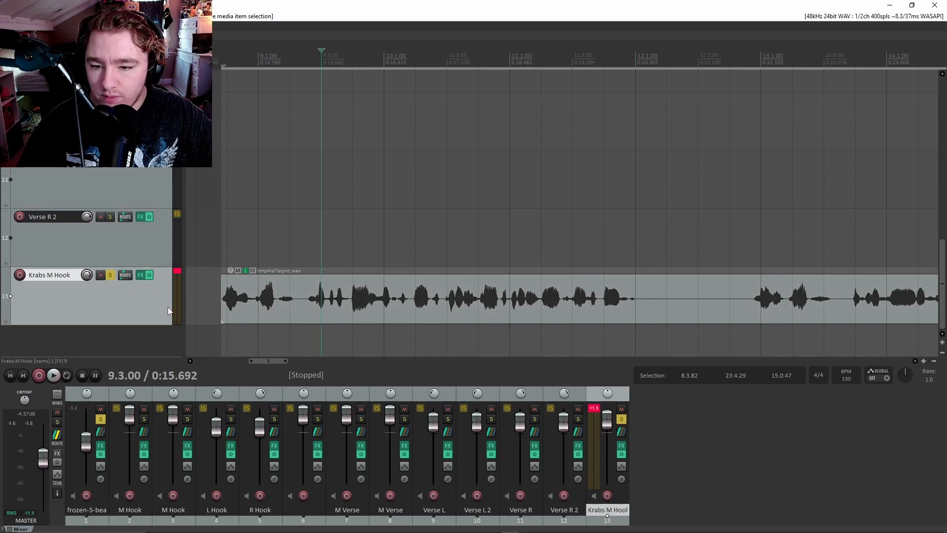
key("ctrl+alt+d")
key("Delete")
Split the hook clip at 8.4.89, move the second half to track 14, and audition both tracks.
left_click(317, 192)
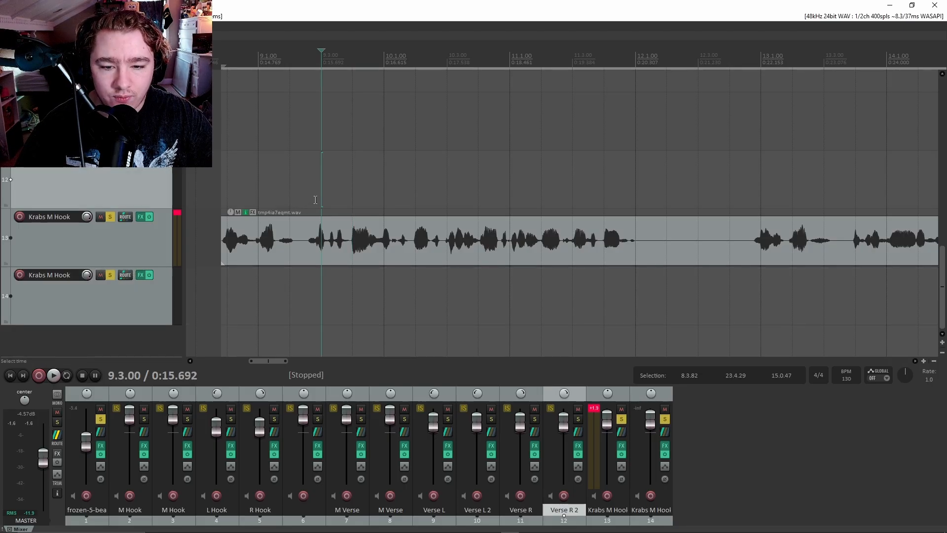
left_click_drag(225, 181, 270, 182)
left_click_drag(232, 55, 254, 55)
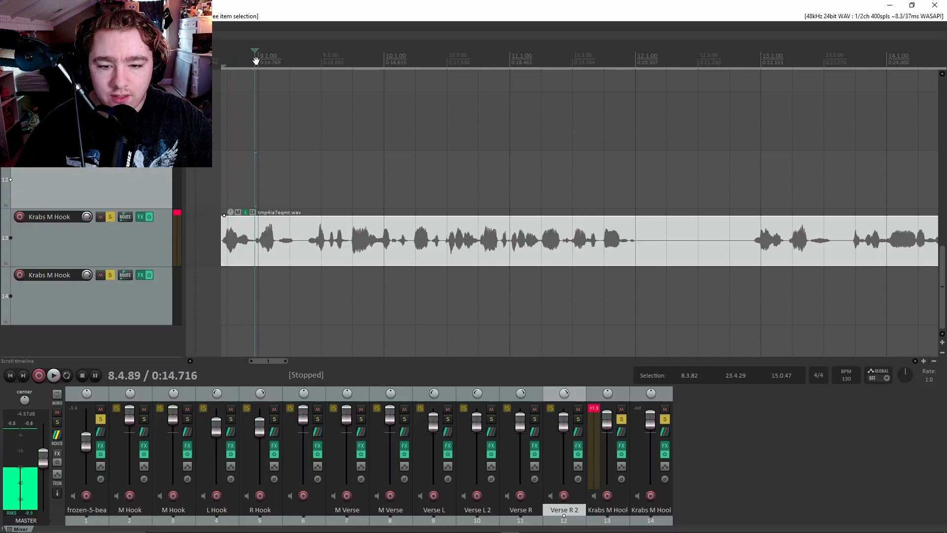
key("s")
left_click_drag(284, 221, 262, 293)
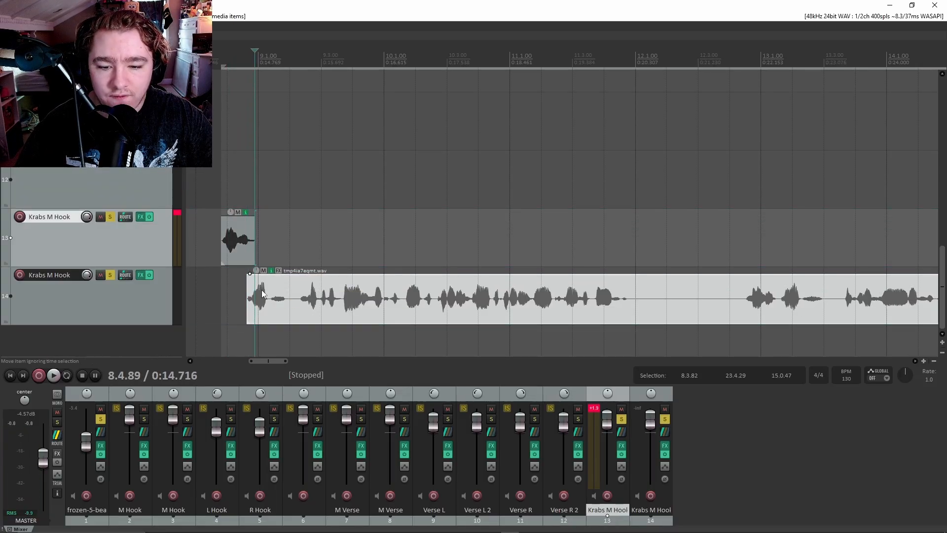
left_click(230, 276)
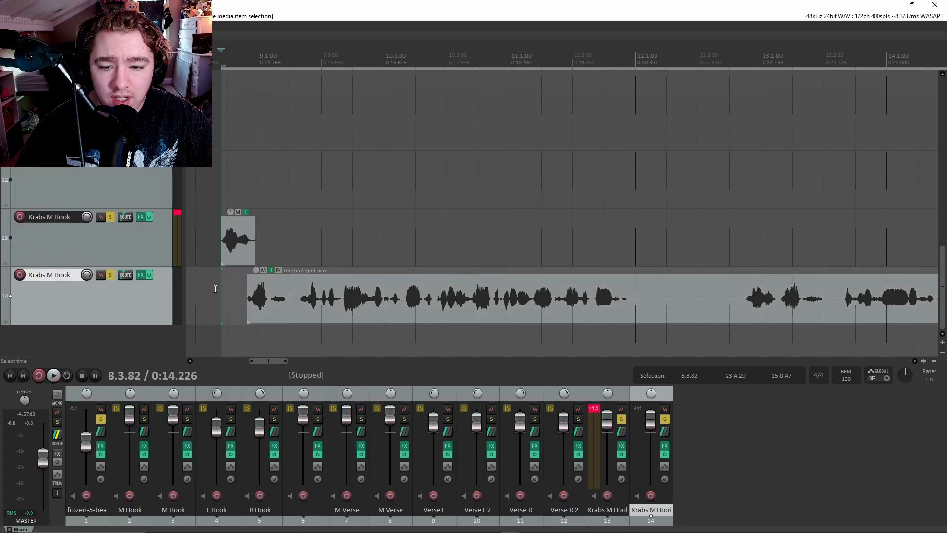
key("space")
key("space")
left_click_drag(280, 309, 260, 300)
left_click(223, 299)
key("space")
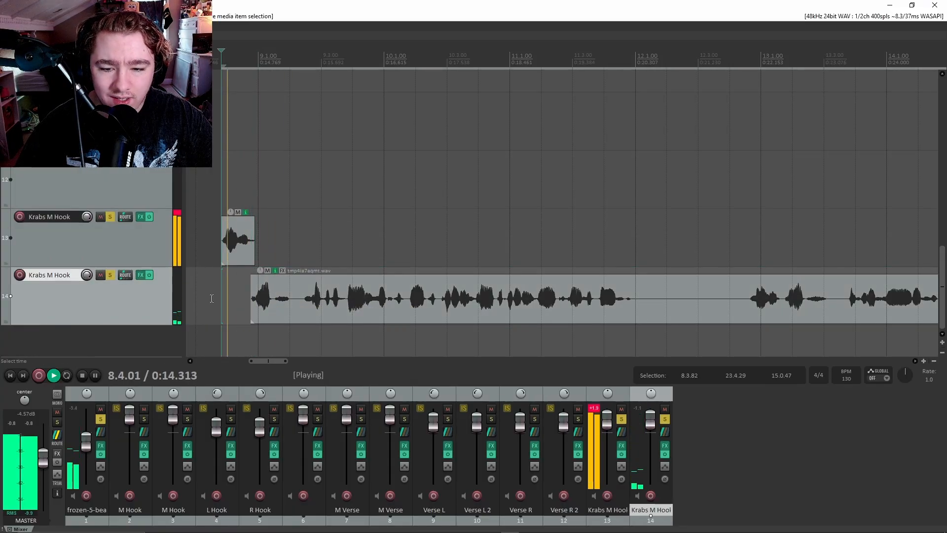
key("space")
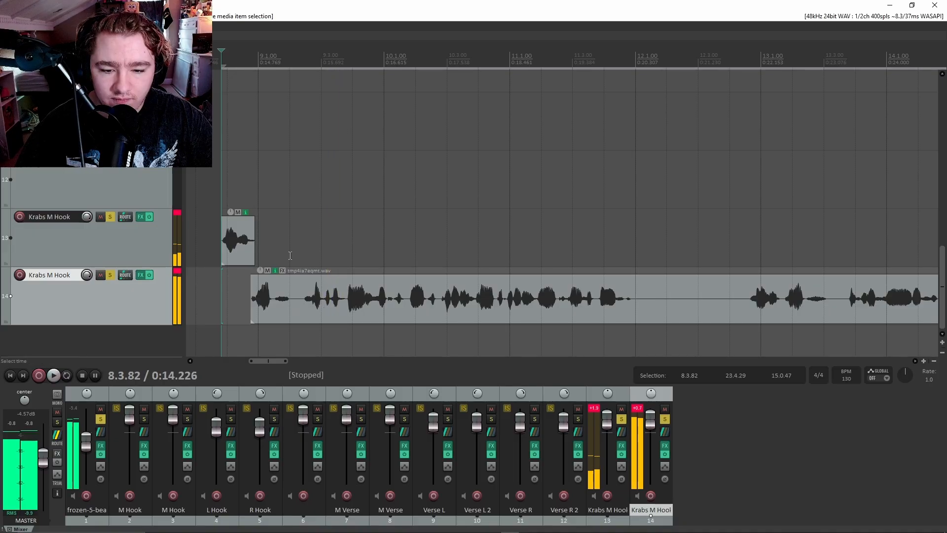
Split the track 14 clip at 9.2.31, move that phrase up to track 13, and split again at 9.3.91.
right_click(290, 254)
left_click(302, 102)
left_click(299, 51)
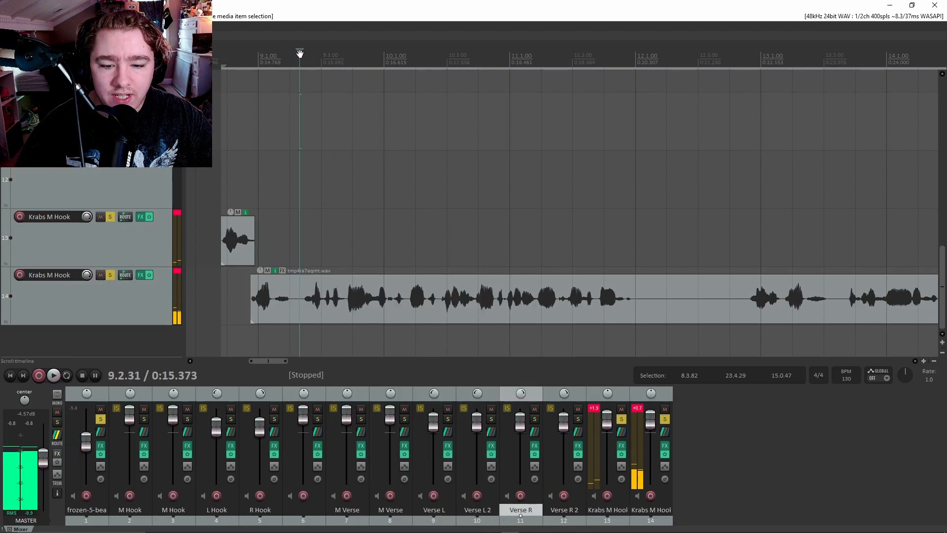
left_click_drag(314, 304, 316, 303)
key("s")
left_click_drag(346, 298, 353, 267)
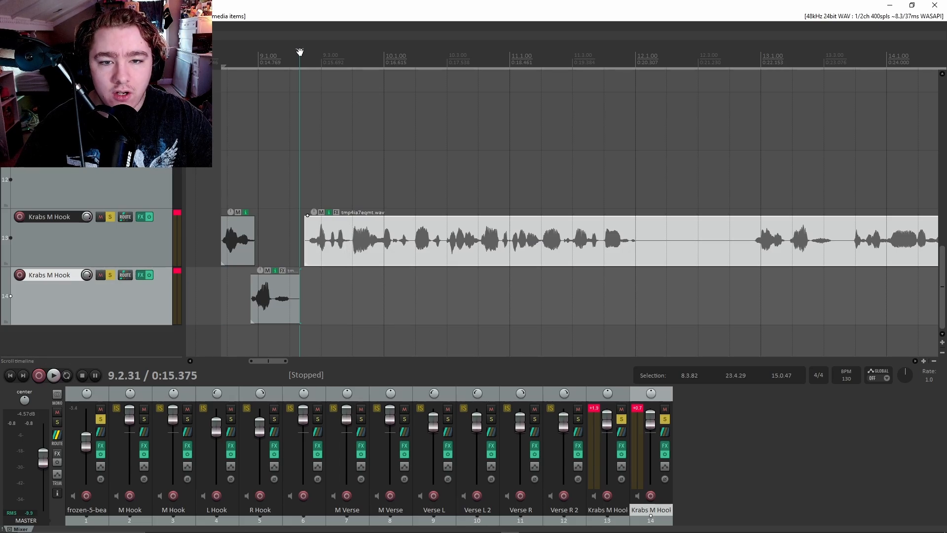
left_click_drag(299, 52, 351, 52)
key("s")
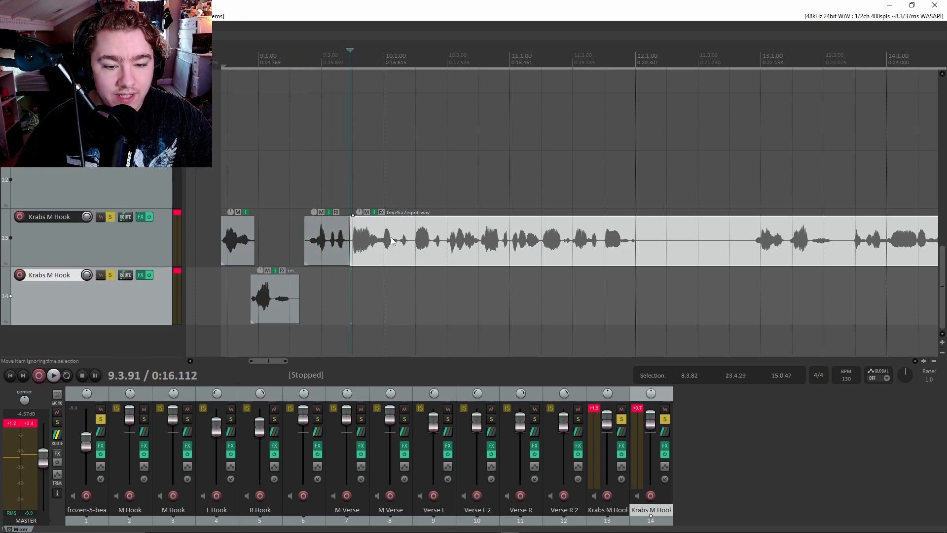
scroll(458, 244, "down", 5)
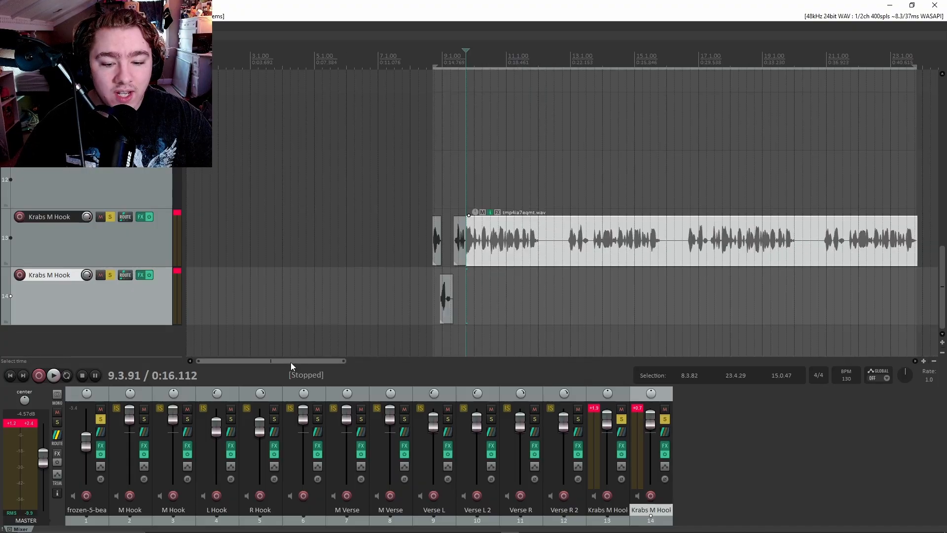
left_click_drag(291, 363, 301, 357)
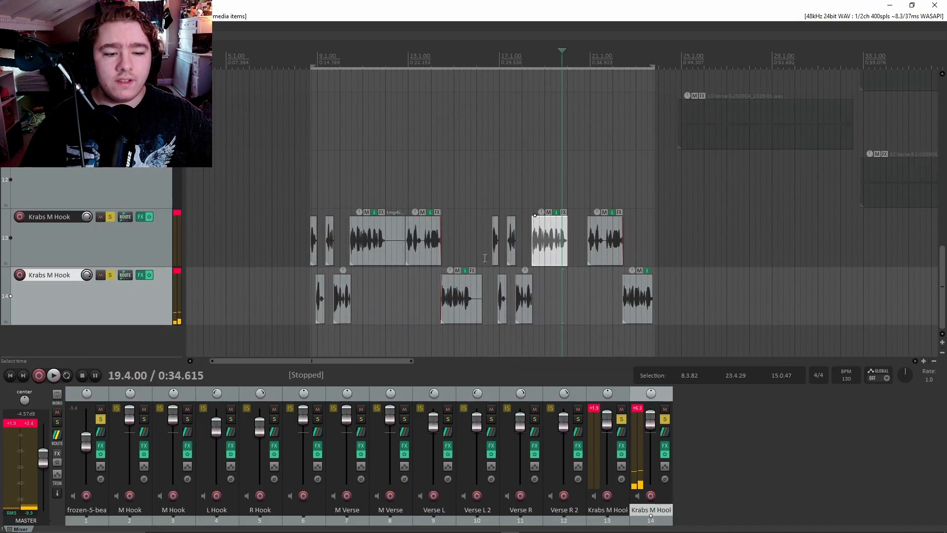
scroll(472, 262, "up", 3)
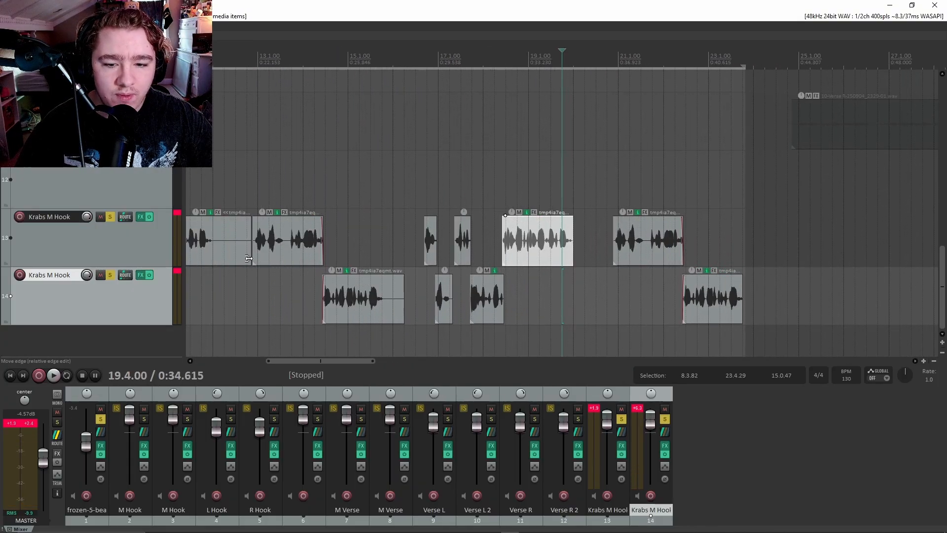
Trim the tails of the hook phrases on tracks 13 and 14.
left_click_drag(248, 259, 214, 259)
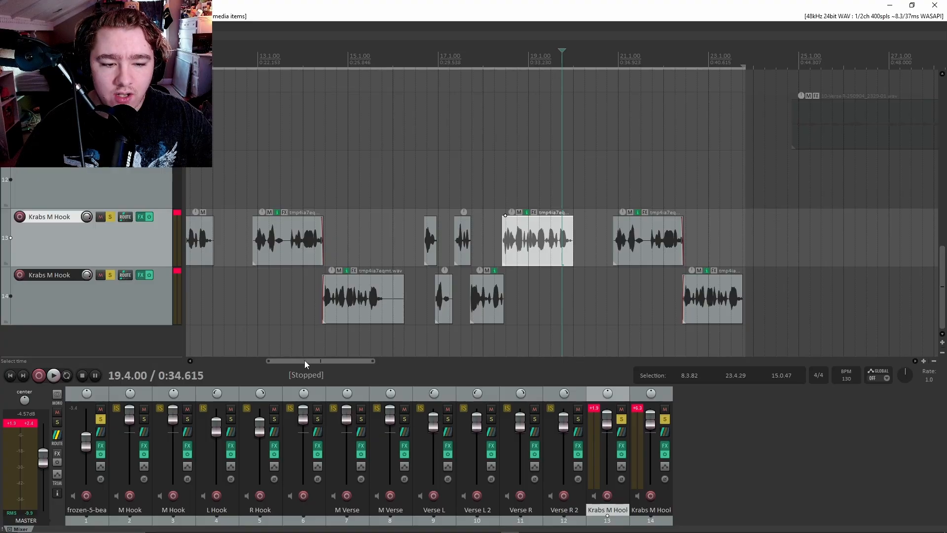
left_click_drag(305, 361, 263, 355)
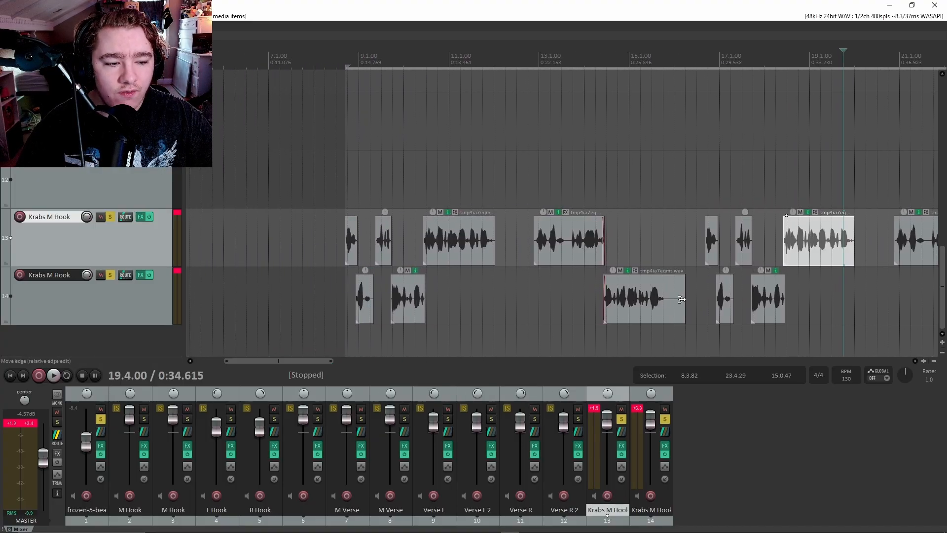
left_click_drag(682, 299, 664, 299)
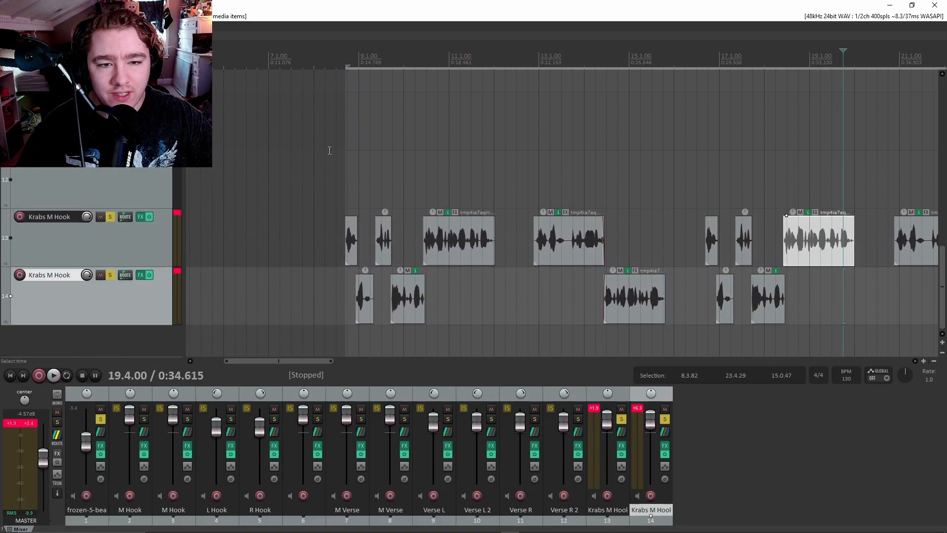
Play the chopped hook from just before 8.4, nudging items while it plays, then stop.
left_click(347, 106)
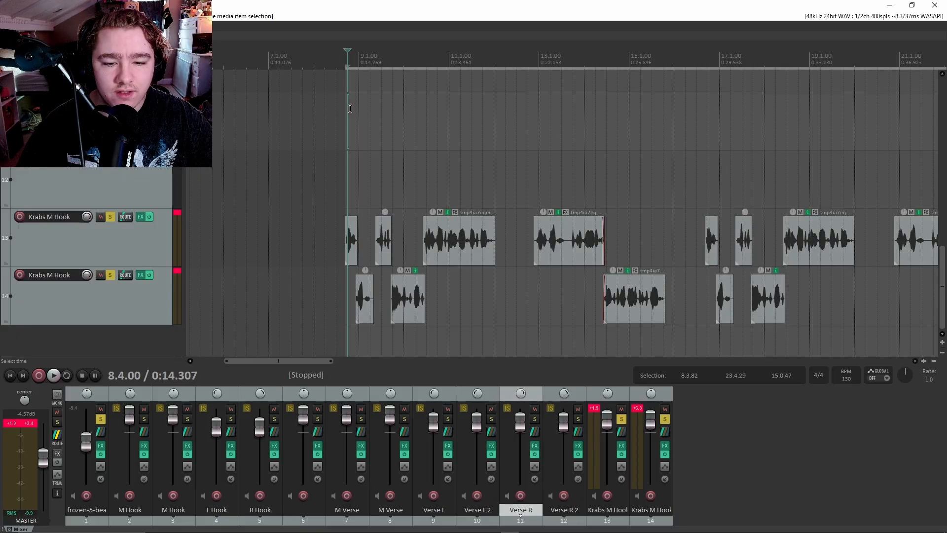
left_click(336, 109)
key("space")
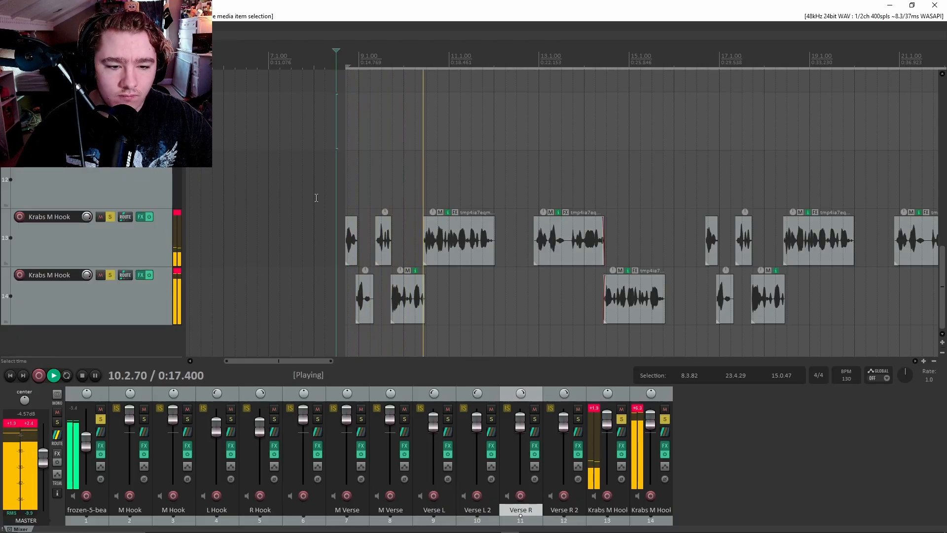
left_click_drag(272, 362, 287, 361)
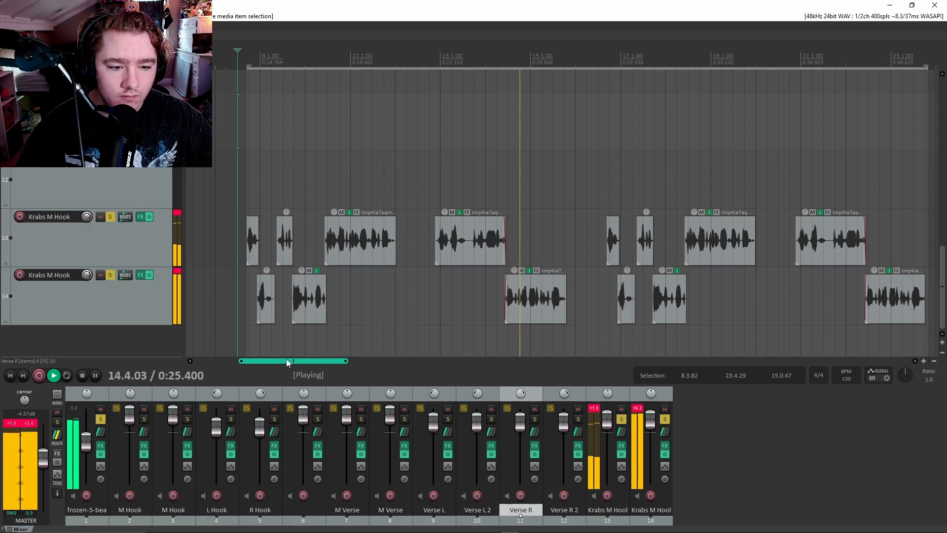
left_click_drag(288, 362, 292, 361)
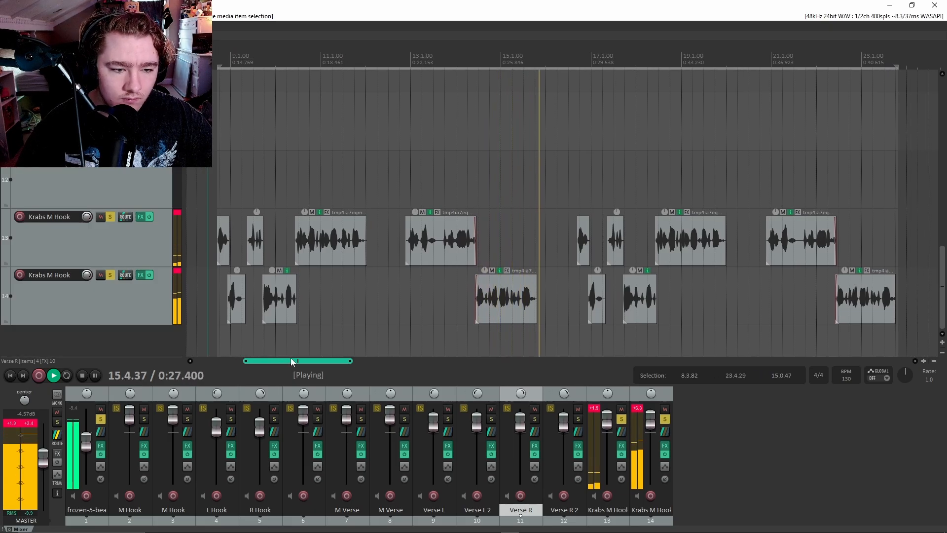
key("space")
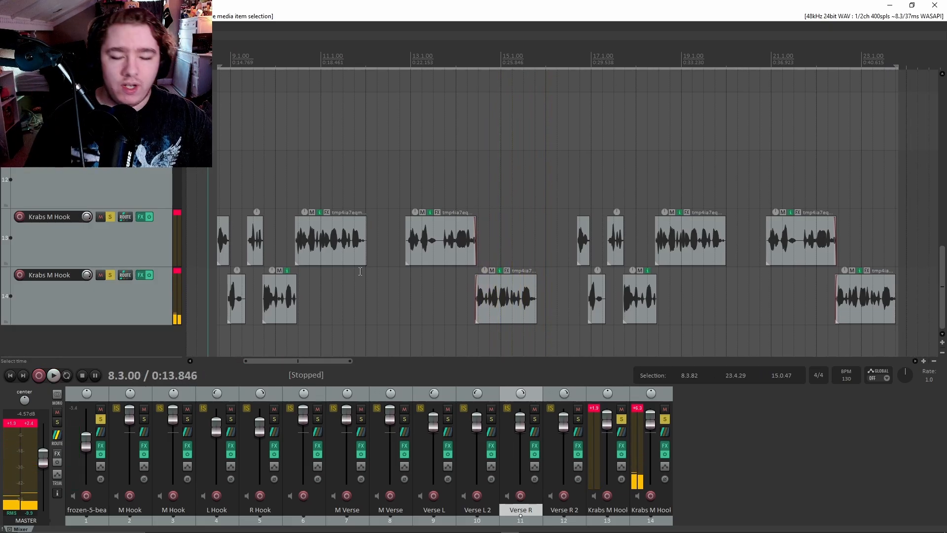
Select the L Hook track, briefly selecting R Hook before returning to L Hook.
scroll(360, 272, "down", 4)
scroll(82, 253, "up", 10)
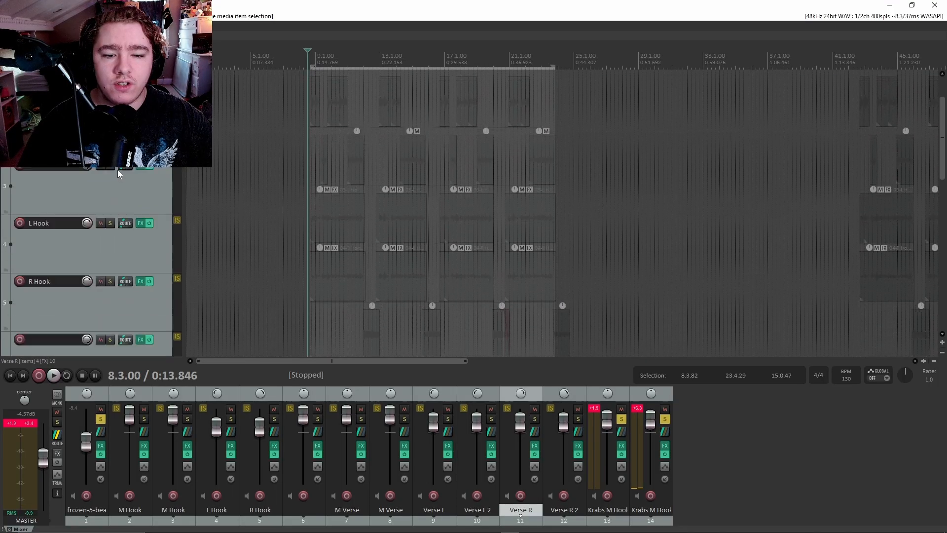
scroll(118, 169, "down", 1)
left_click(128, 199)
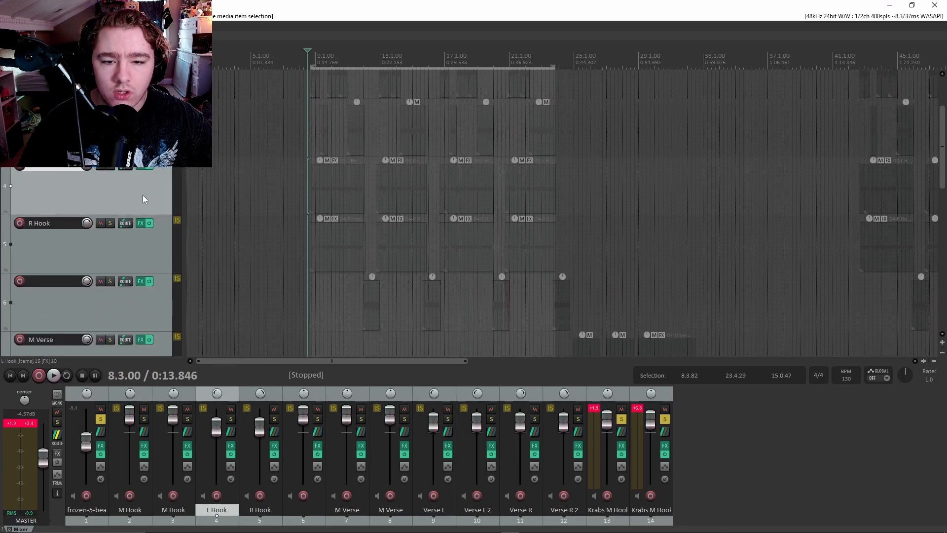
scroll(143, 195, "up", 3)
scroll(143, 191, "down", 4)
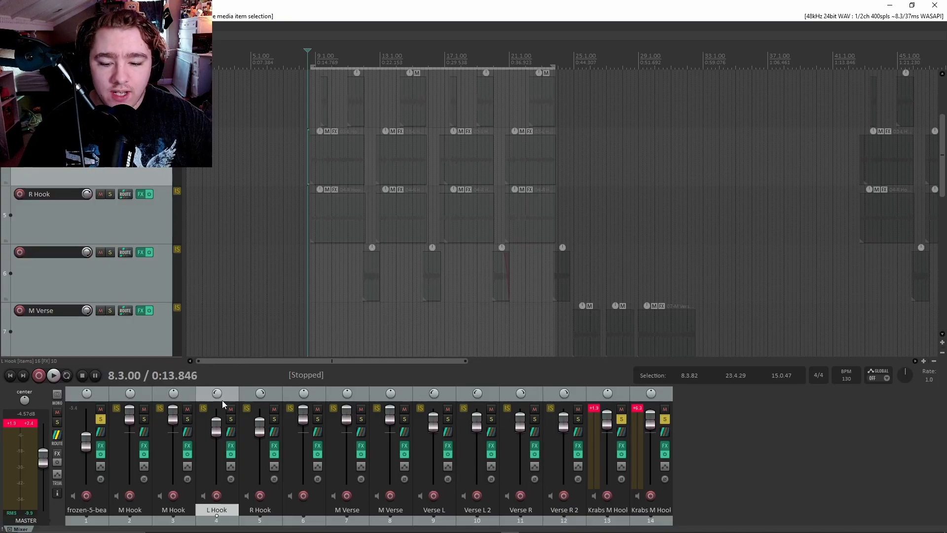
mouse_move(214, 394)
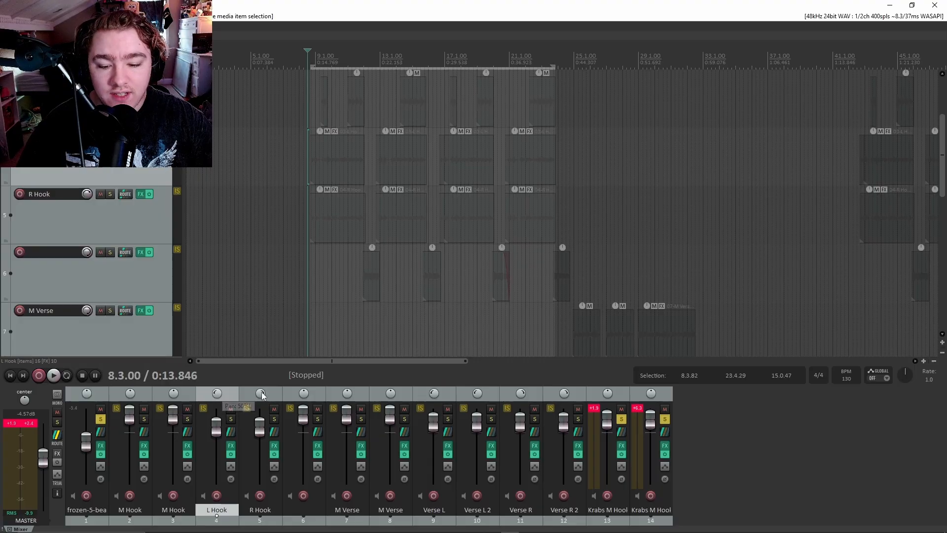
left_click(82, 207)
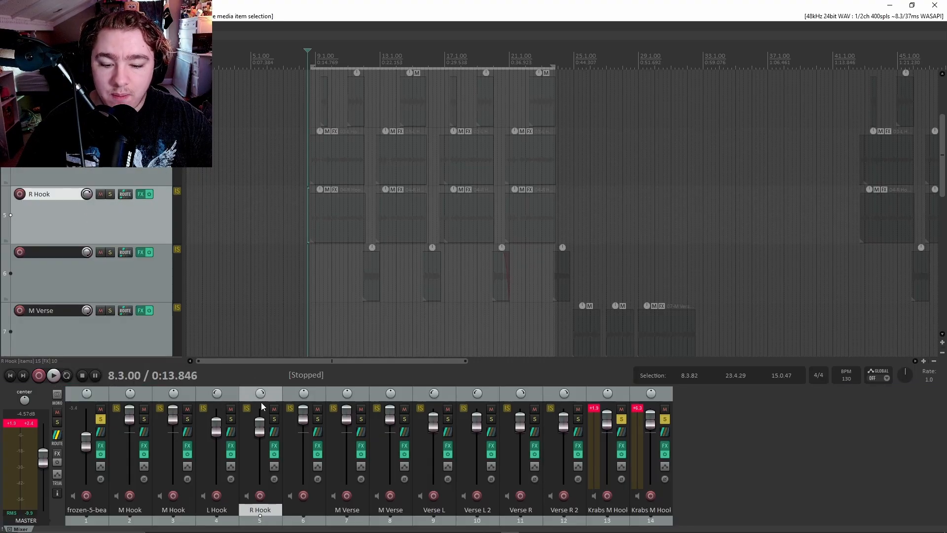
left_click(218, 394)
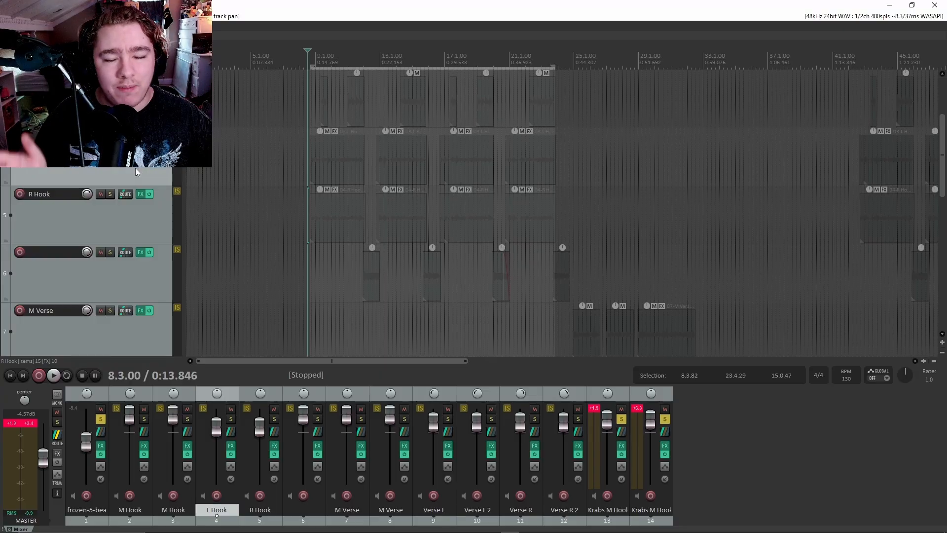
Bring the RVC voice-conversion web page back to full screen.
scroll(352, 215, "down", 2)
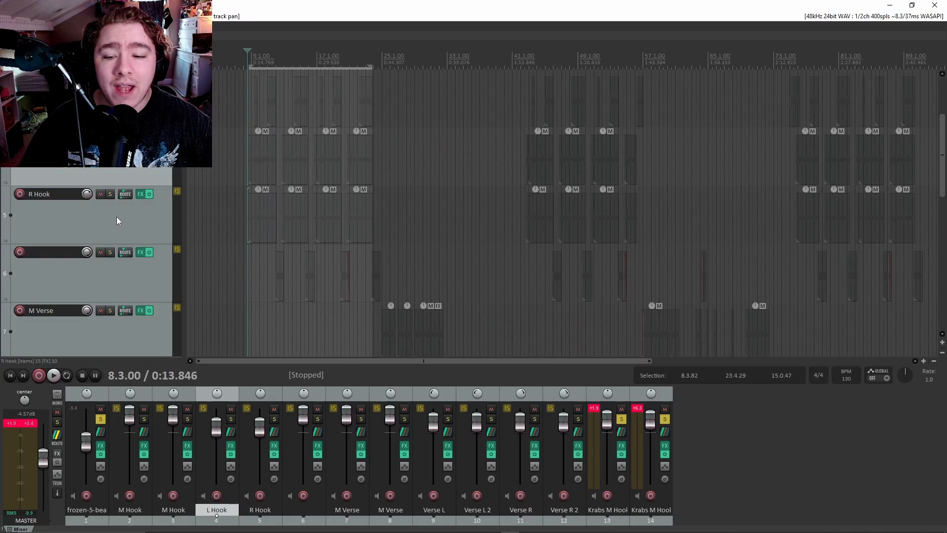
scroll(112, 219, "down", 4)
scroll(111, 219, "down", 3)
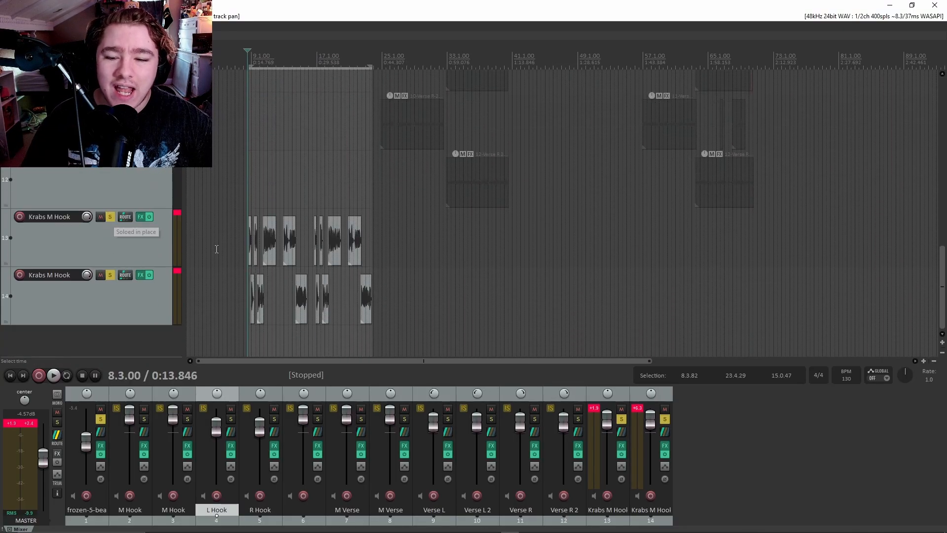
scroll(319, 255, "up", 2)
scroll(318, 255, "up", 2)
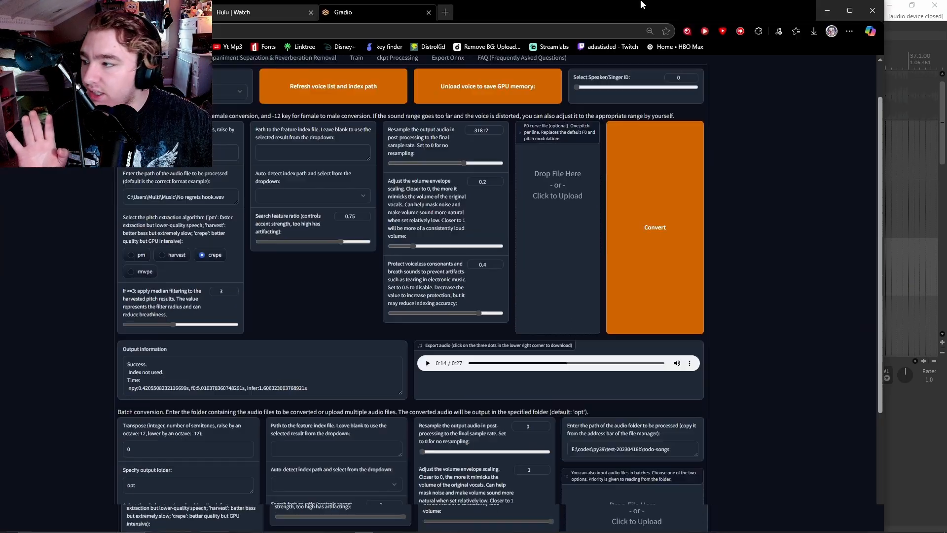
double_click(643, 5)
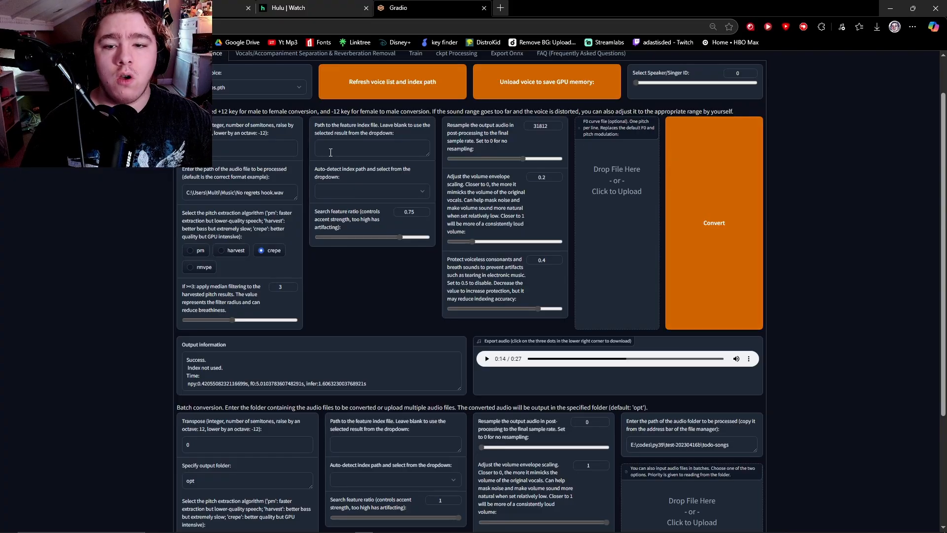
Clear the old audio path, unload the voice, and reload the voice .pth model.
scroll(412, 237, "up", 1)
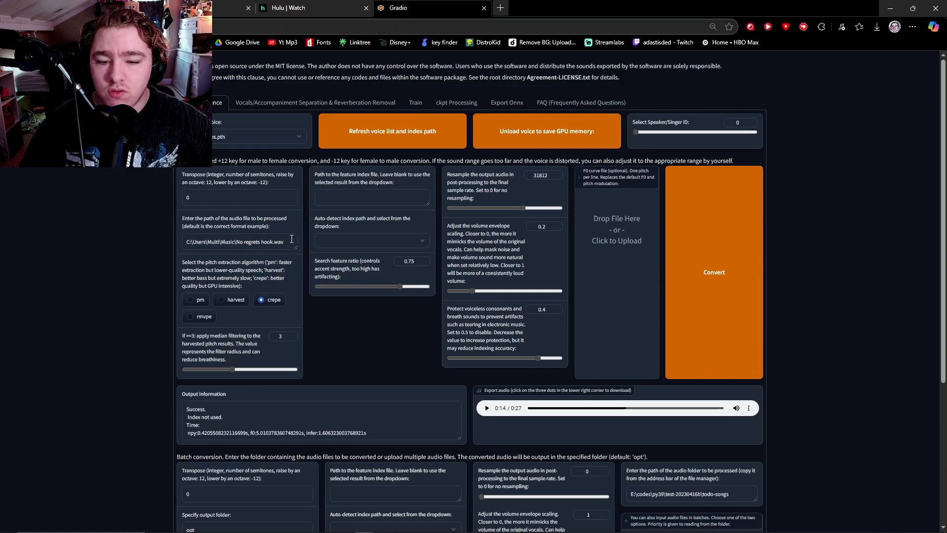
key("BackSpace")
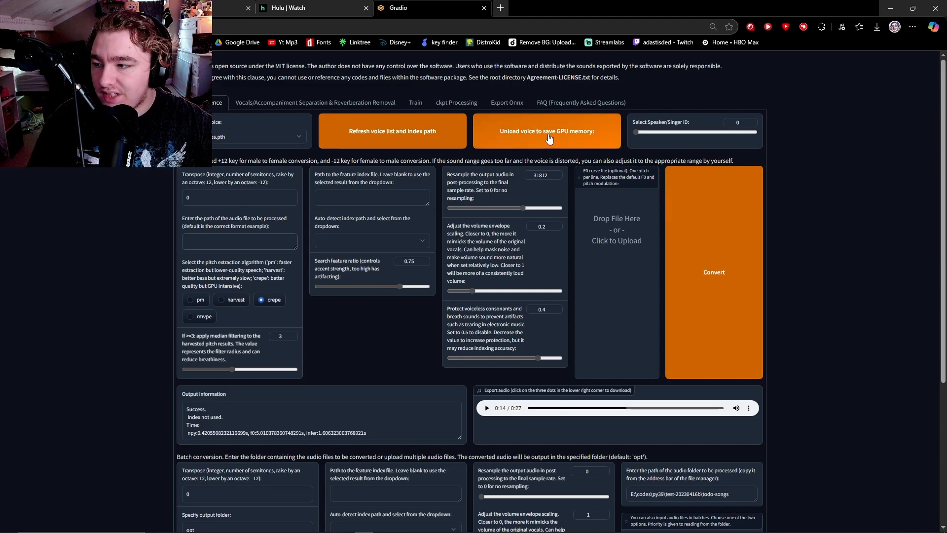
left_click(545, 149)
left_click(242, 140)
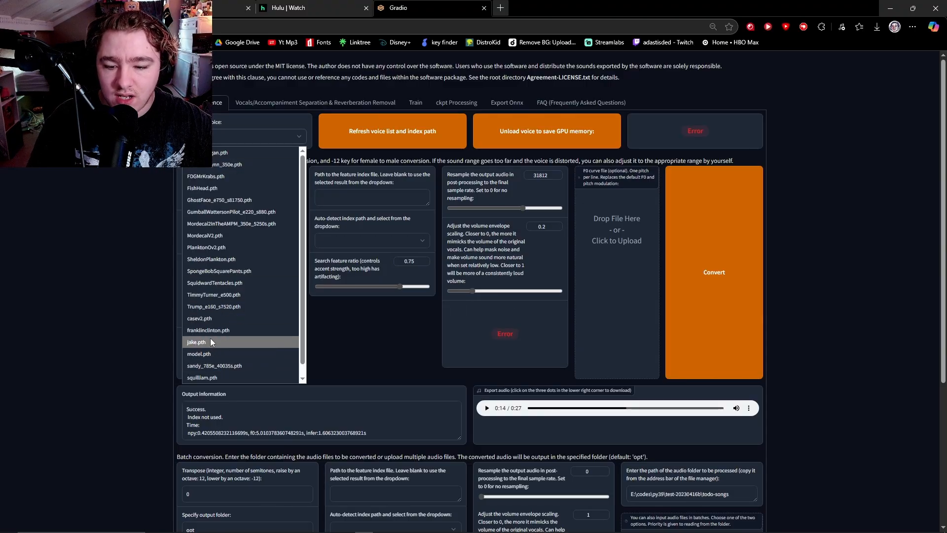
left_click(230, 177)
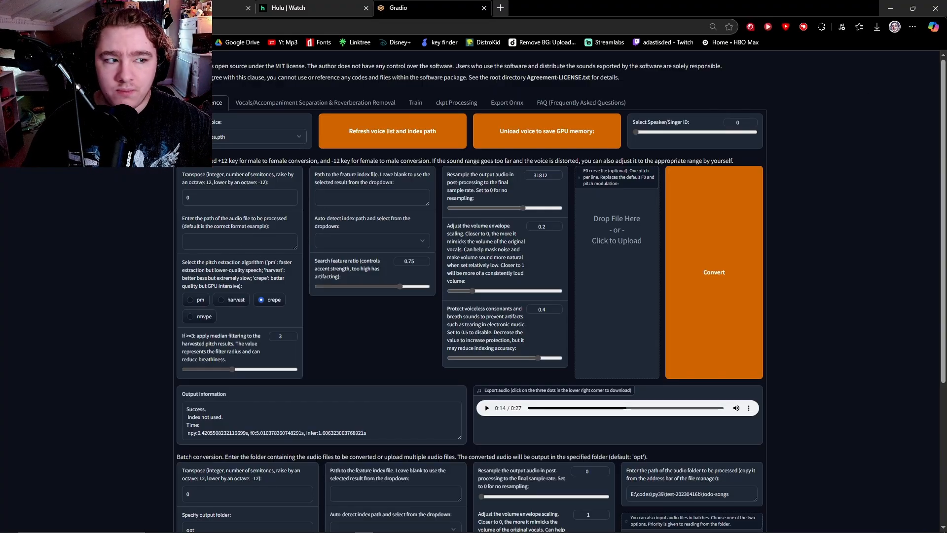
left_click(226, 239)
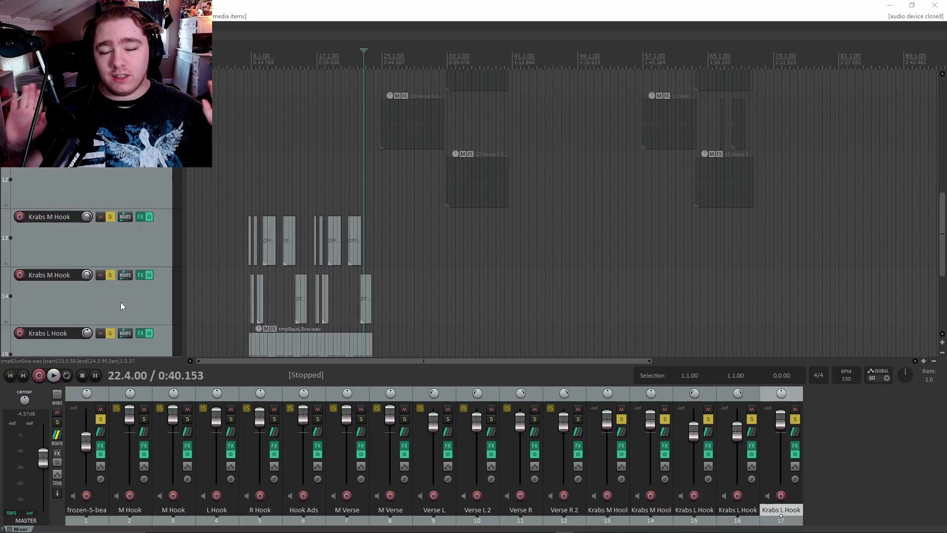
Select the first Krabs M Hook track and inspect the new Krabs L Hook tracks 15–17.
left_click(158, 257)
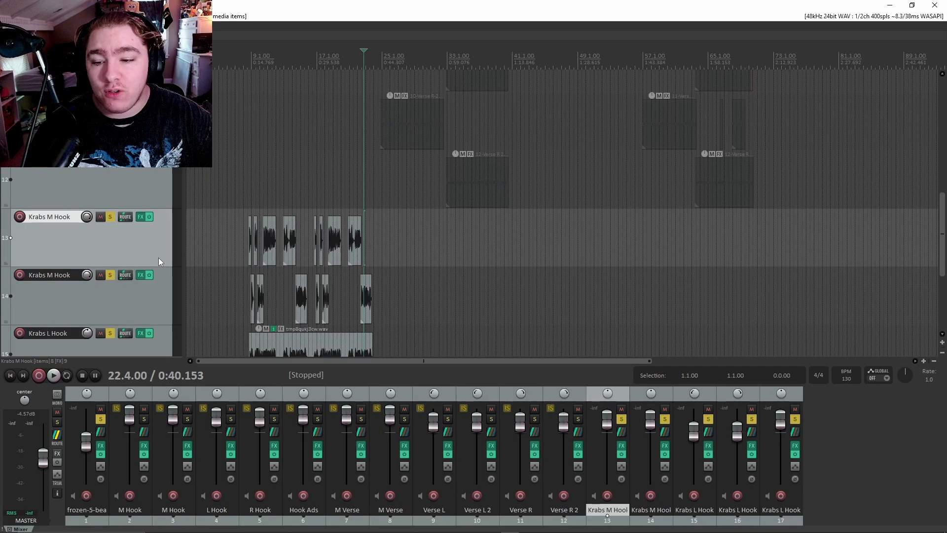
scroll(158, 258, "down", 3)
scroll(368, 251, "up", 5)
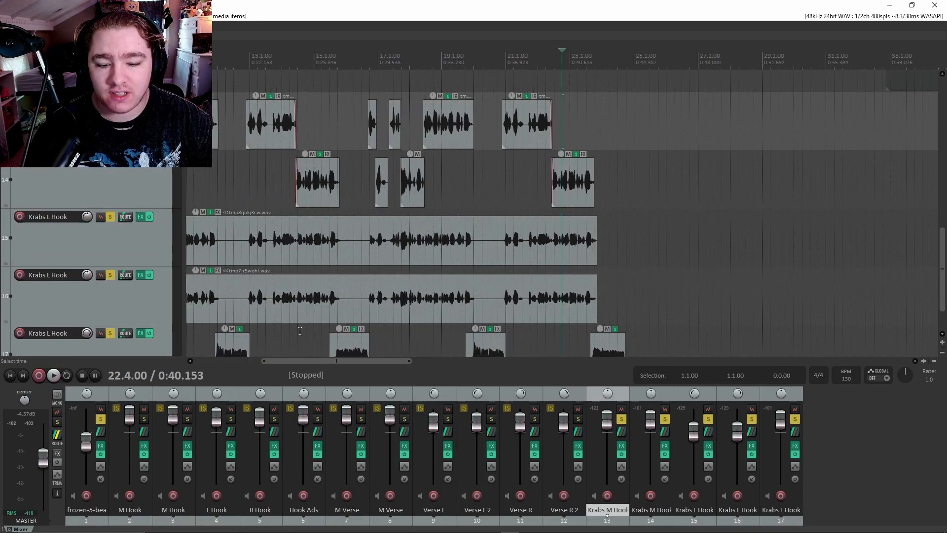
left_click_drag(302, 360, 274, 356)
scroll(81, 241, "down", 2)
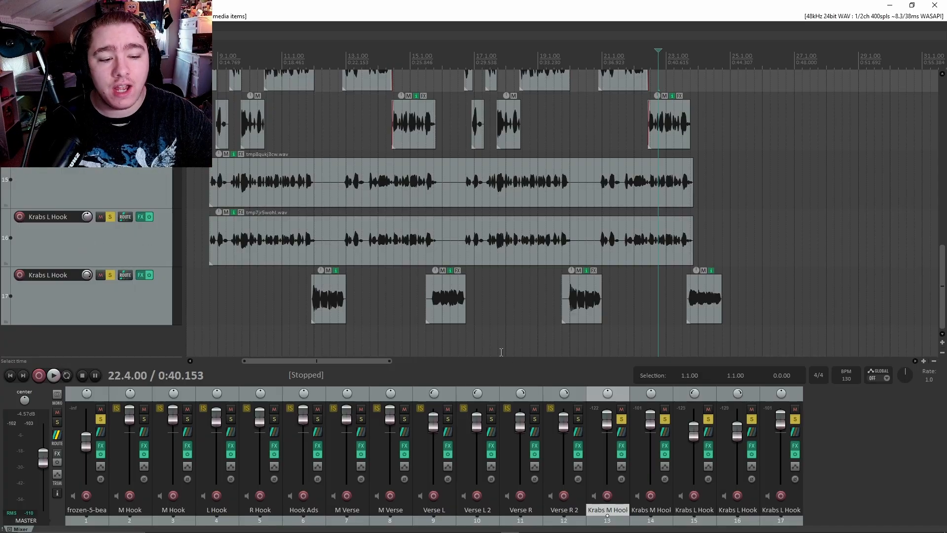
left_click_drag(343, 360, 336, 363)
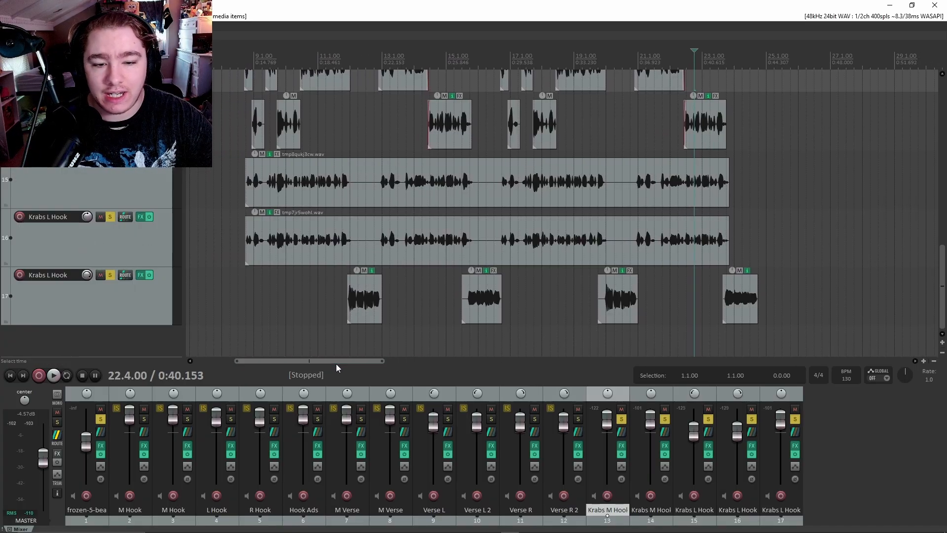
scroll(148, 266, "up", 4)
scroll(151, 265, "down", 4)
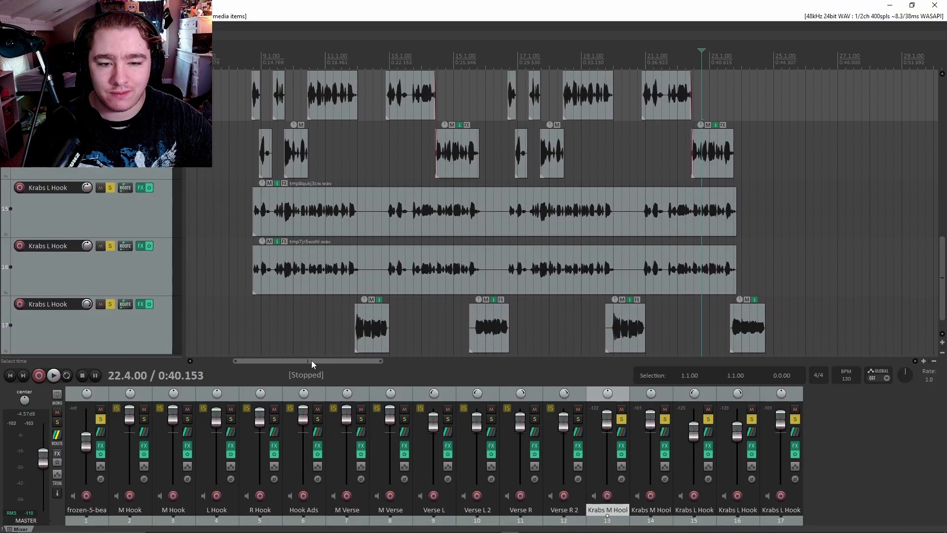
scroll(127, 258, "up", 10)
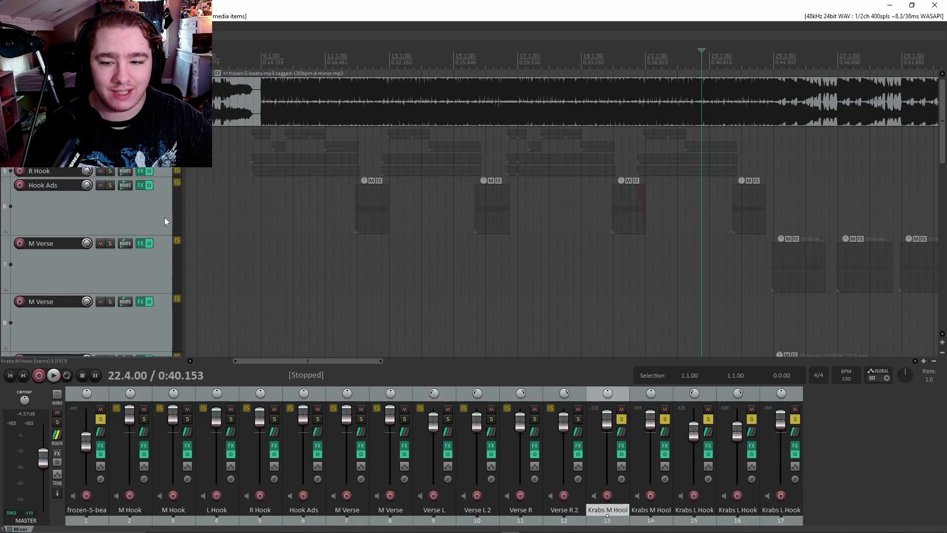
left_click_drag(155, 234, 166, 184)
left_click(157, 135)
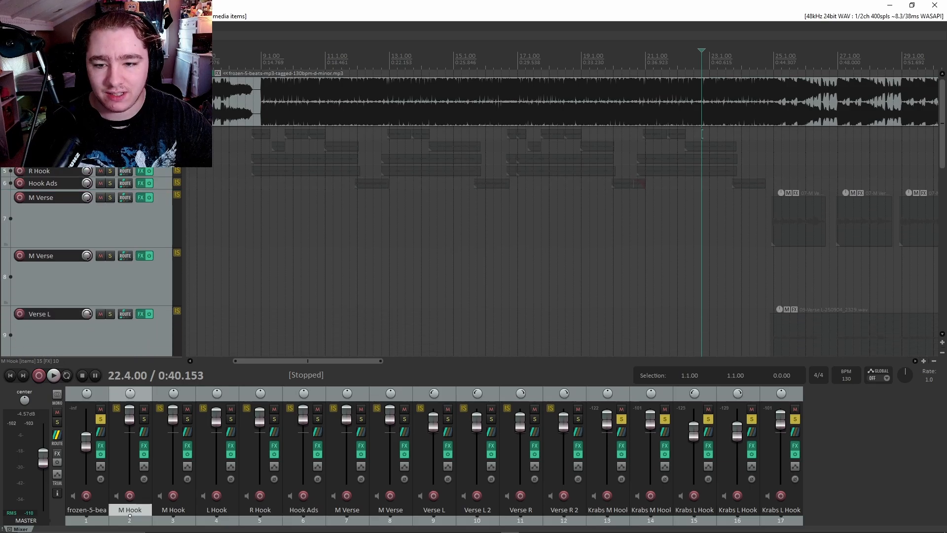
left_click(158, 146)
left_click(156, 159)
left_click(156, 171)
left_click(158, 183)
left_click(160, 196)
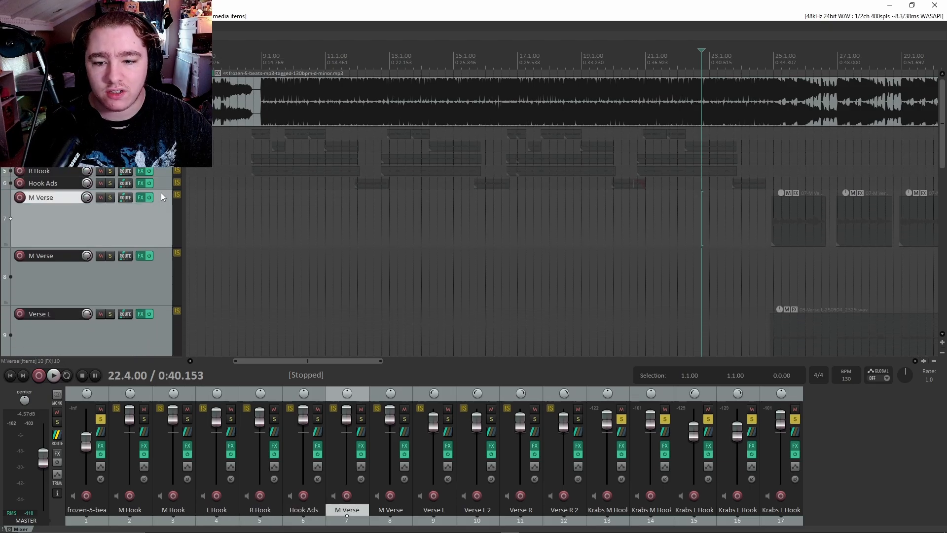
left_click(159, 185)
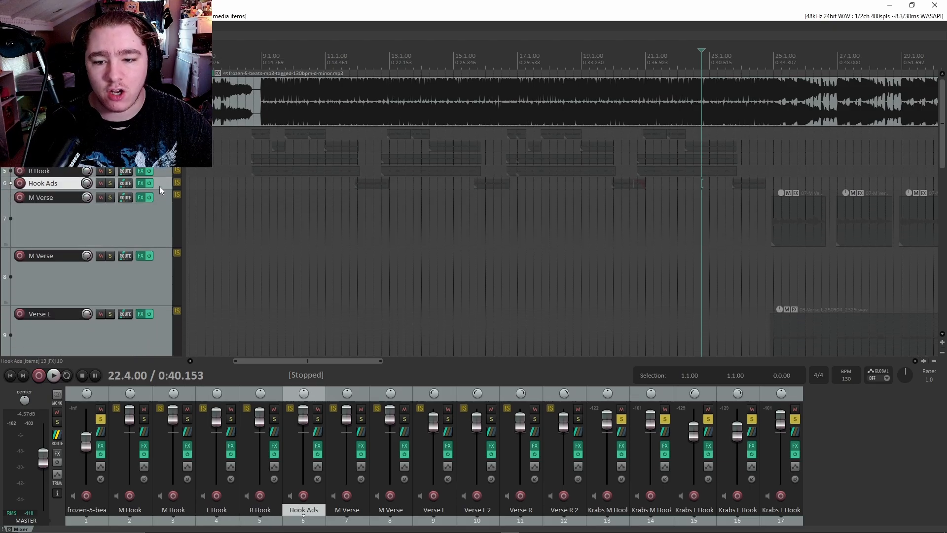
left_click(158, 135)
left_click(158, 146)
left_click(157, 159)
scroll(159, 201, "down", 10)
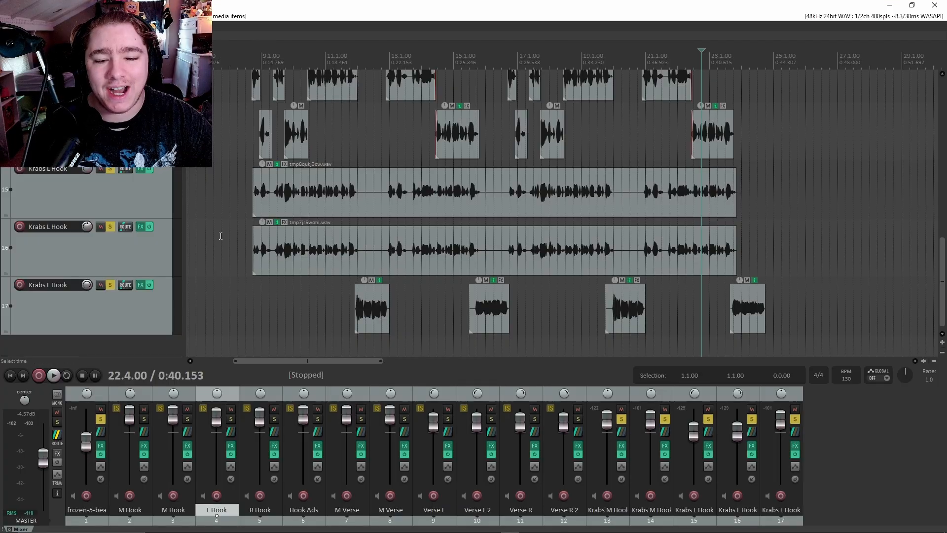
left_click(237, 62)
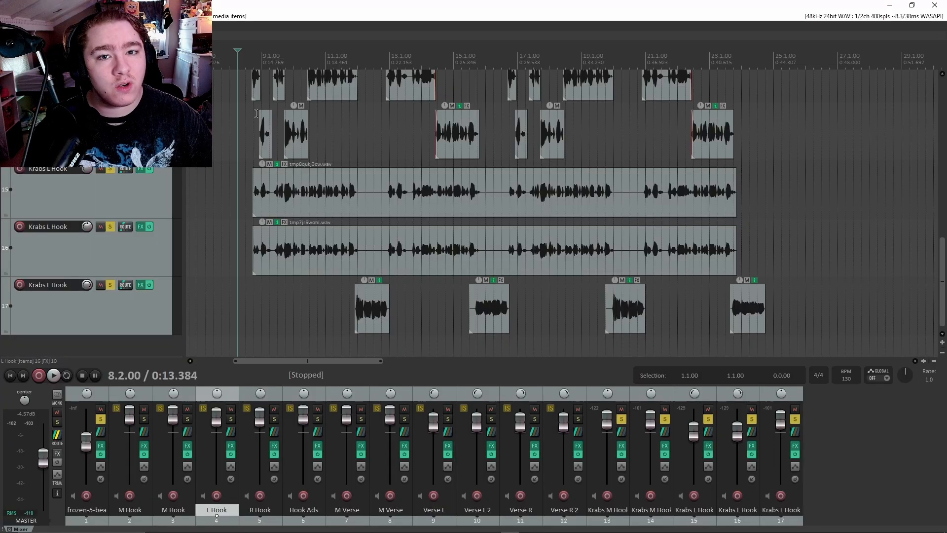
scroll(372, 200, "up", 3)
scroll(131, 301, "up", 3)
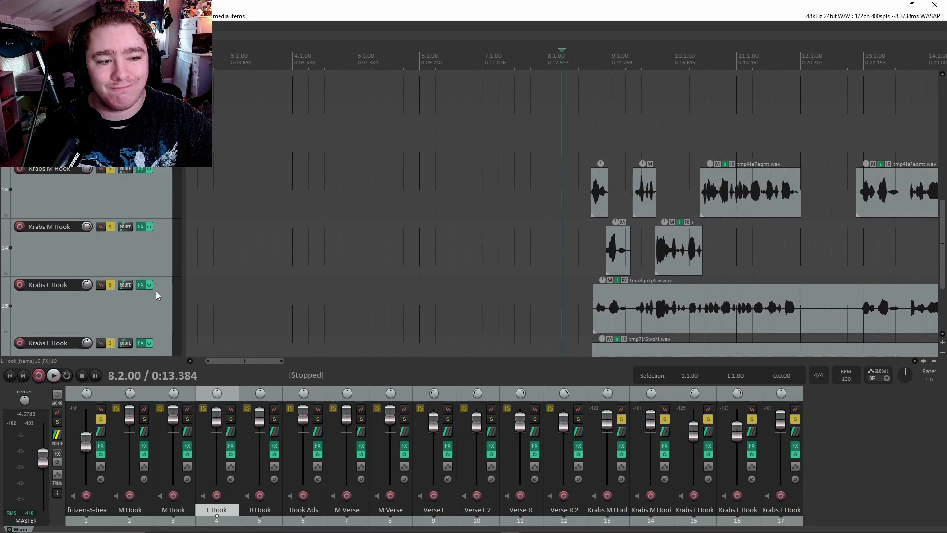
scroll(141, 284, "down", 1)
scroll(139, 278, "down", 3)
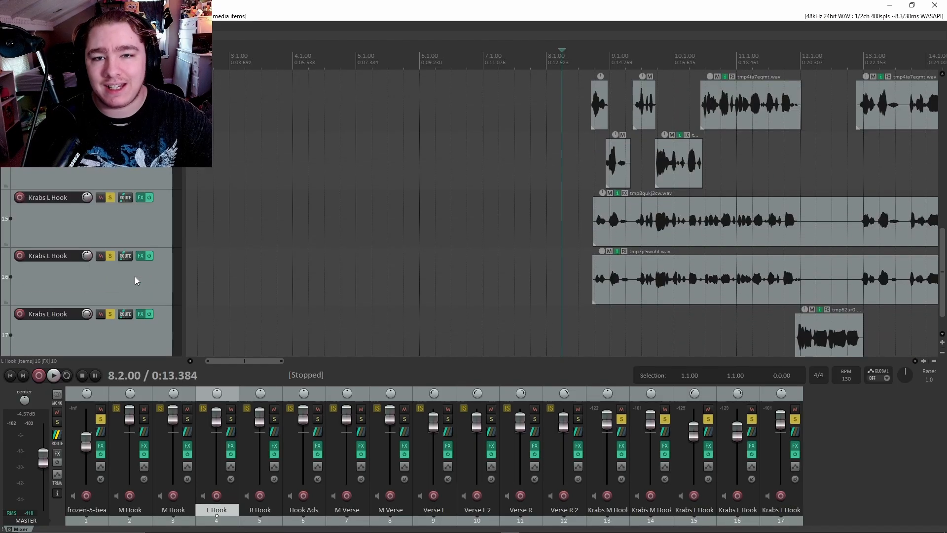
scroll(326, 257, "down", 3)
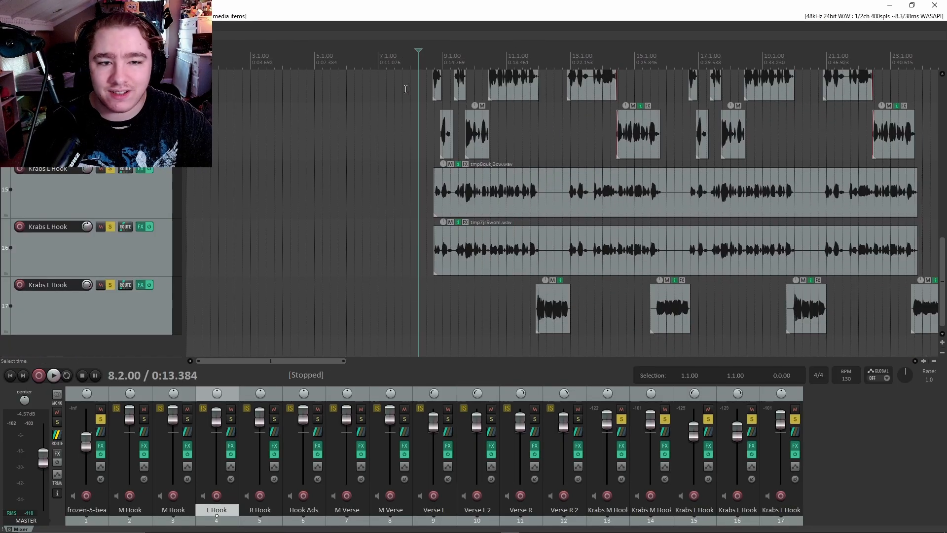
scroll(549, 233, "down", 3)
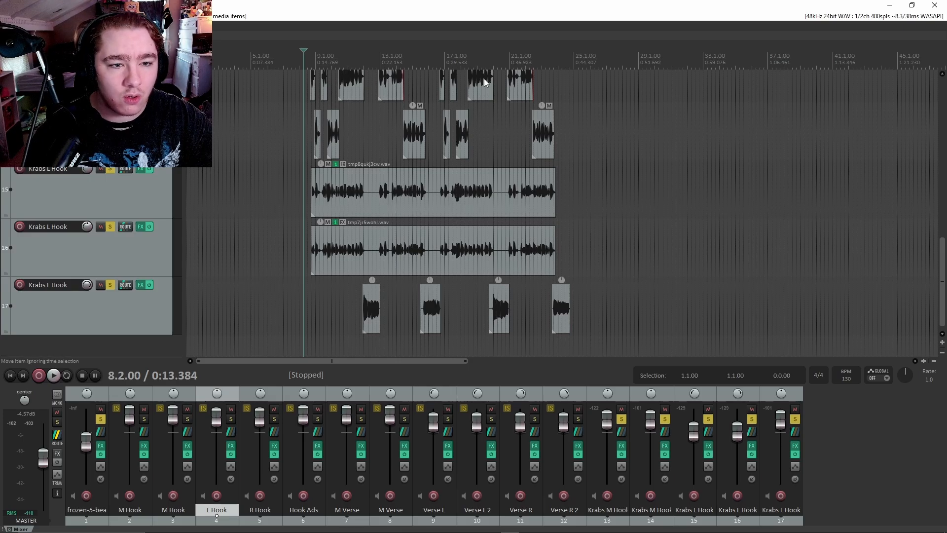
scroll(150, 235, "up", 1)
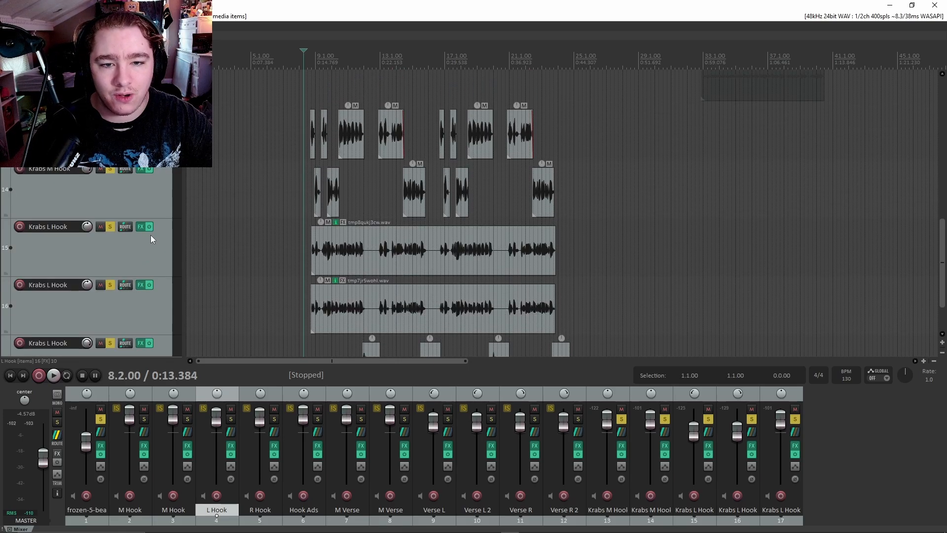
key("space")
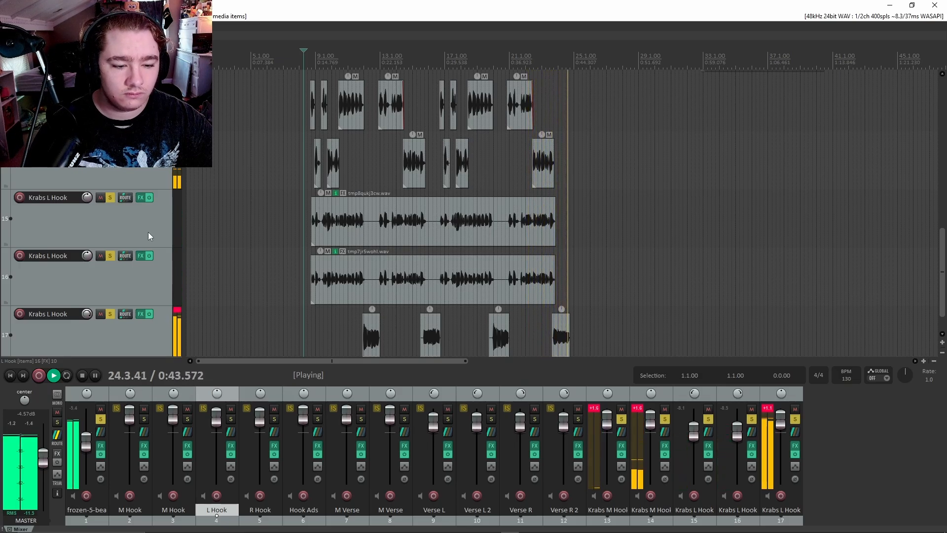
key("space")
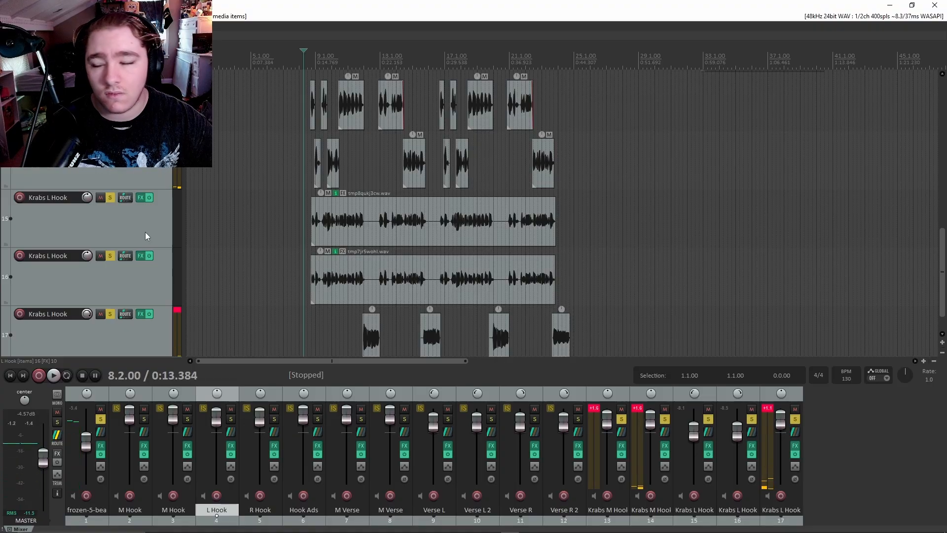
Select track 13 and make a time selection from 10.2.76 to 12.1.00.
scroll(369, 269, "up", 3)
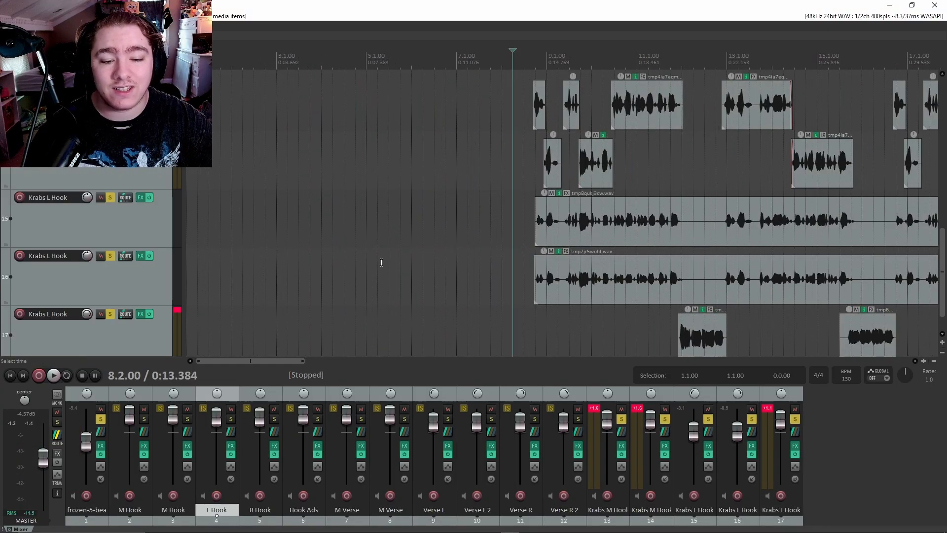
mouse_move(264, 363)
left_mouse_down()
mouse_move(353, 351)
mouse_move(278, 361)
left_mouse_up()
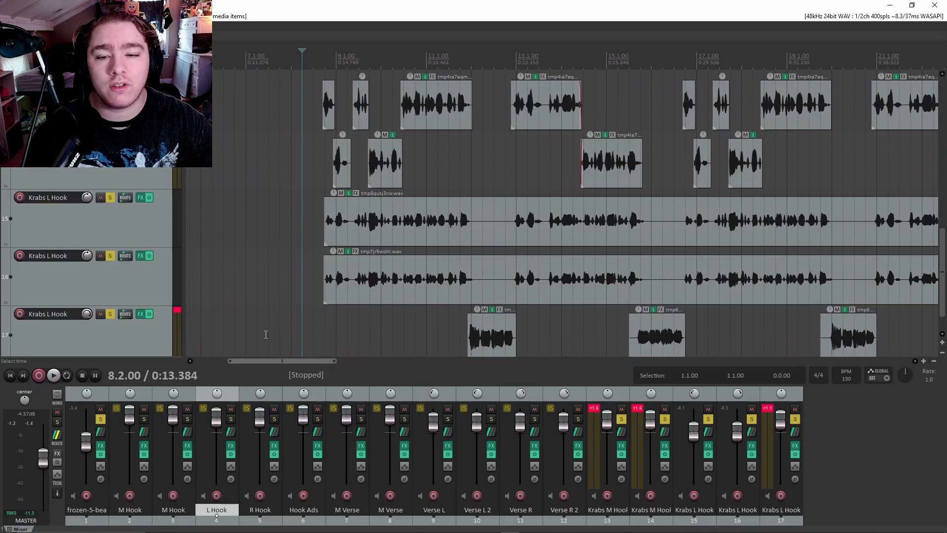
left_click(141, 81)
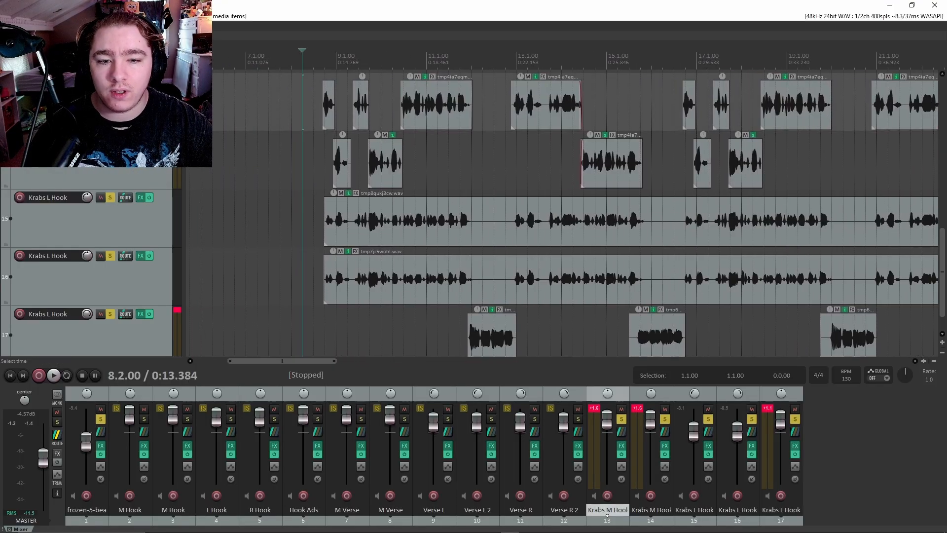
scroll(136, 185, "down", 2)
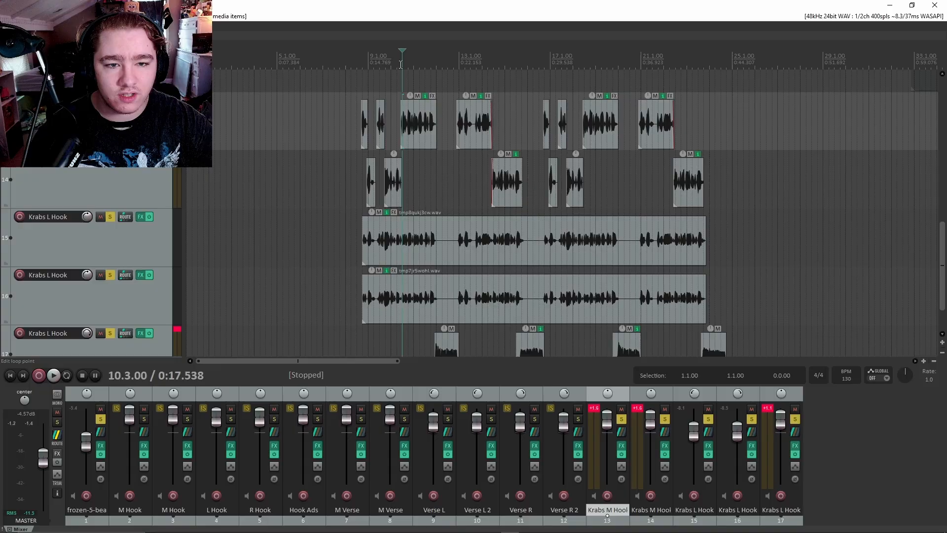
left_click_drag(402, 66, 435, 69)
scroll(592, 117, "up", 3)
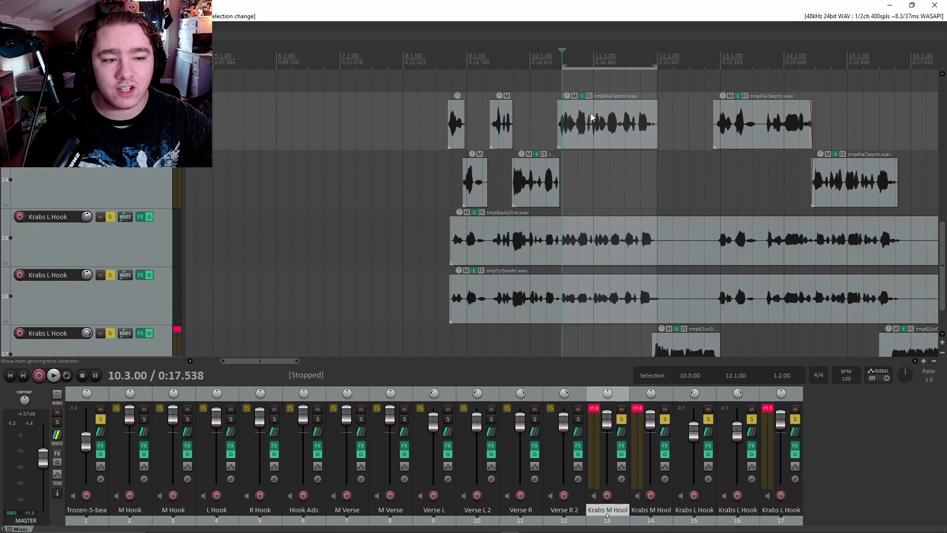
left_click_drag(563, 66, 558, 66)
Unsolo tracks 14, 15, 16 and 17.
left_click(110, 159)
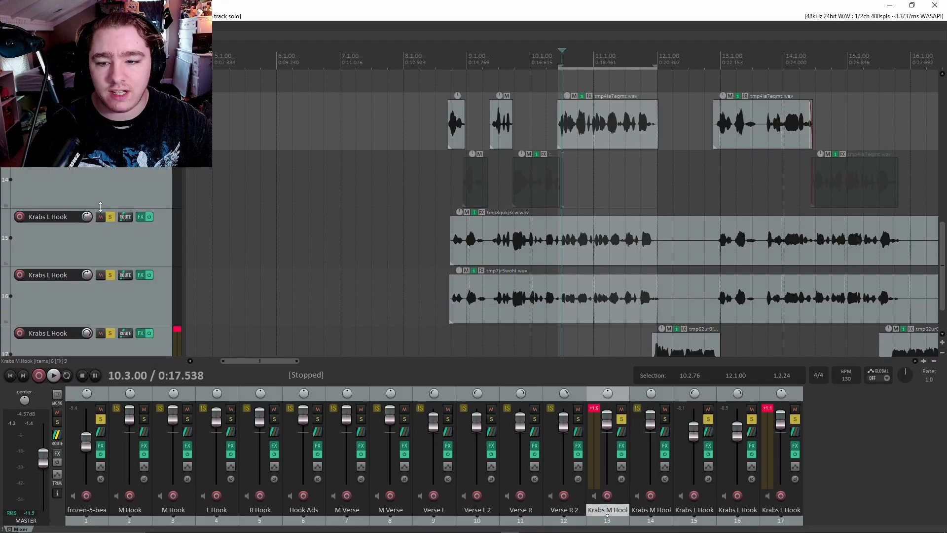
left_click(110, 217)
left_click(111, 275)
left_click(110, 333)
scroll(129, 288, "down", 1)
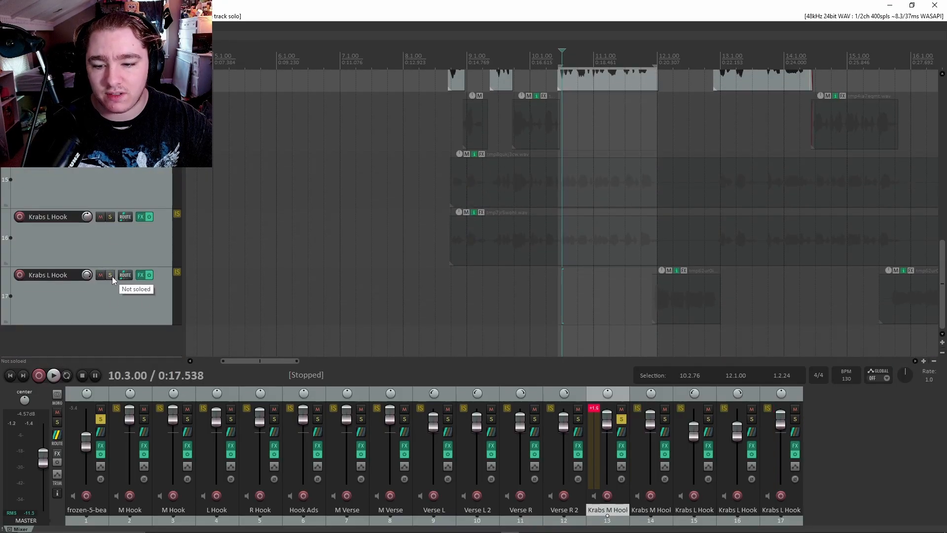
scroll(140, 293, "up", 3)
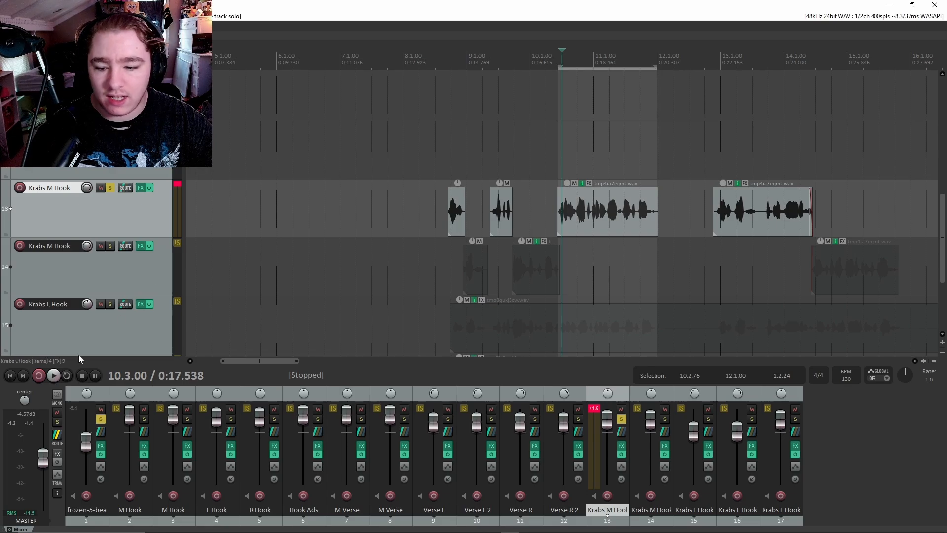
Enable repeat and play the looped Krabs M Hook phrase, then stop.
left_click(67, 375)
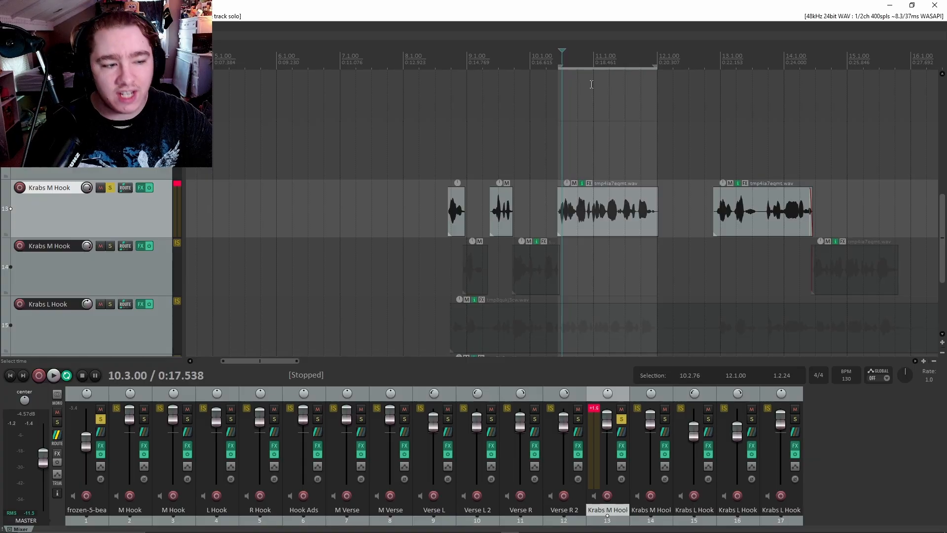
left_click(561, 62)
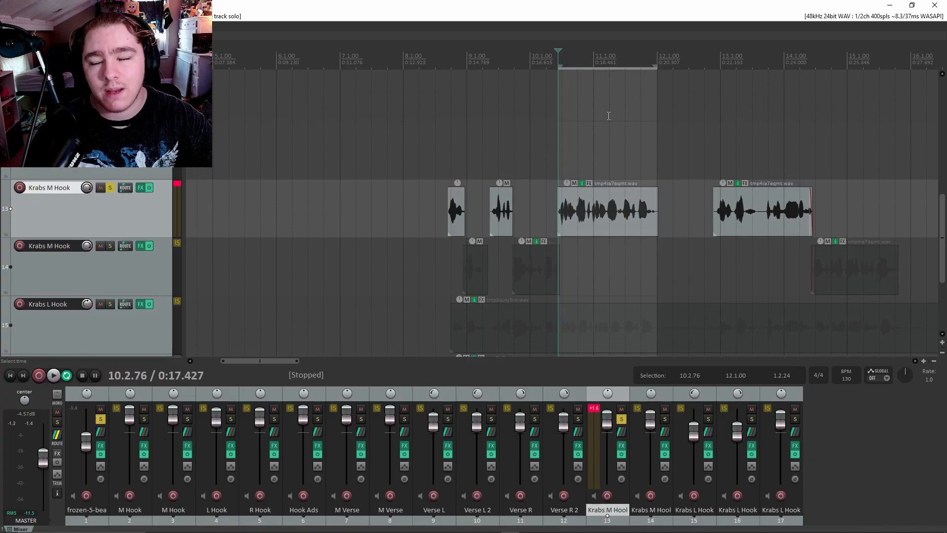
key("space")
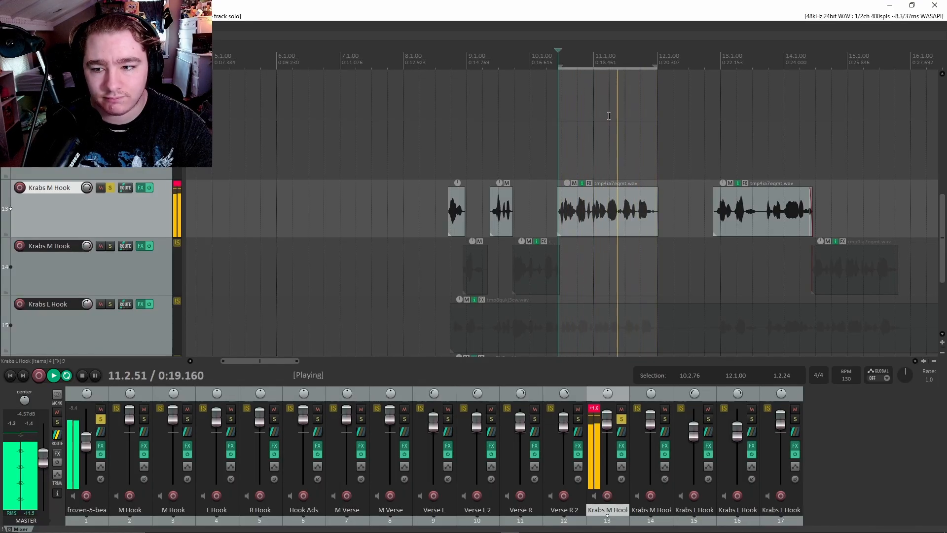
key("space")
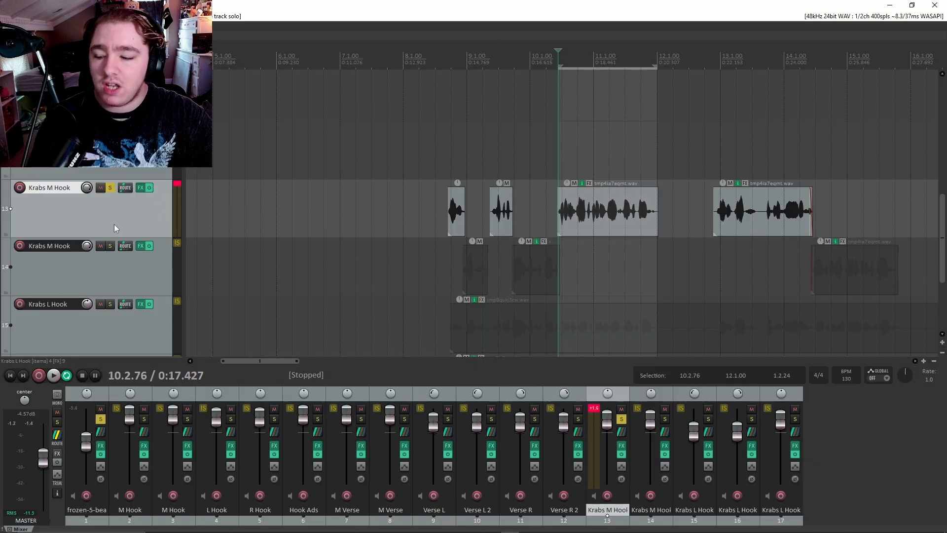
Remove the three Auto-Tune Vocal EQs and SonEQ from Krabs M Hook's FX chain.
left_click(141, 188)
left_click_drag(404, 97, 555, 174)
left_click(509, 223)
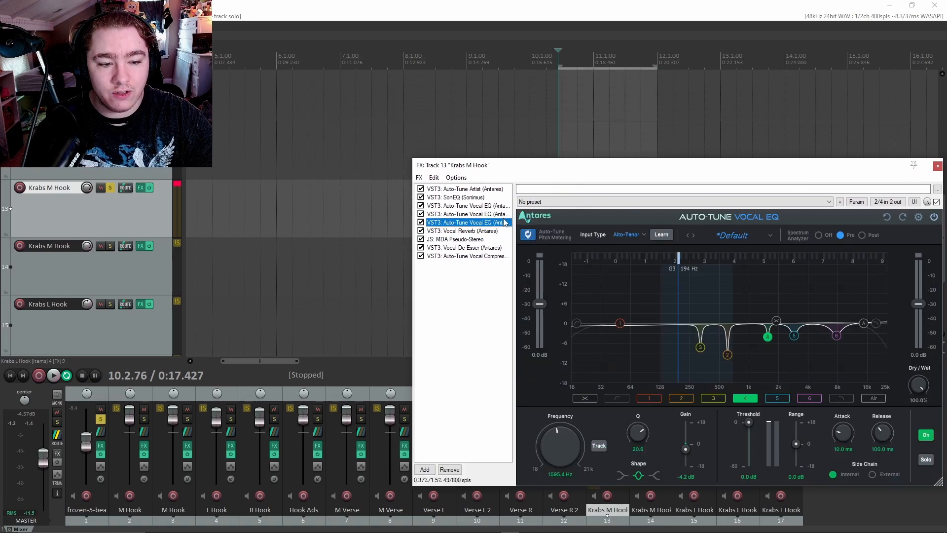
key("Delete")
left_click(468, 215)
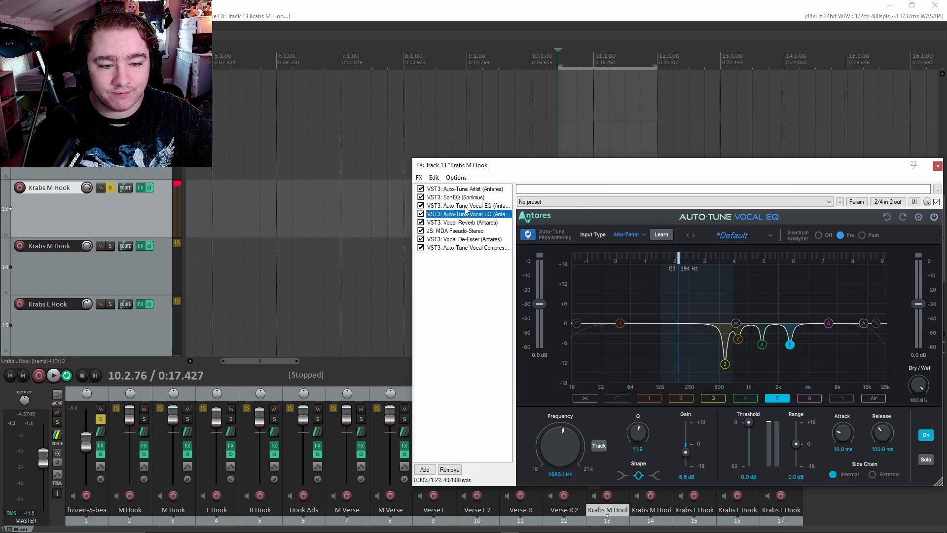
left_click(465, 206)
key("Delete")
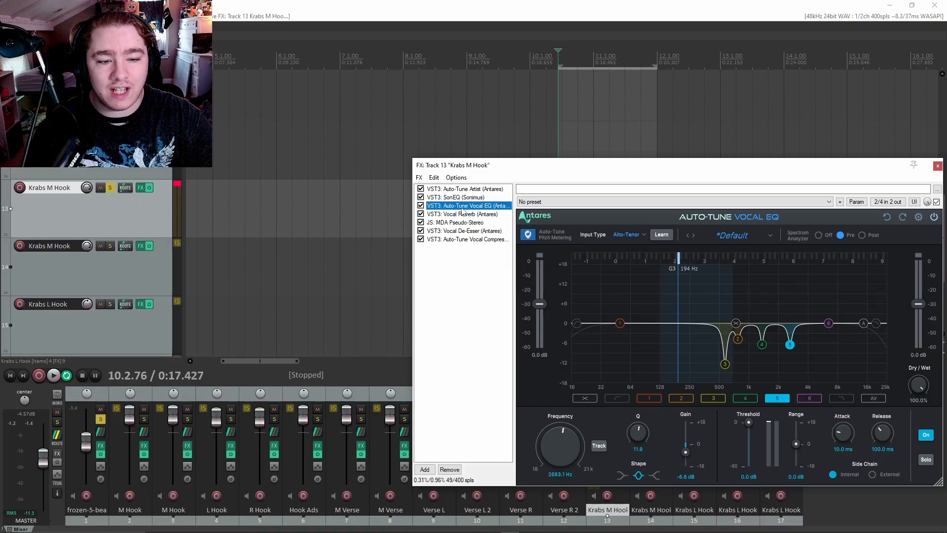
key("Delete")
left_click(461, 198)
key("Delete")
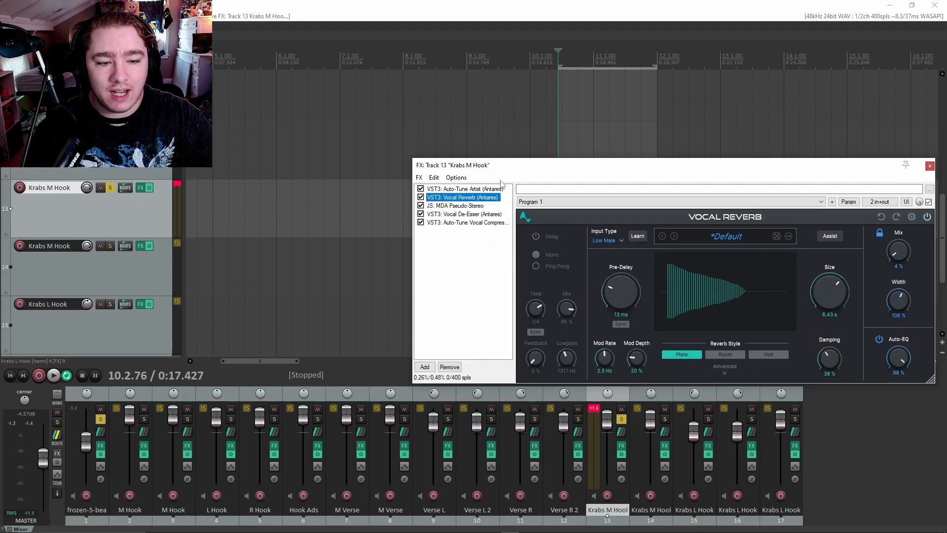
Raise the Krabs M Hook volume to about +4.1 dB while listening.
left_click_drag(510, 168, 0, 150)
left_click(393, 271)
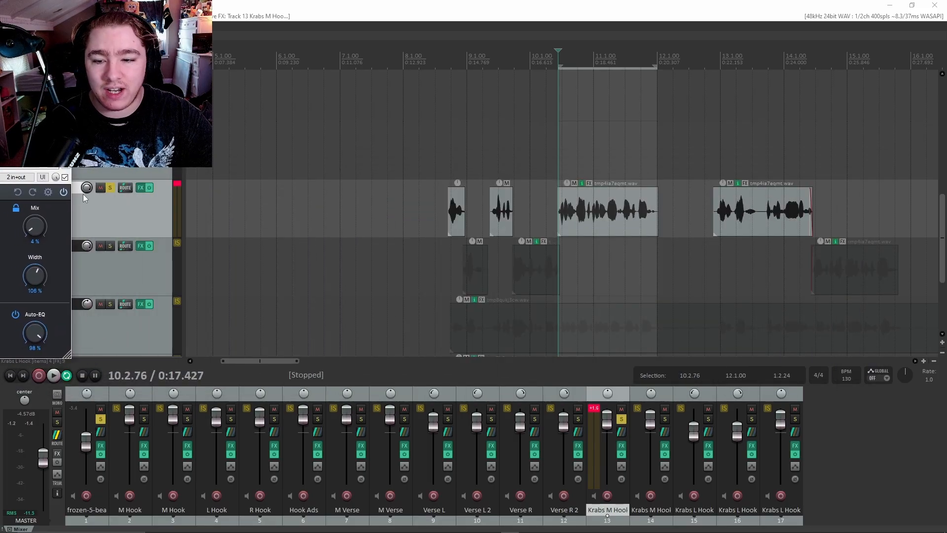
left_click_drag(86, 188, 87, 188)
key("space")
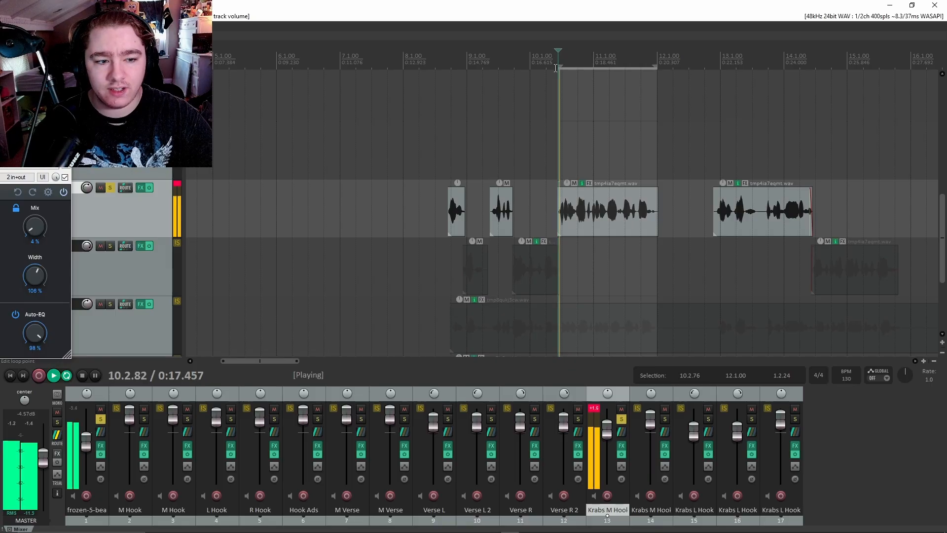
left_click_drag(87, 188, 86, 184)
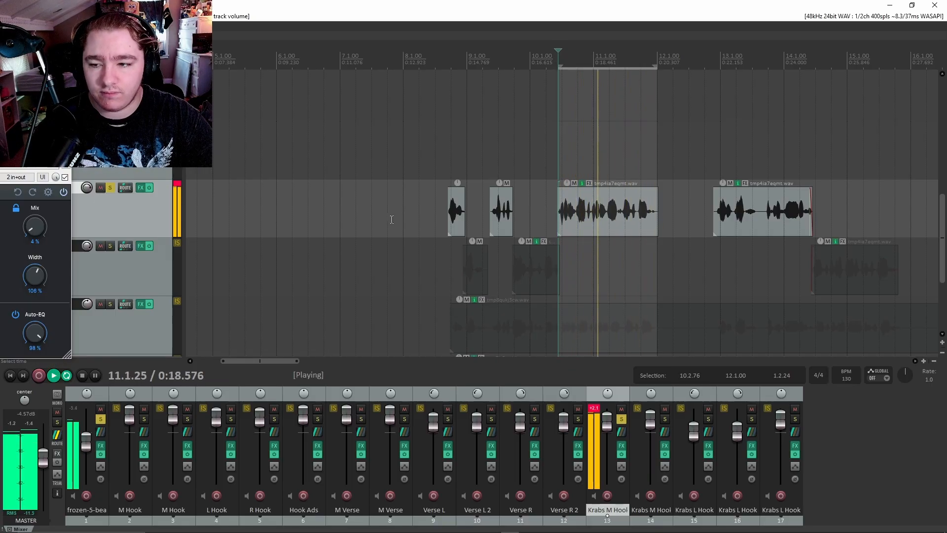
left_click(1, 207)
key("space")
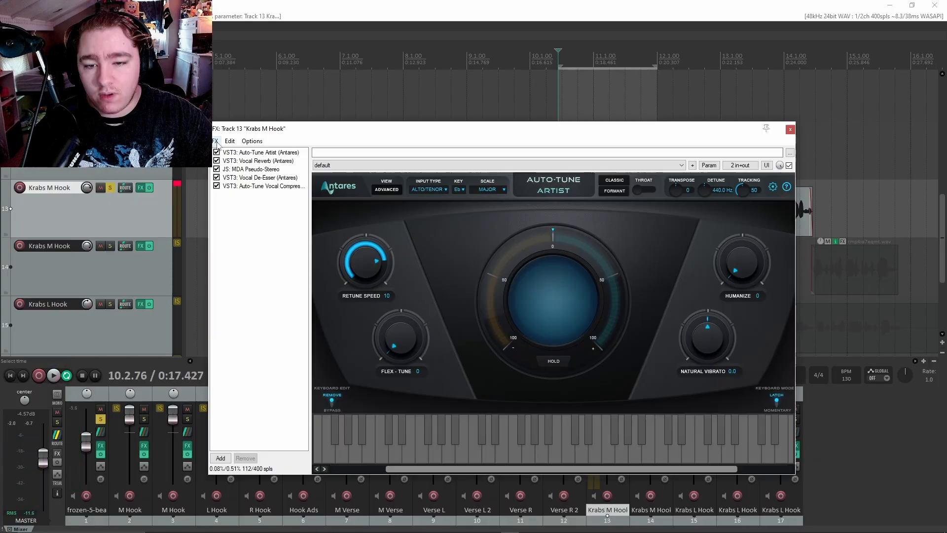
Open the Add FX browser listing all plugins, ready to search by name.
left_click(216, 142)
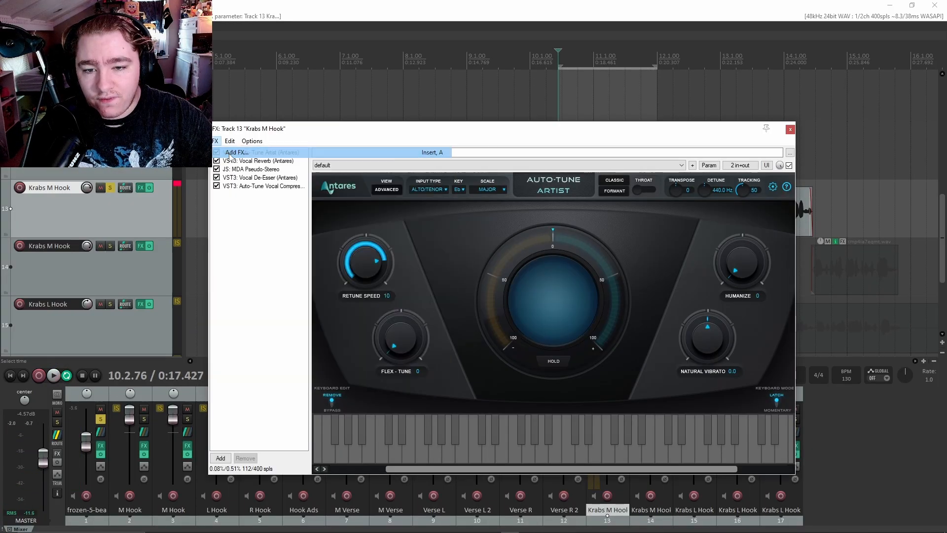
left_click(237, 152)
scroll(488, 217, "up", 5)
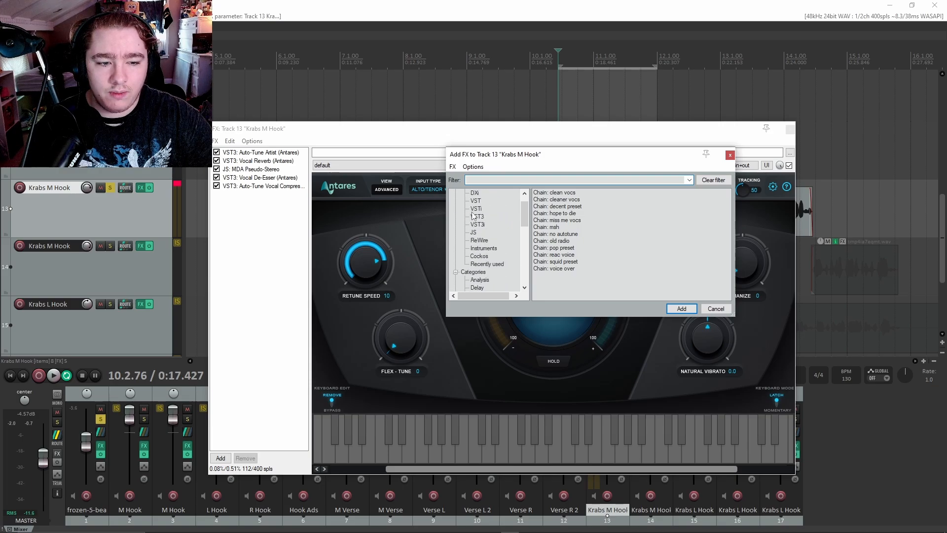
left_click(473, 193)
left_click(487, 180)
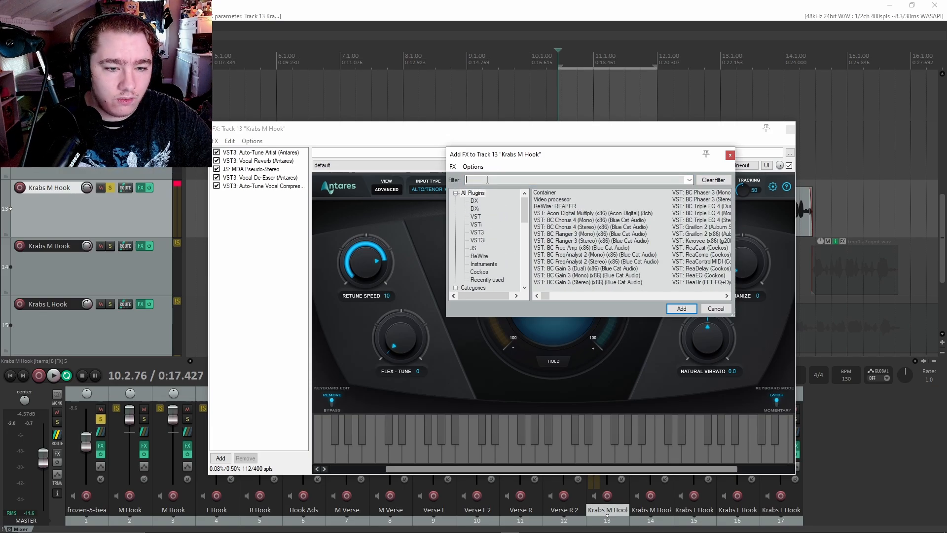
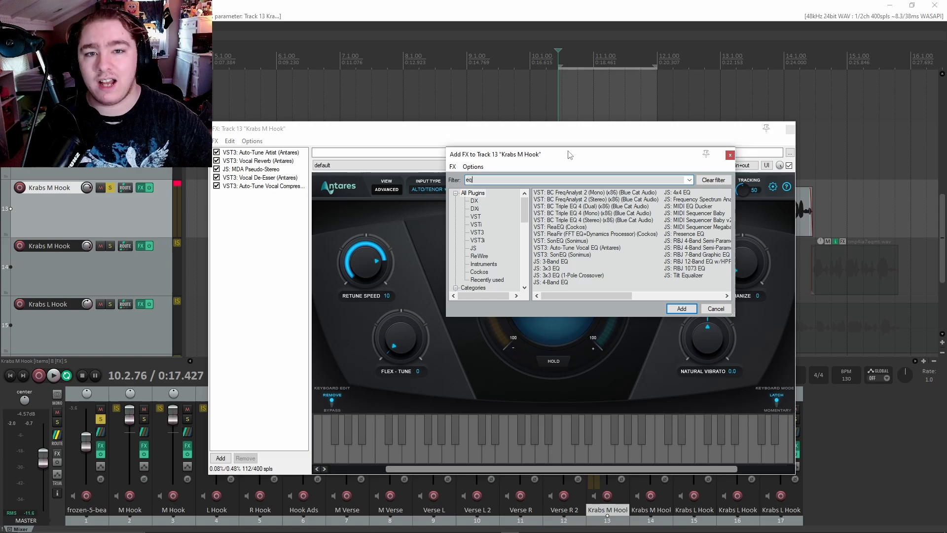
Add Antares Auto-Tune Vocal EQ (VST3) from the 'eq'-filtered list to Krabs M Hook's chain.
left_click(570, 248)
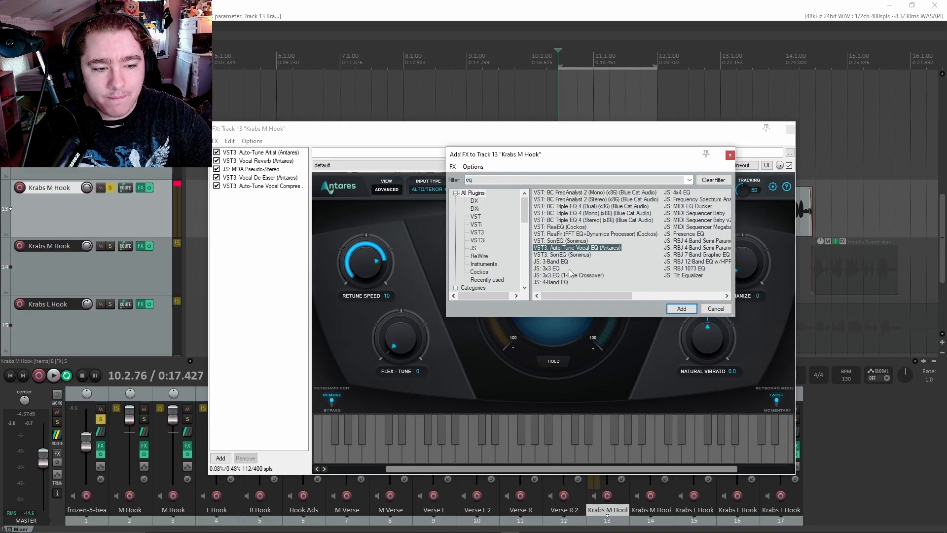
left_click(684, 311)
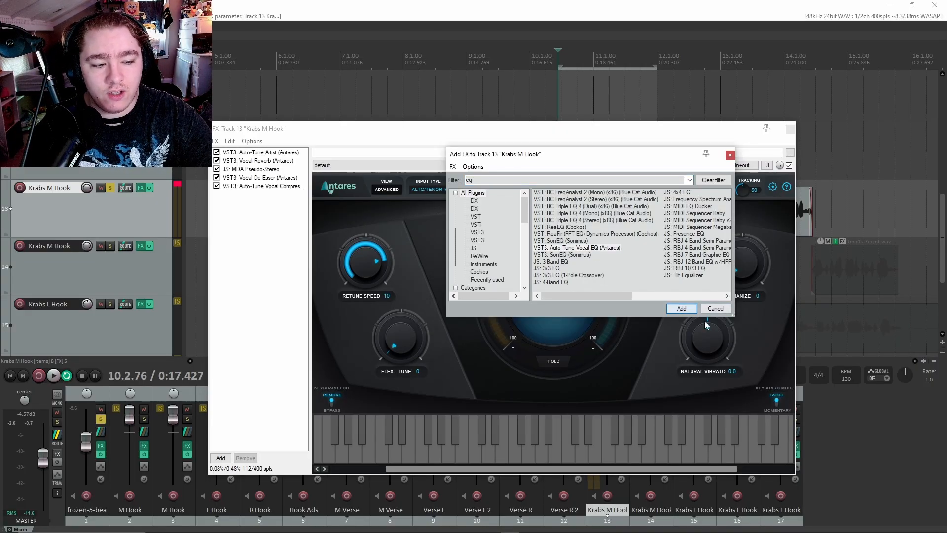
Arrange the EQ and chain windows, then boost band 2 to roughly +10 dB while playing.
left_click_drag(394, 143, 482, 155)
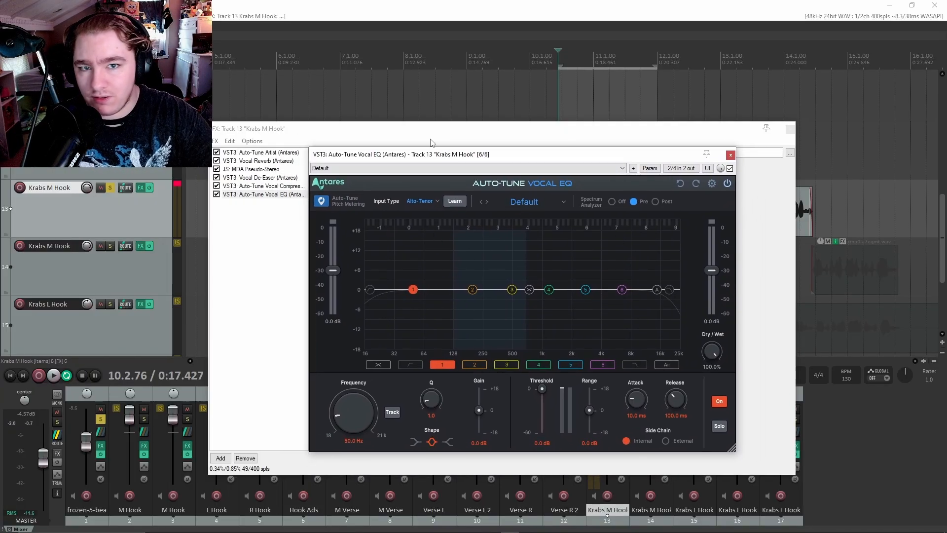
left_click_drag(505, 158, 469, 145)
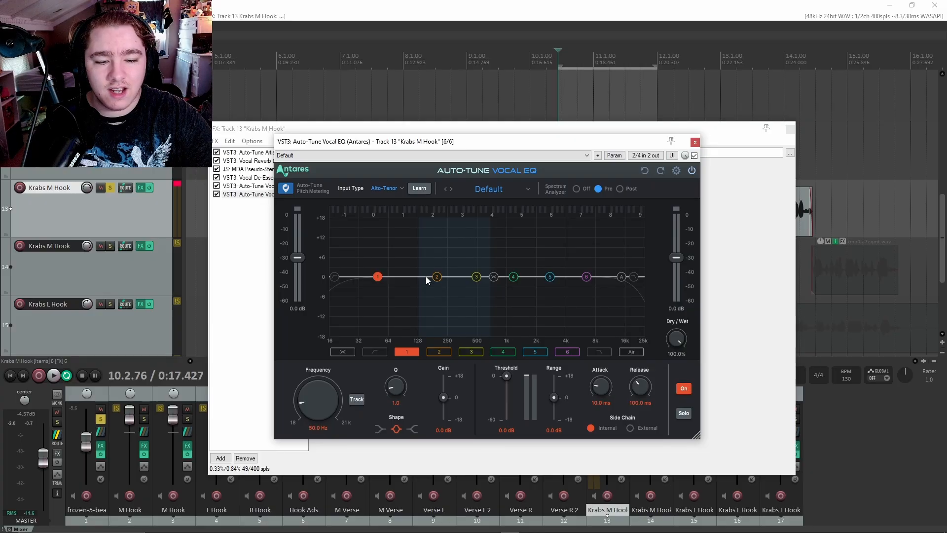
left_click_drag(494, 146, 538, 203)
left_click_drag(724, 129, 682, 137)
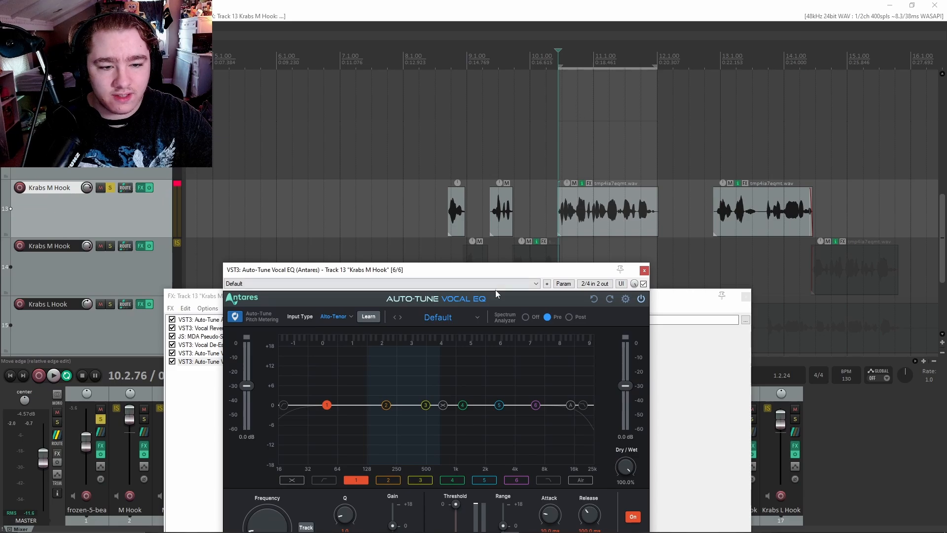
key("space")
left_click(387, 405)
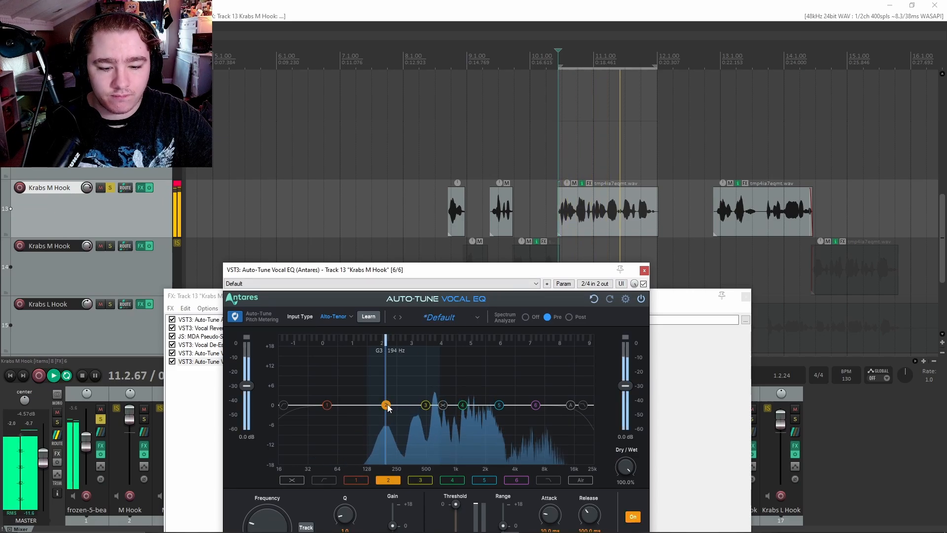
key("space")
left_click_drag(389, 406, 394, 358)
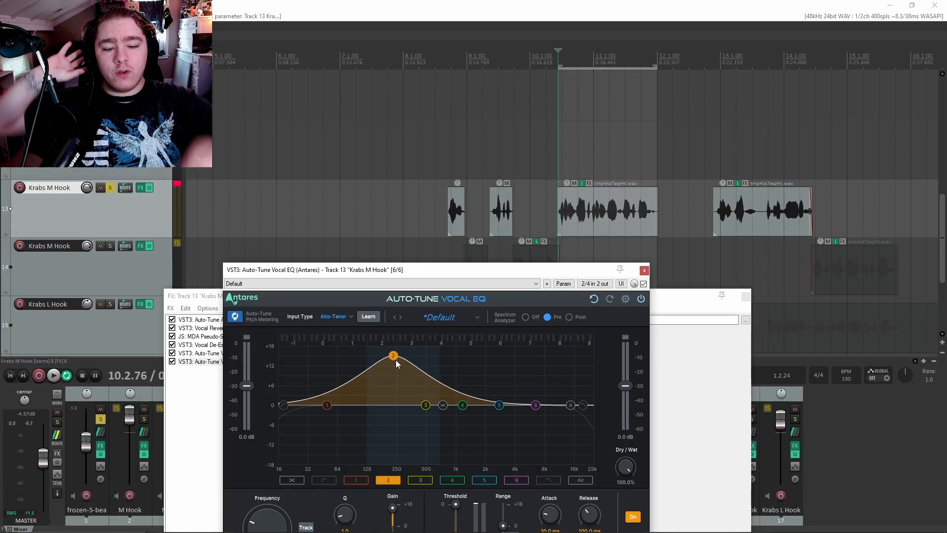
mouse_move(393, 356)
left_mouse_down()
mouse_move(413, 363)
mouse_move(387, 368)
mouse_move(403, 374)
mouse_move(402, 396)
mouse_move(384, 370)
left_mouse_up()
Refine the band 2 boost to about +15 dB near 219 Hz.
left_click(427, 405)
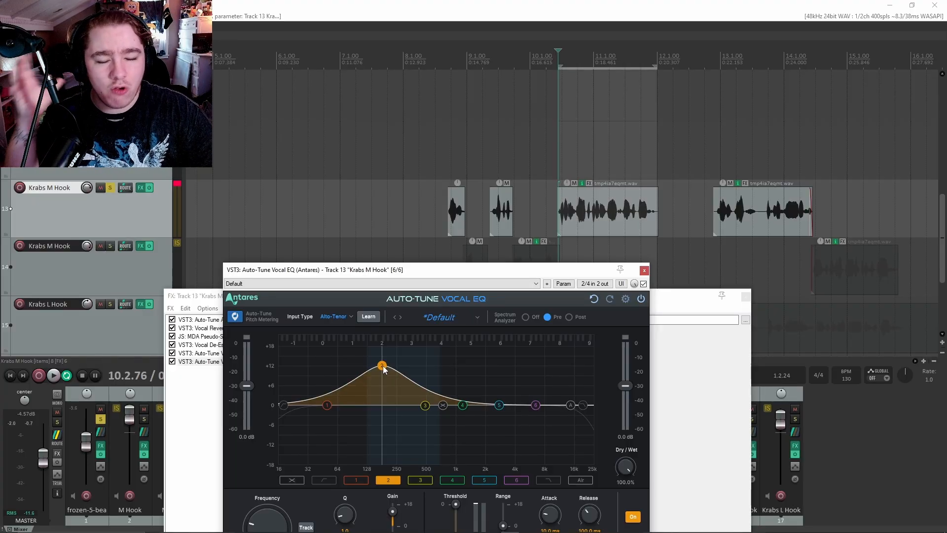
left_click_drag(385, 370, 386, 380)
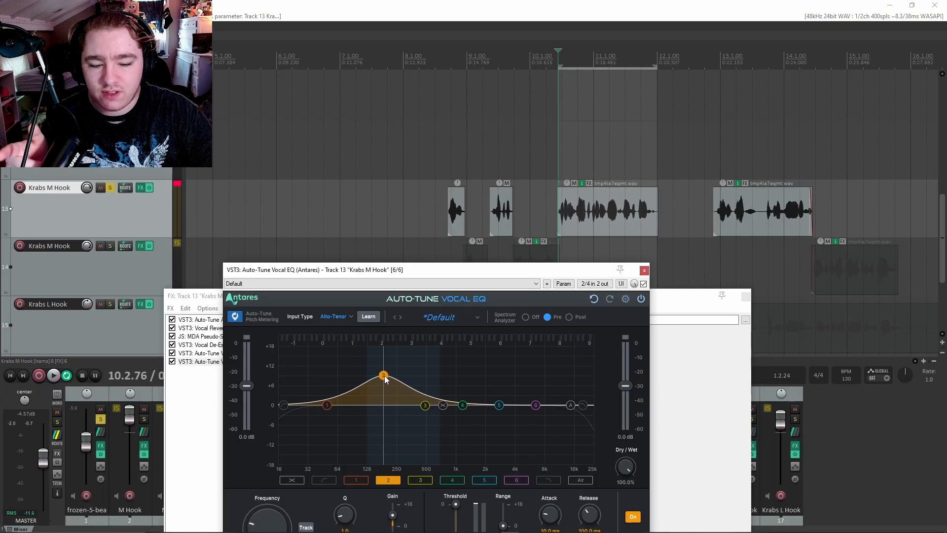
left_click_drag(413, 269, 379, 218)
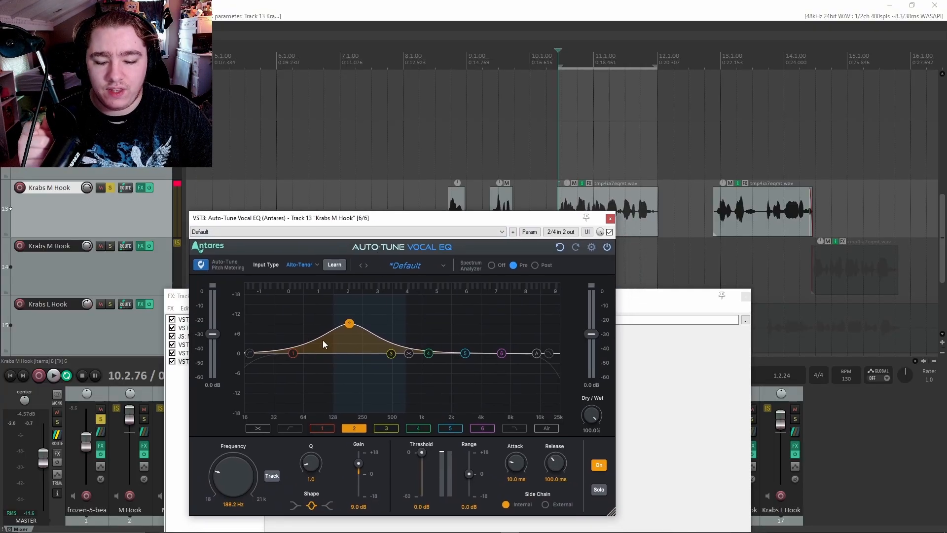
left_click_drag(350, 325, 355, 303)
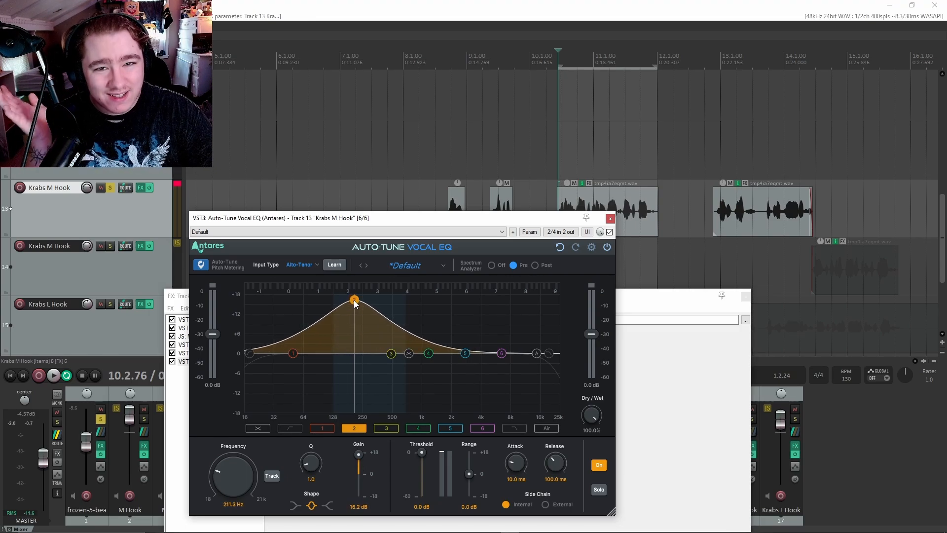
left_click_drag(355, 303, 357, 304)
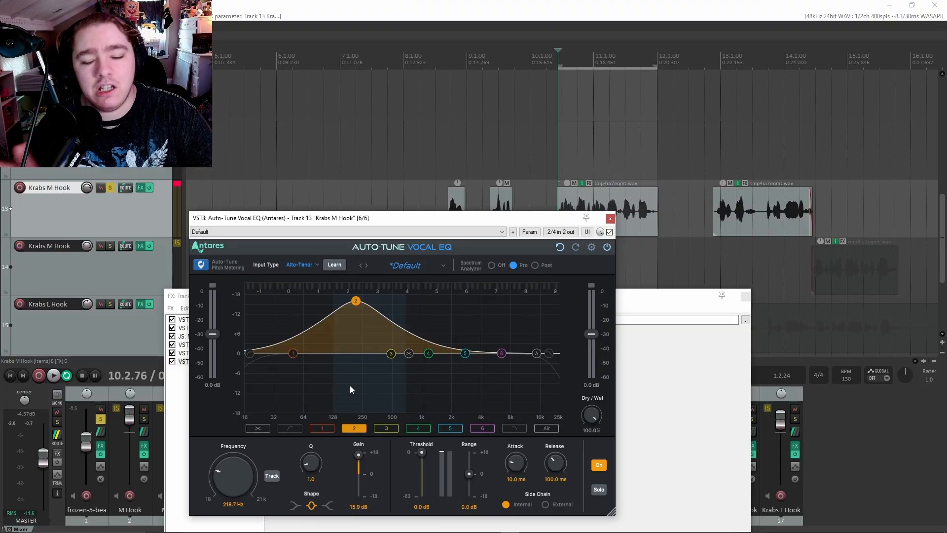
left_click_drag(390, 226, 417, 291)
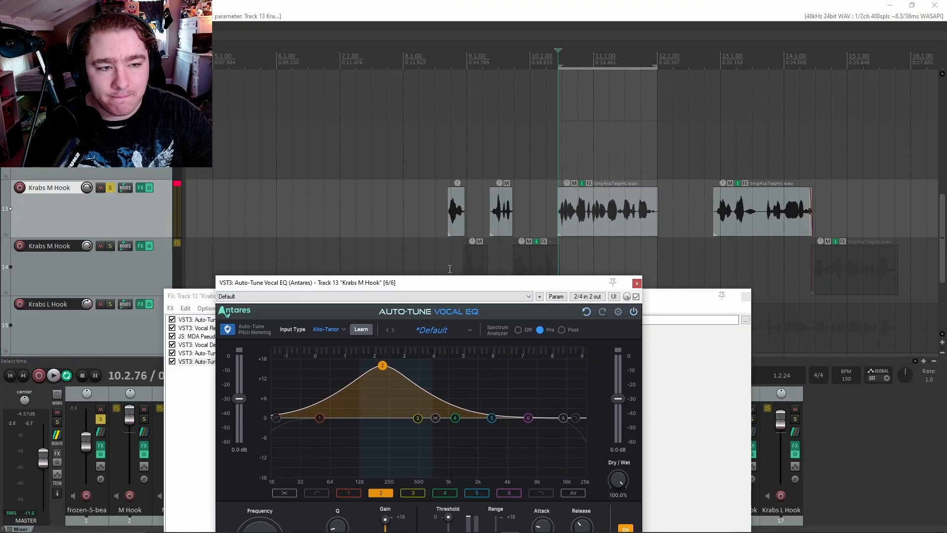
Narrow band 2 with a higher Q and pull it into a deep cut near 195 Hz.
key("space")
left_click_drag(382, 365, 381, 354)
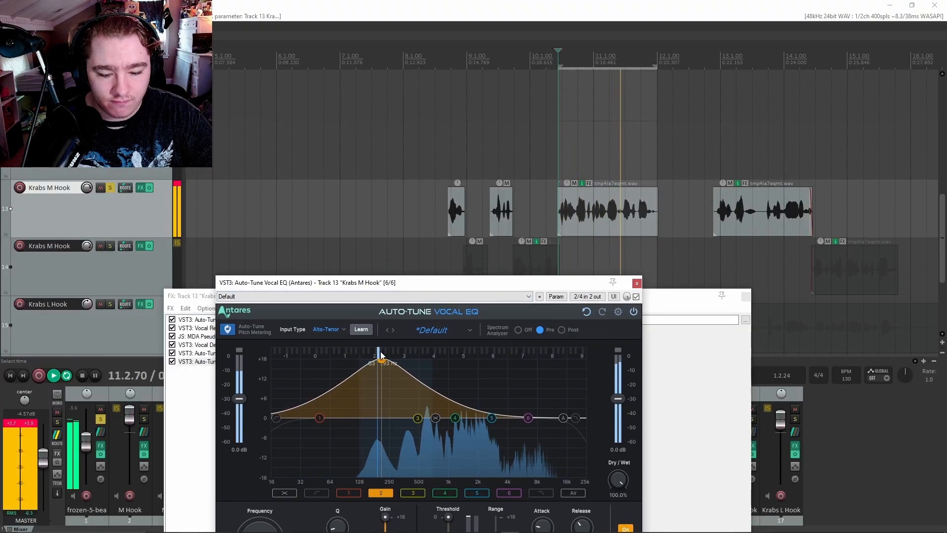
left_click_drag(389, 283, 389, 239)
left_click_drag(341, 486, 343, 459)
left_click_drag(380, 316, 378, 291)
left_click_drag(384, 474, 385, 513)
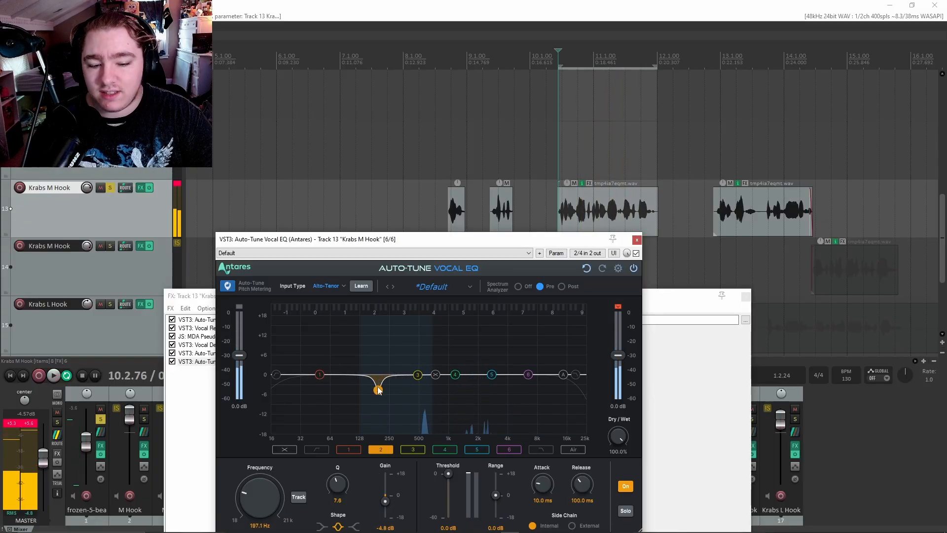
left_click_drag(379, 391, 378, 385)
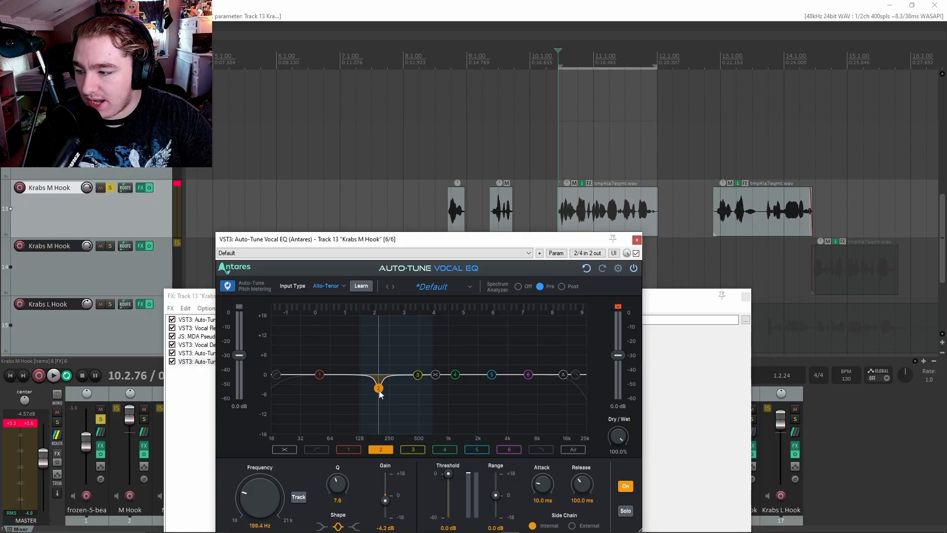
left_click_drag(379, 388, 378, 431)
Ease band 2 to about -4.6 dB at Q 4.9, set Harmonic 1.0, and re-center it near 195 Hz.
key("space")
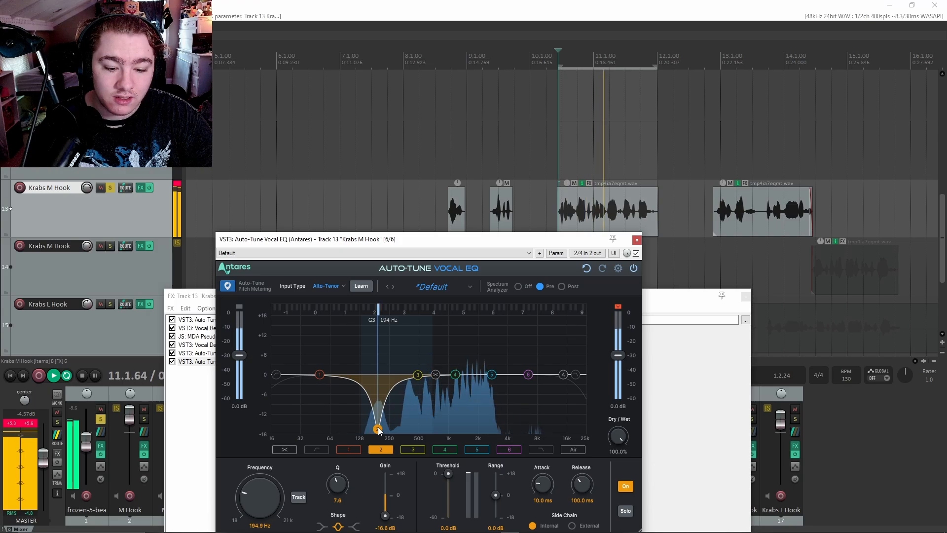
key("space")
left_click_drag(378, 429, 378, 394)
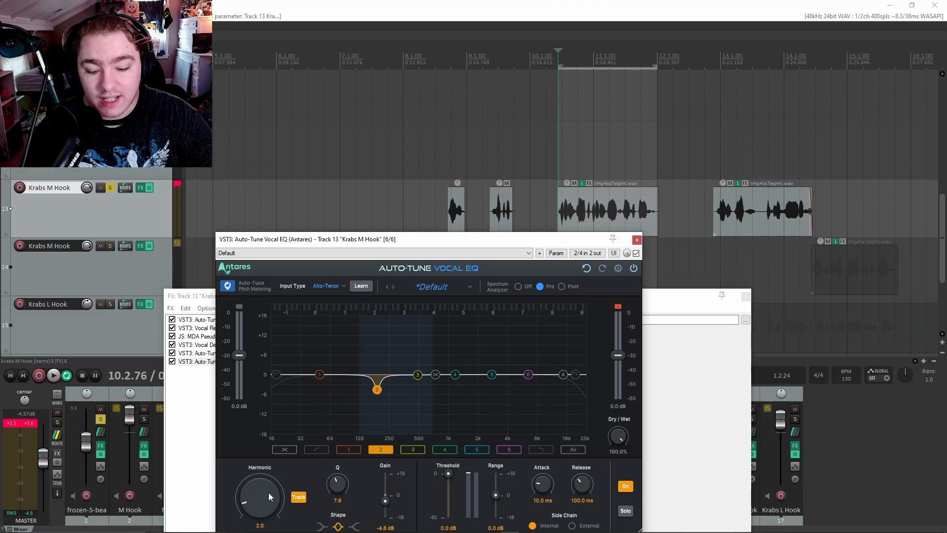
key("space")
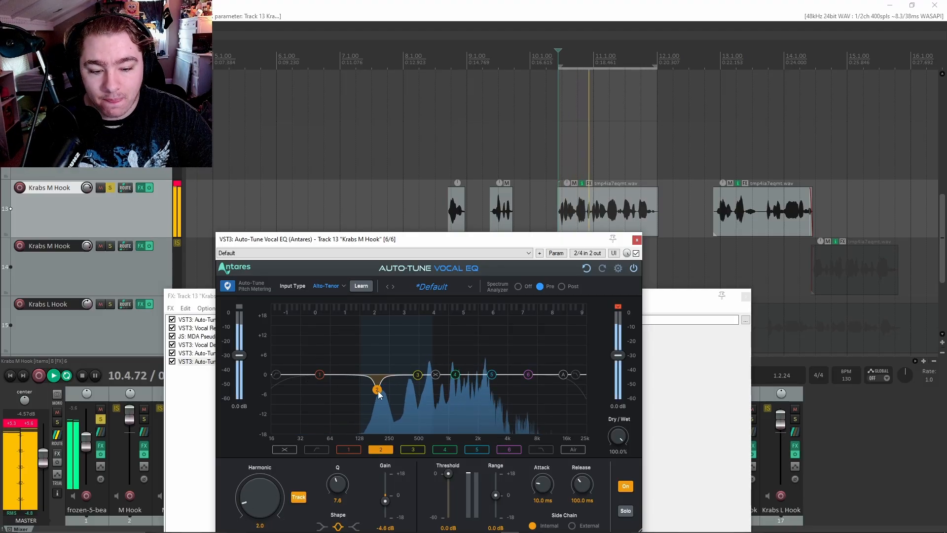
left_click_drag(377, 391, 407, 390)
key("space")
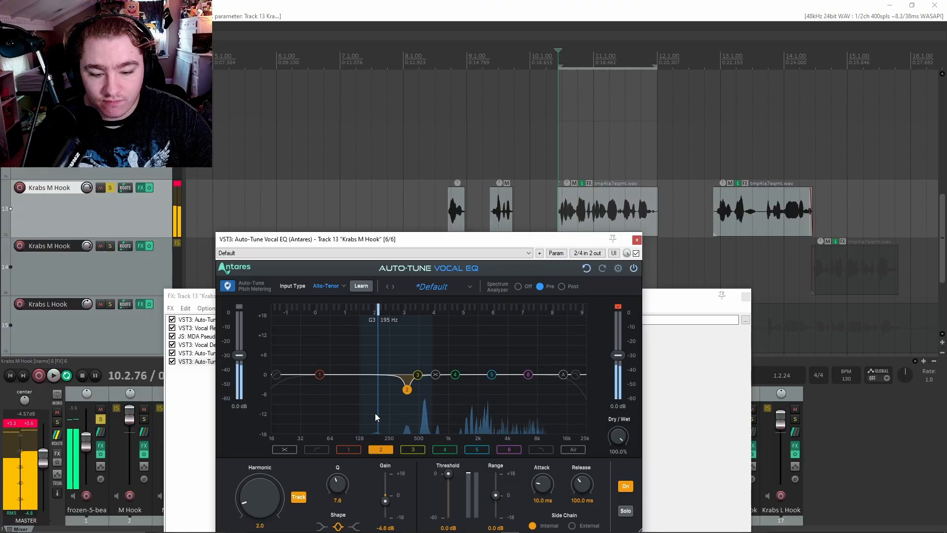
left_click_drag(267, 493, 268, 502)
key("space")
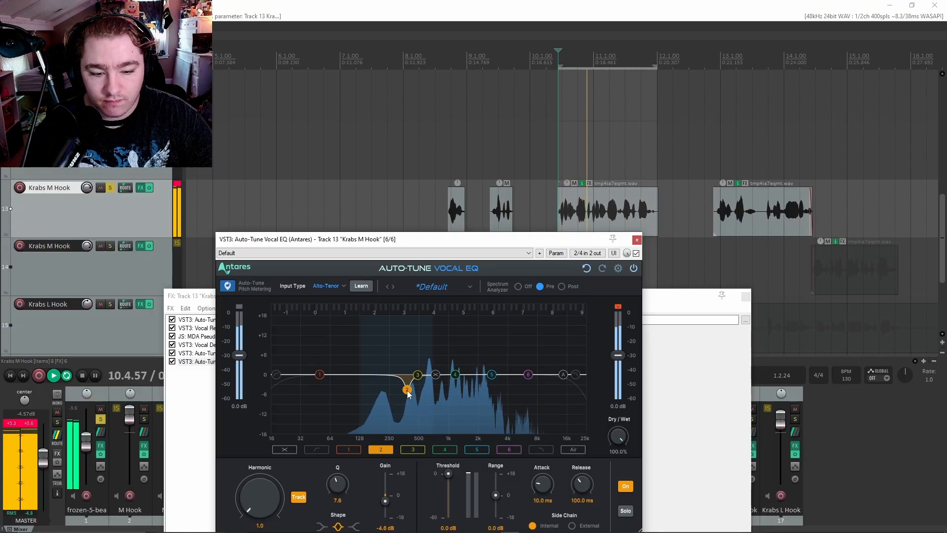
left_click_drag(409, 398, 380, 398)
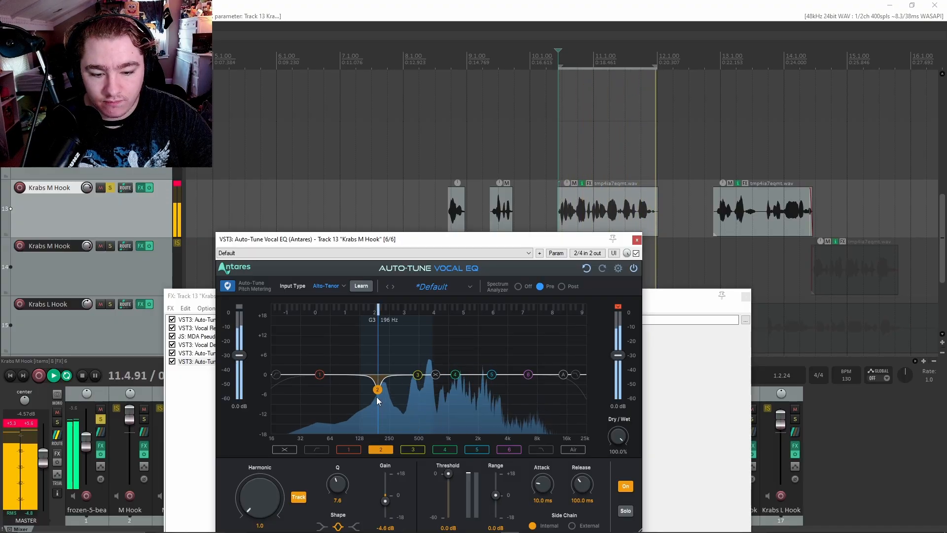
scroll(340, 486, "down", 3)
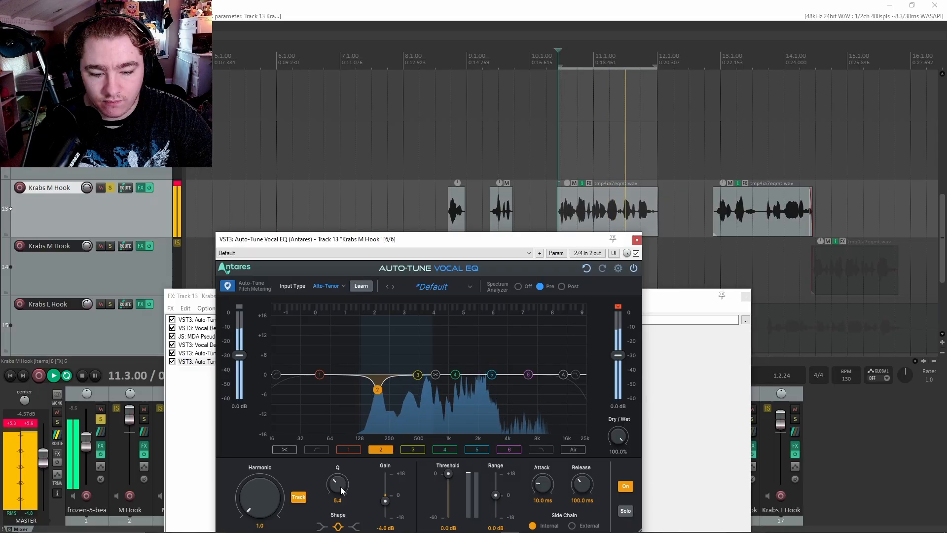
key("space")
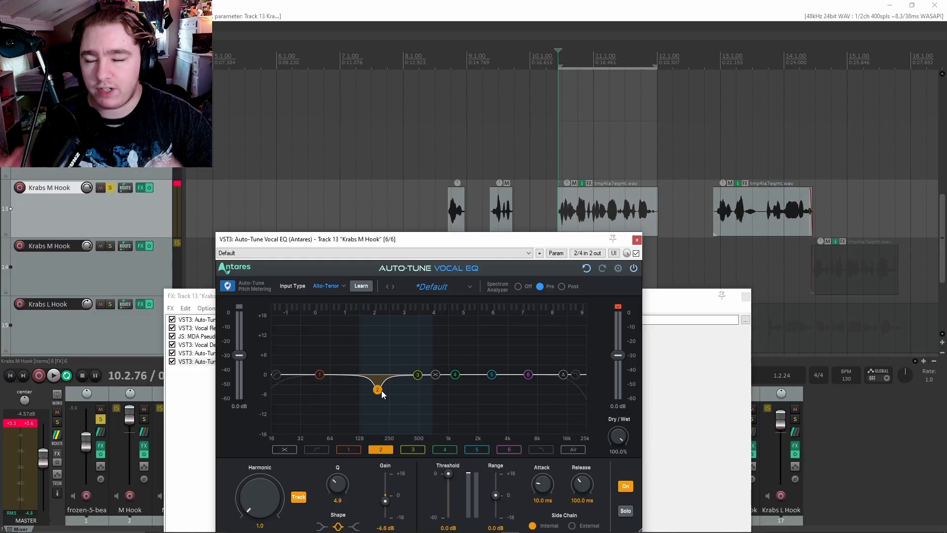
left_click_drag(399, 240, 404, 199)
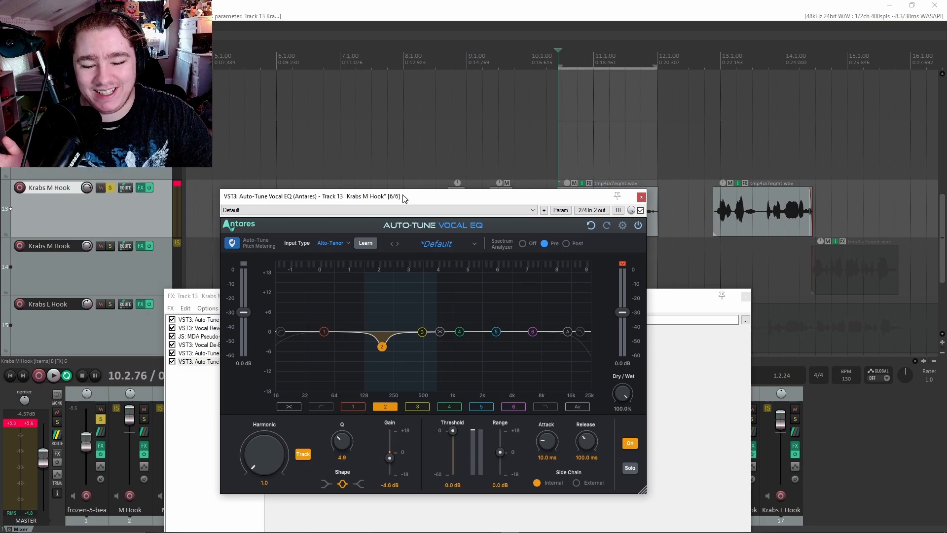
Add narrow cuts on bands 3–6 with a -3.3 dB high band, comparing the Vocal EQ against bypass.
left_click(422, 333)
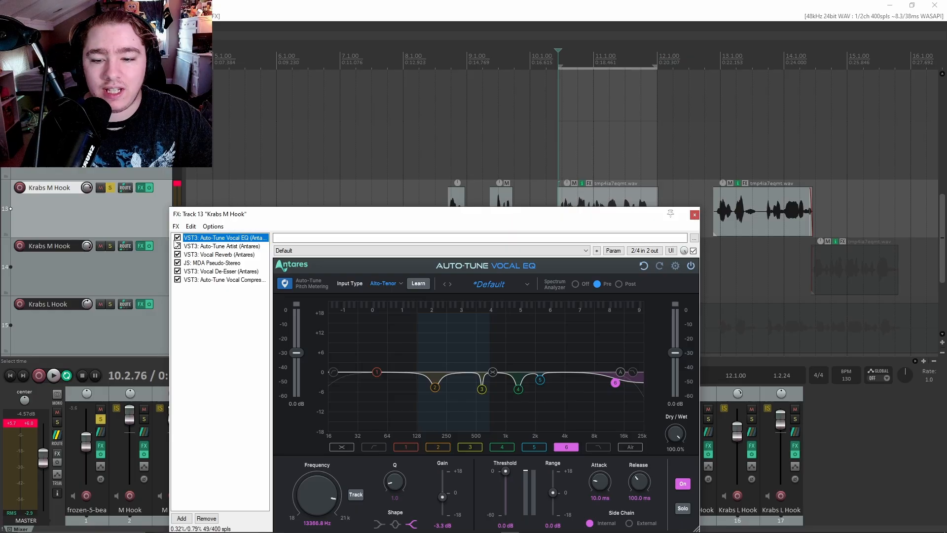
key("space")
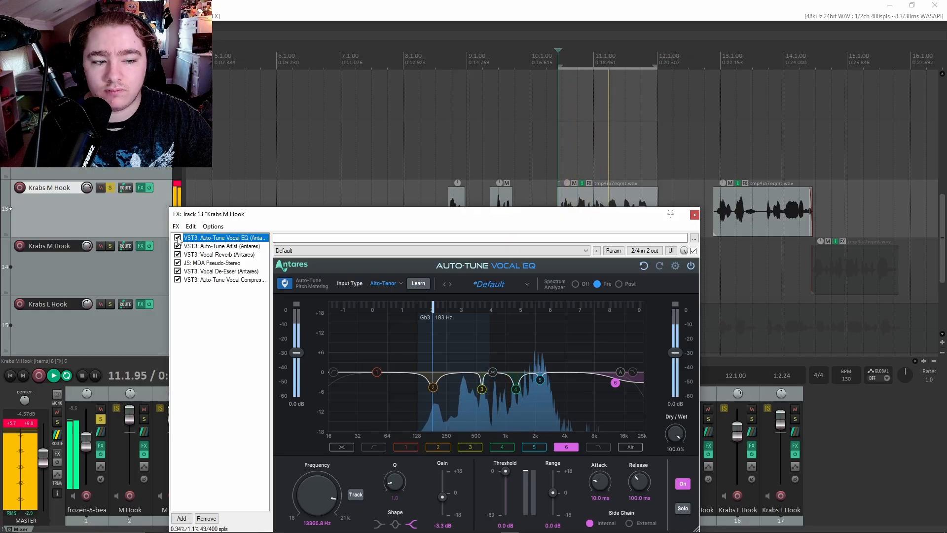
key("space")
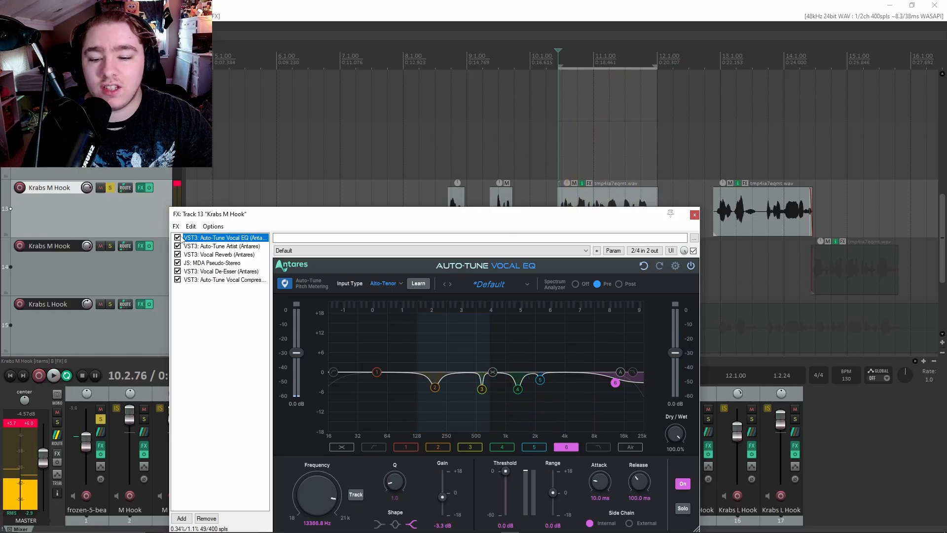
key("space")
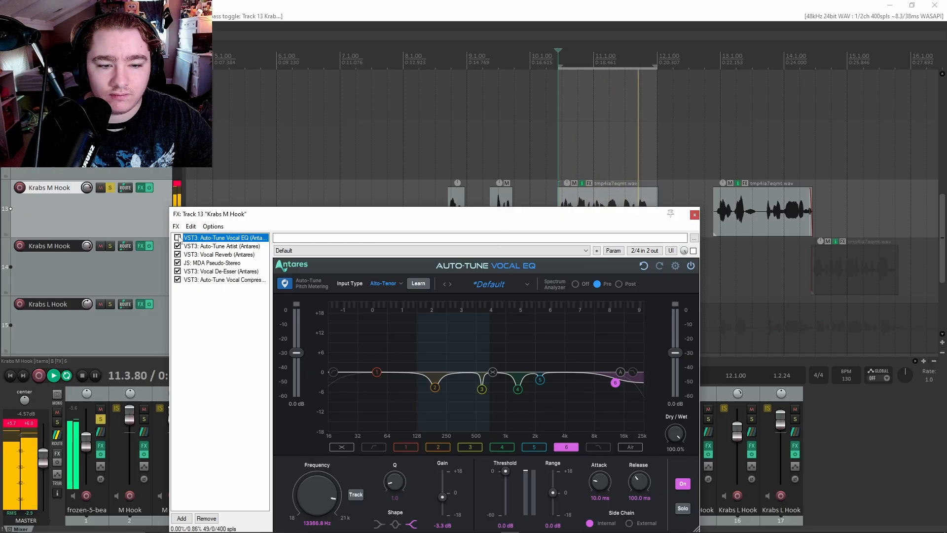
left_click(177, 238)
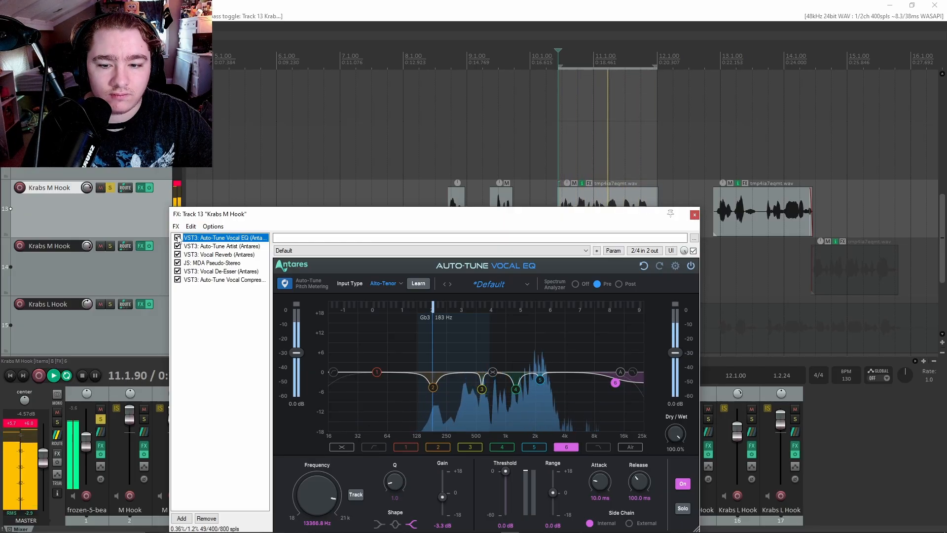
key("space")
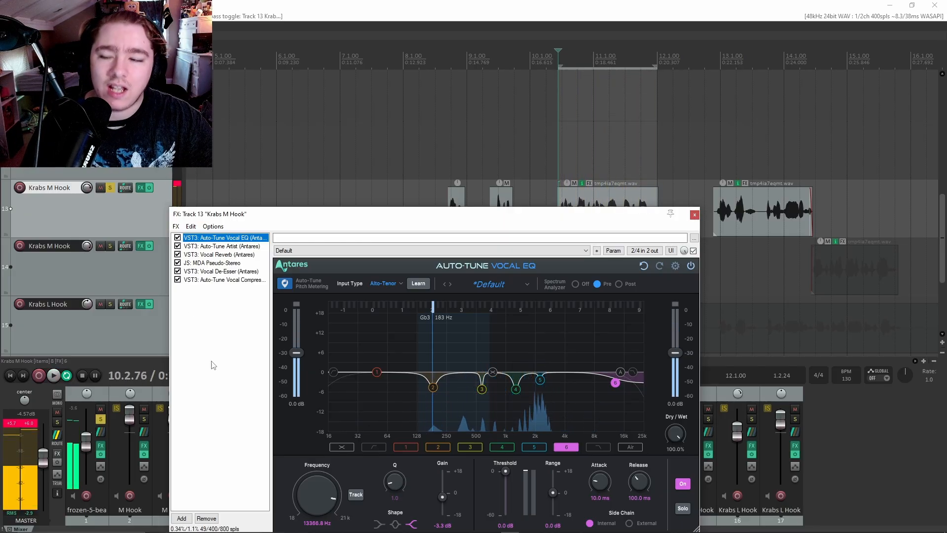
left_click(176, 226)
Add SonEQ to the Krabs M Hook chain and arrange its window beside the chain.
left_click(246, 238)
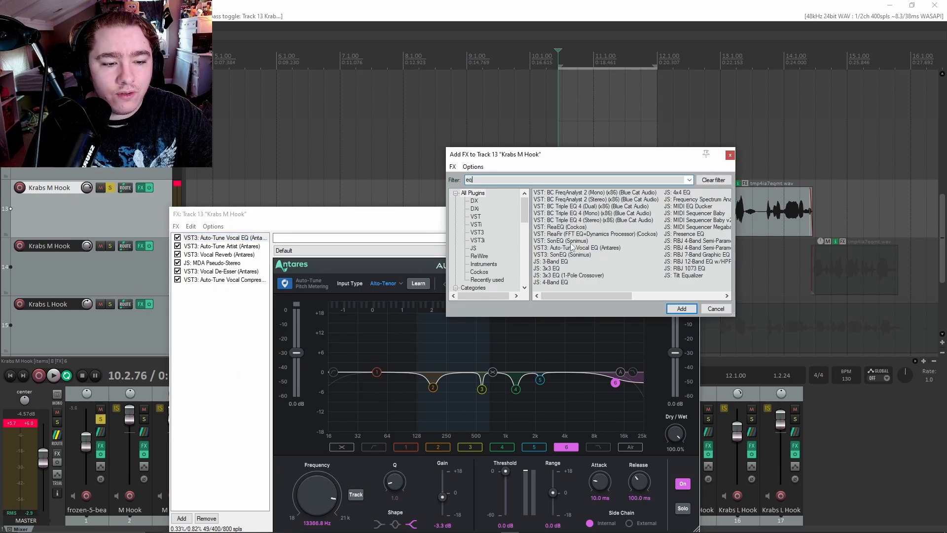
left_click(681, 308)
left_click_drag(332, 238, 335, 281)
left_click_drag(619, 216, 578, 292)
left_click(534, 281)
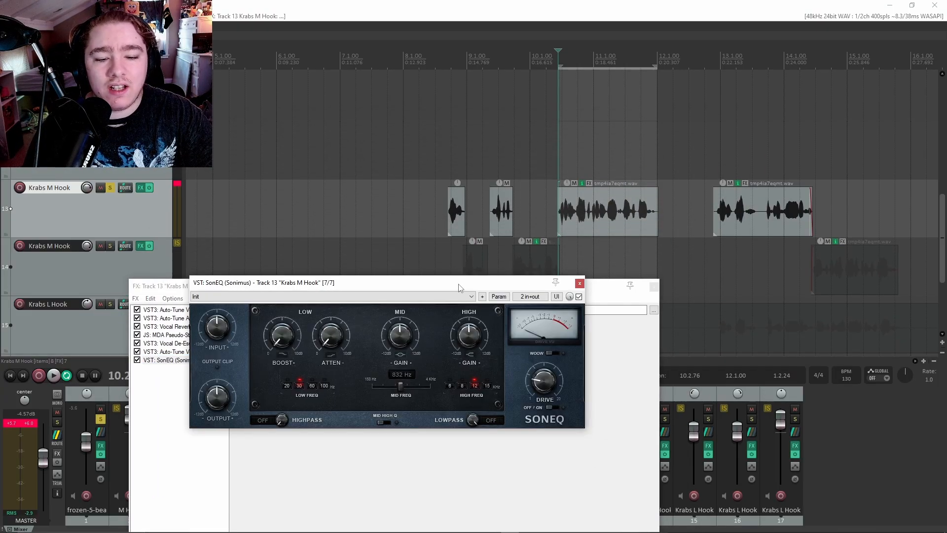
left_click_drag(459, 286, 410, 252)
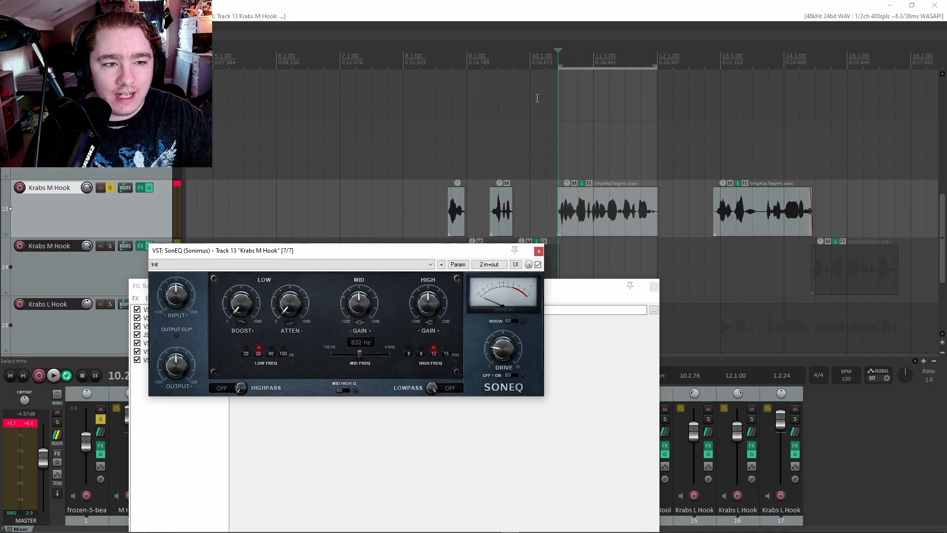
Play the hook and boost SonEQ's highs, set the low band to 60 Hz, and enable the highpass.
left_click(562, 59)
key("space")
left_click_drag(428, 305, 439, 280)
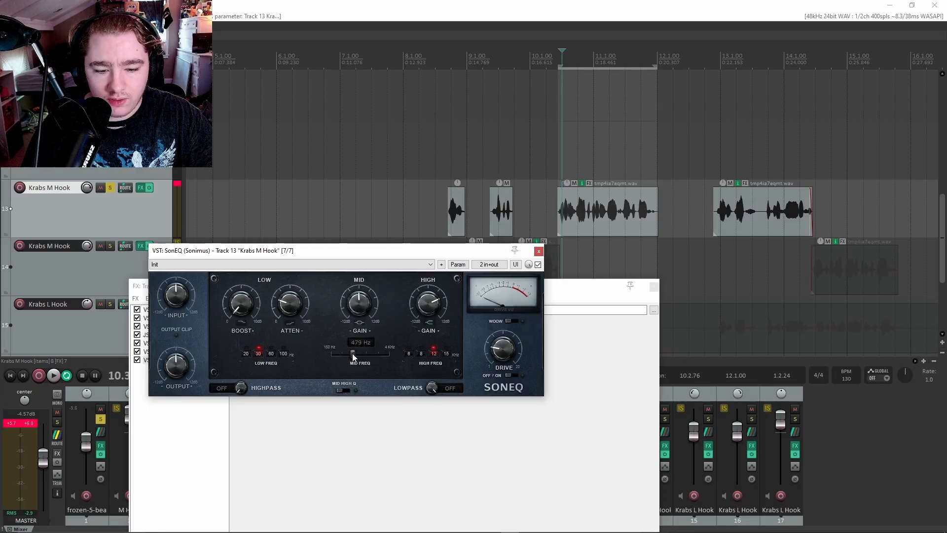
left_click(271, 353)
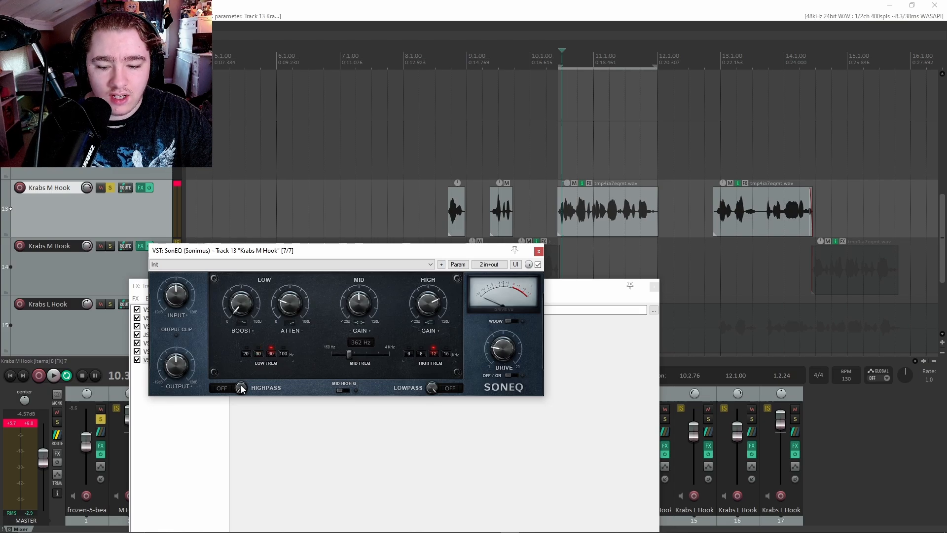
left_click_drag(241, 389, 245, 373)
key("space")
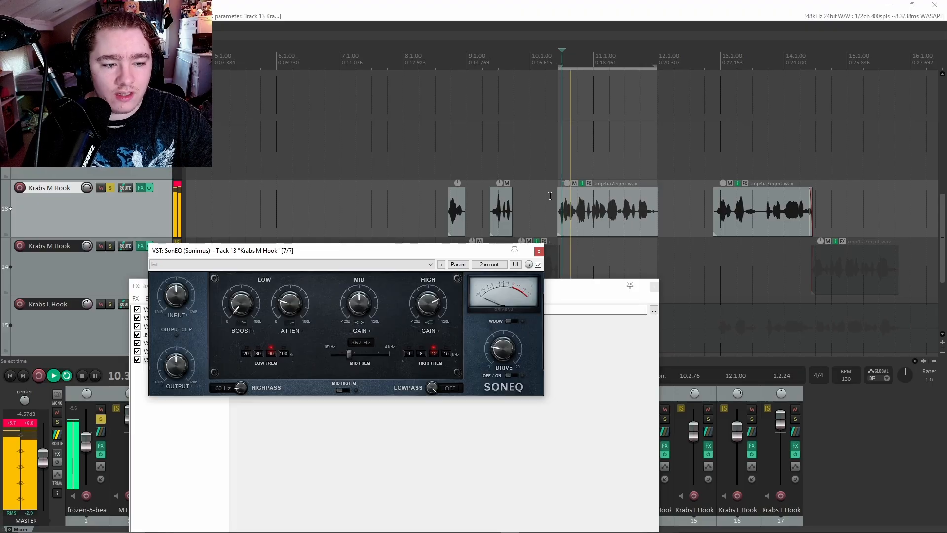
left_click_drag(87, 188, 86, 187)
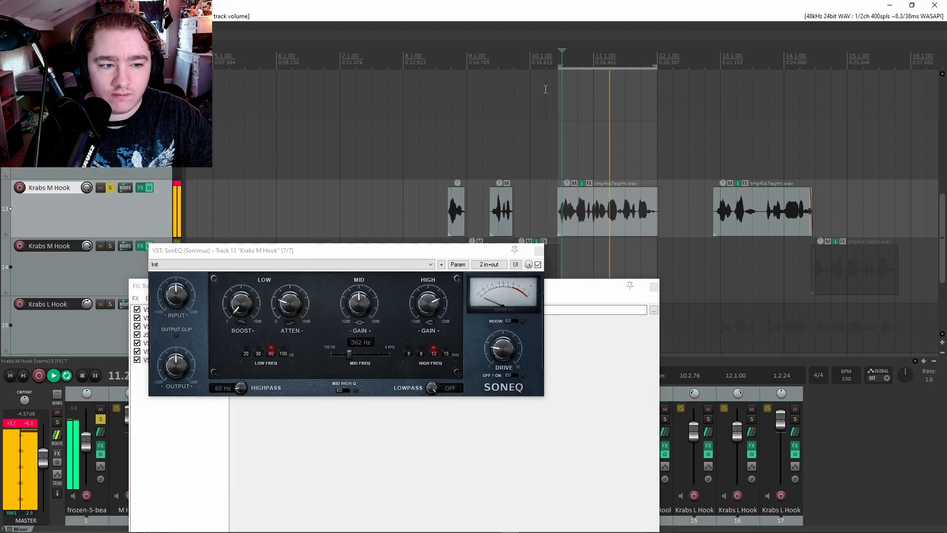
Cut SonEQ's mid band near 362 Hz, enable the 19.9 kHz lowpass, and lower the highpass to about 37 Hz.
left_click_drag(359, 303, 344, 336)
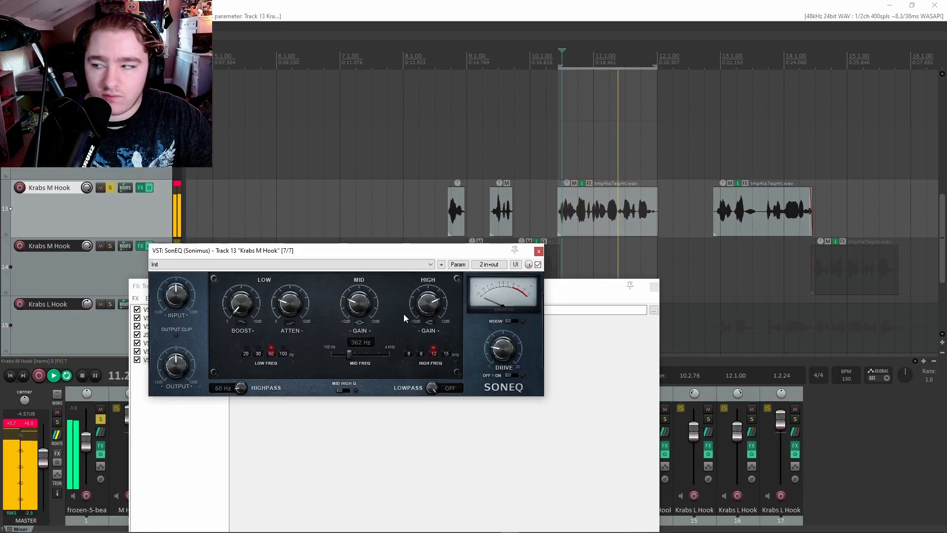
key("space")
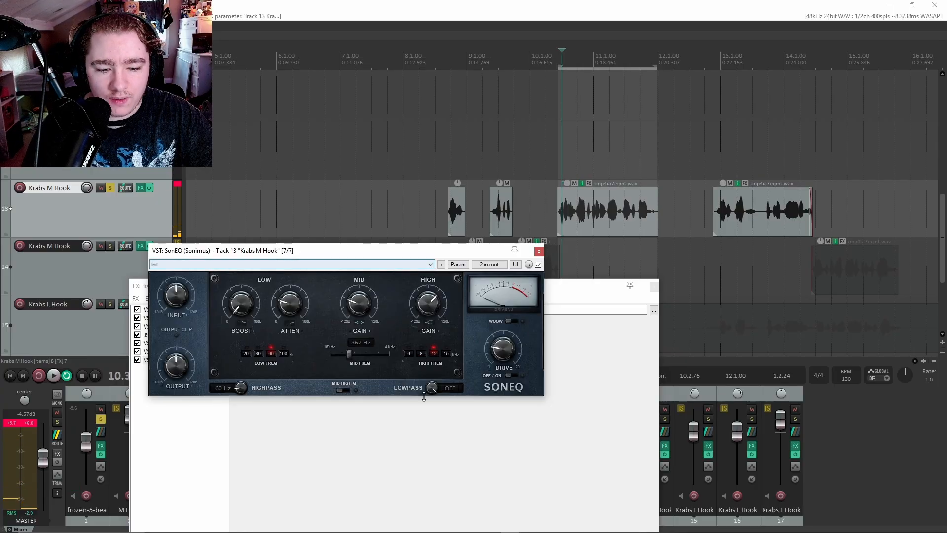
left_click_drag(431, 388, 432, 398)
left_click_drag(384, 252, 416, 328)
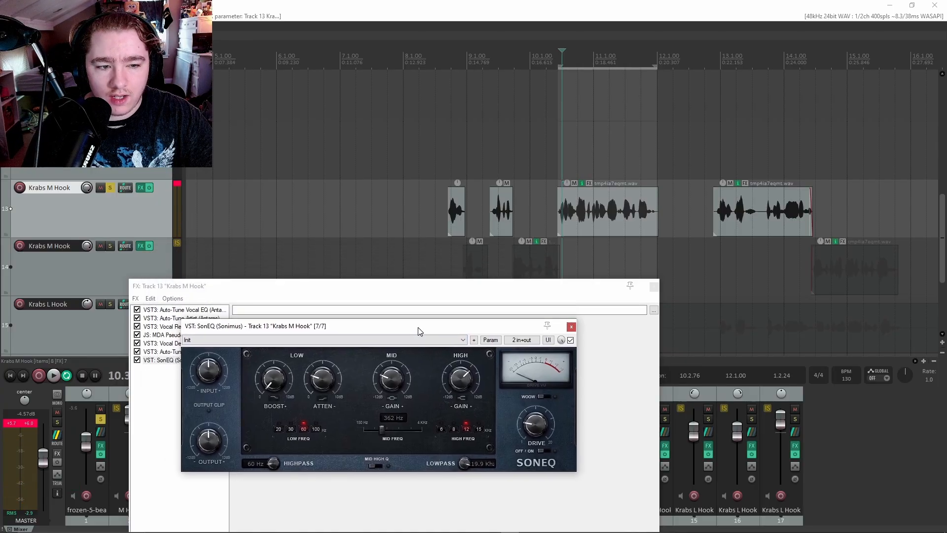
key("space")
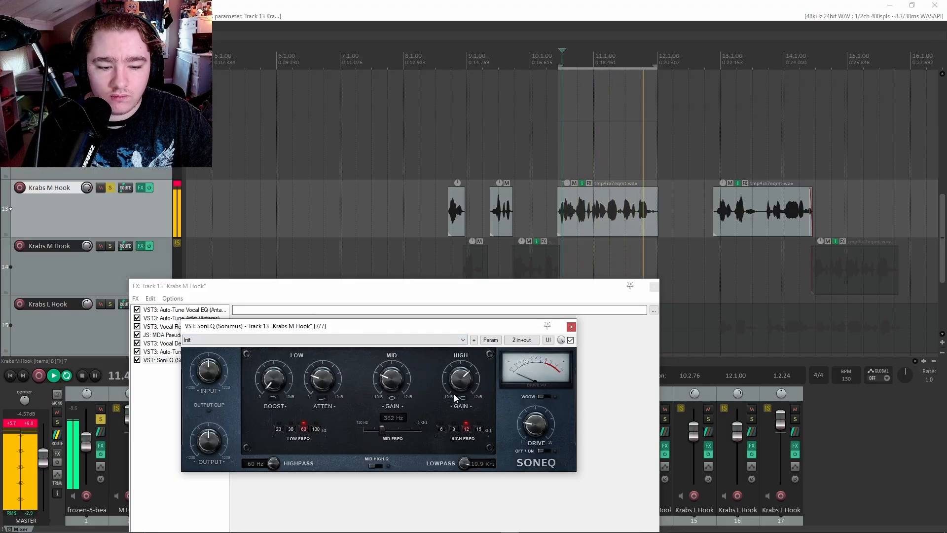
left_click_drag(274, 462, 277, 470)
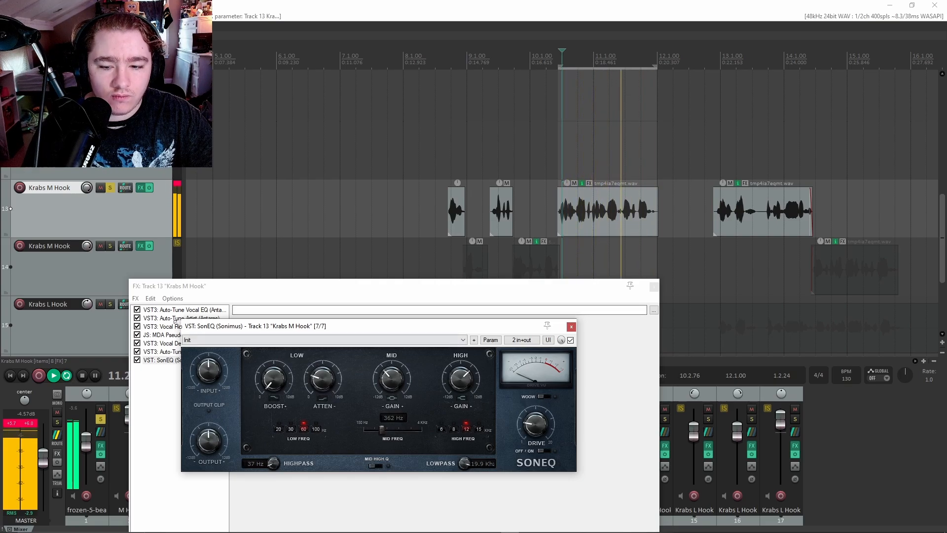
Move SonEQ to second in the chain, compare it bypassed, then close both FX windows.
left_click(262, 293)
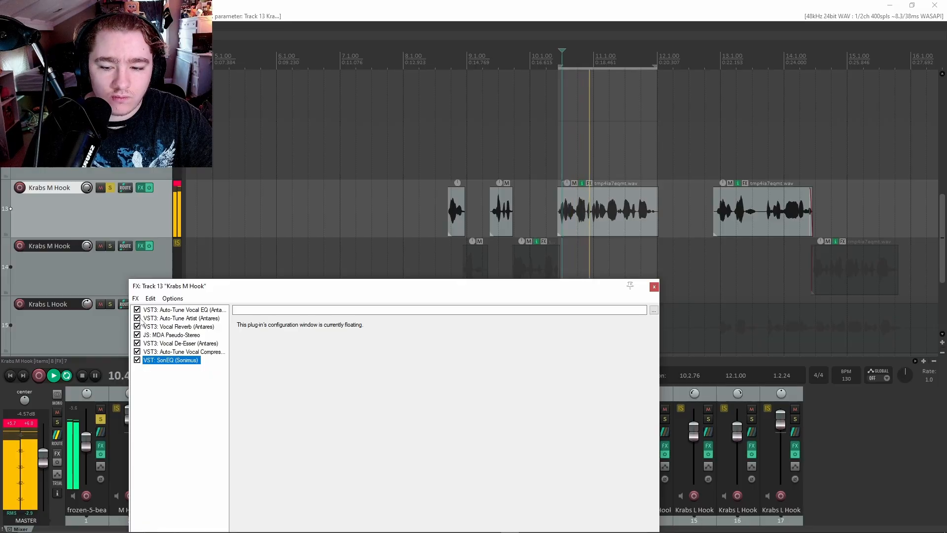
mouse_move(169, 318)
left_mouse_down()
mouse_move(166, 311)
mouse_move(166, 324)
left_mouse_up()
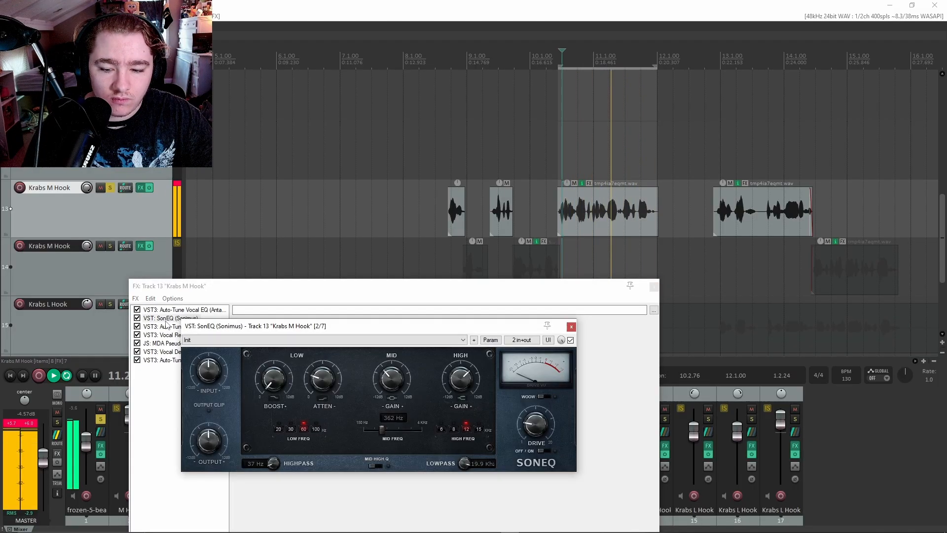
left_click(137, 317)
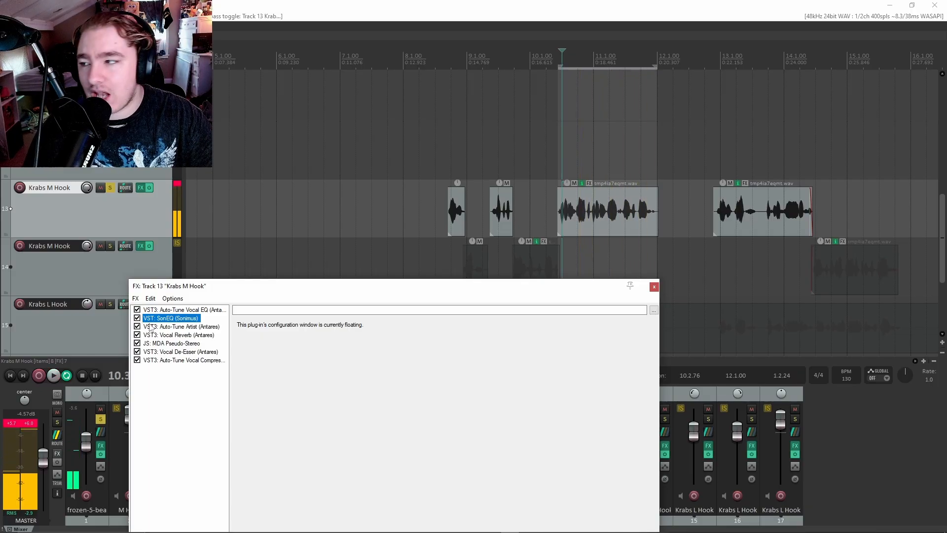
left_click_drag(450, 286, 387, 249)
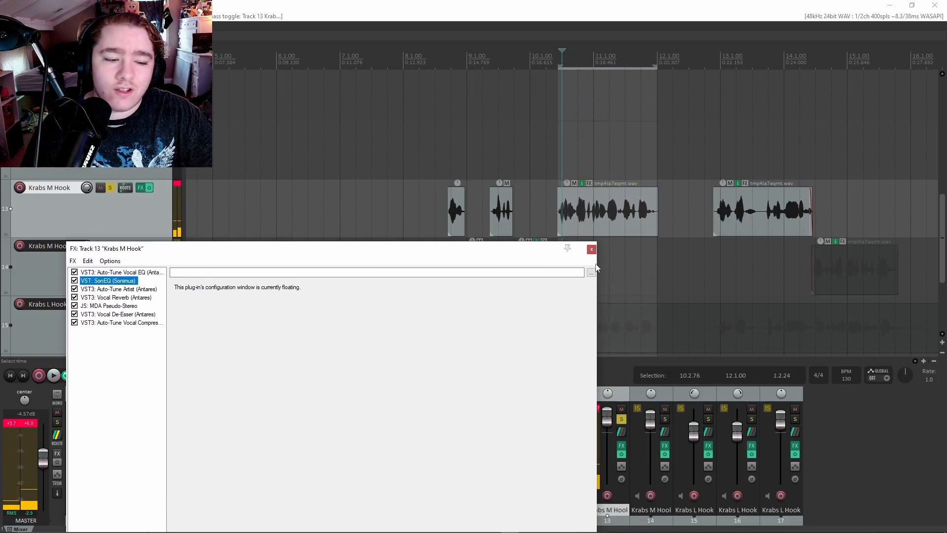
left_click(591, 249)
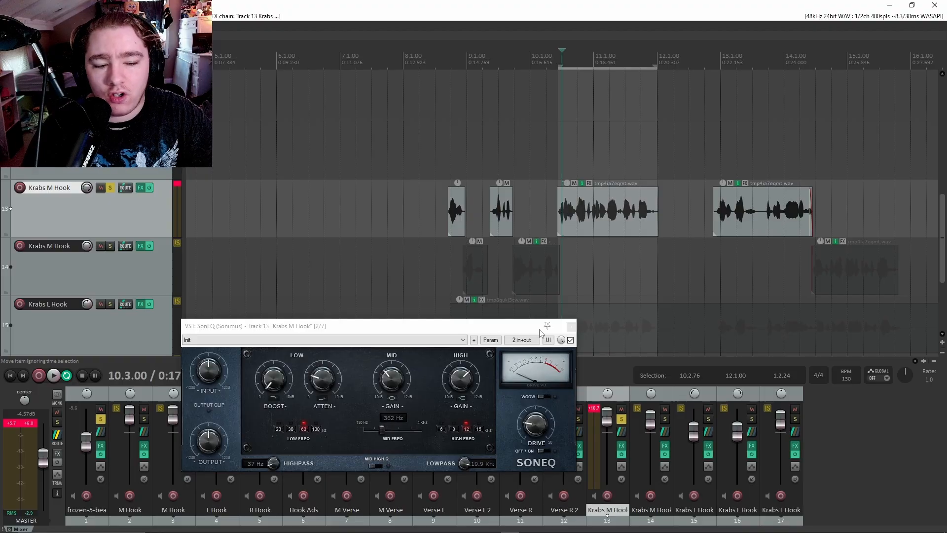
left_click(572, 326)
scroll(122, 262, "down", 1)
scroll(387, 266, "down", 2)
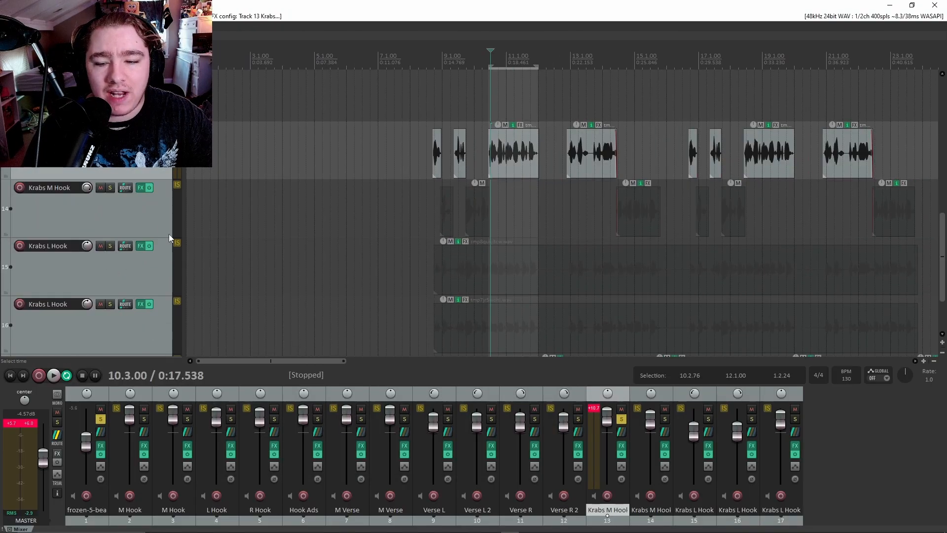
scroll(169, 234, "down", 1)
Solo the two Krabs L Hook doubles on tracks 15 and 16.
left_click(137, 225)
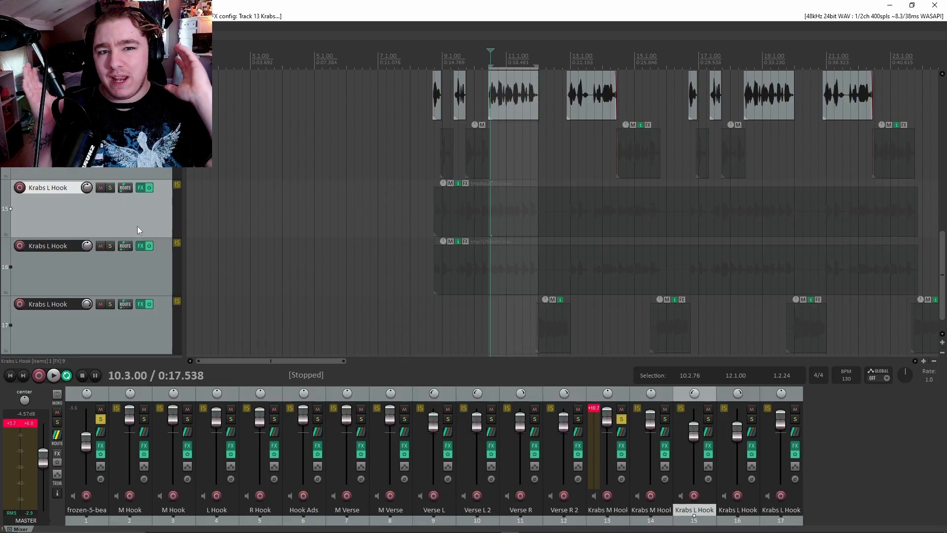
scroll(141, 167, "down", 1)
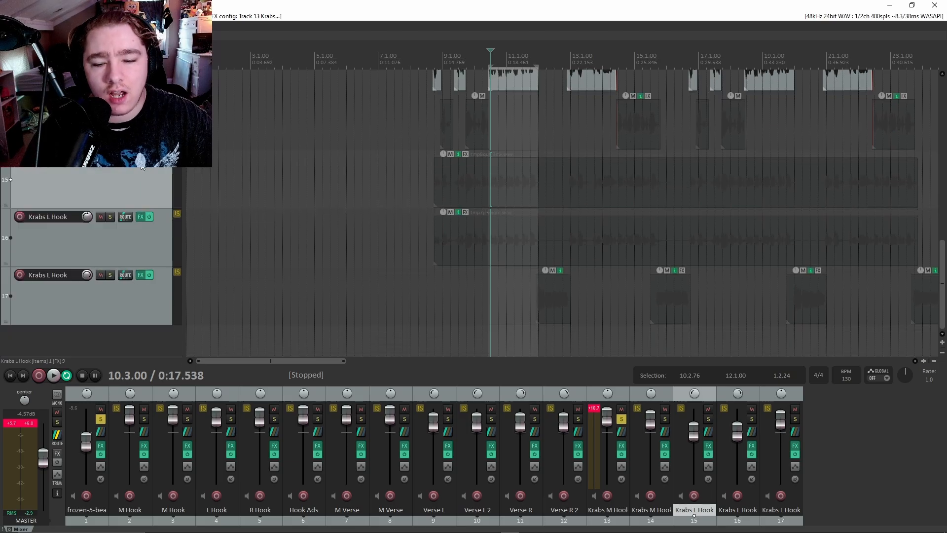
left_click(168, 297)
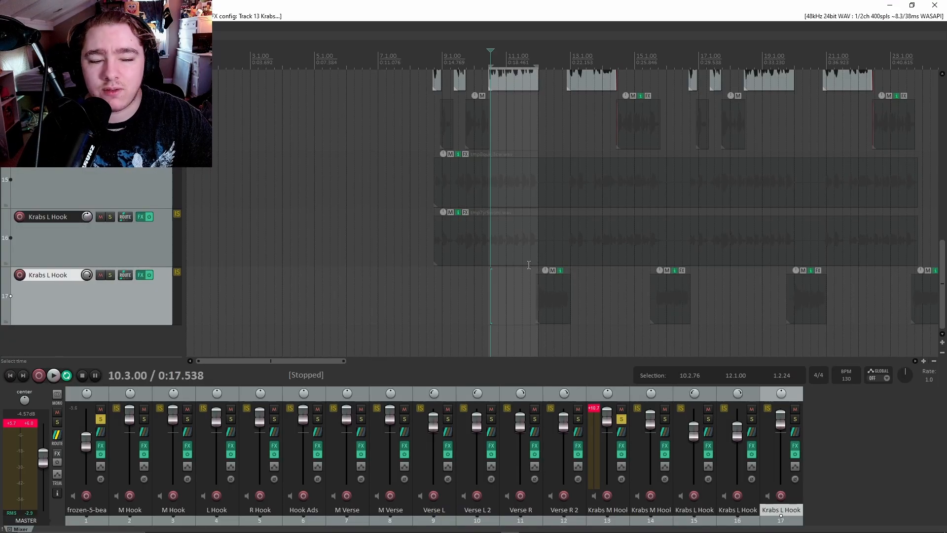
scroll(149, 266, "up", 1)
left_click(157, 215)
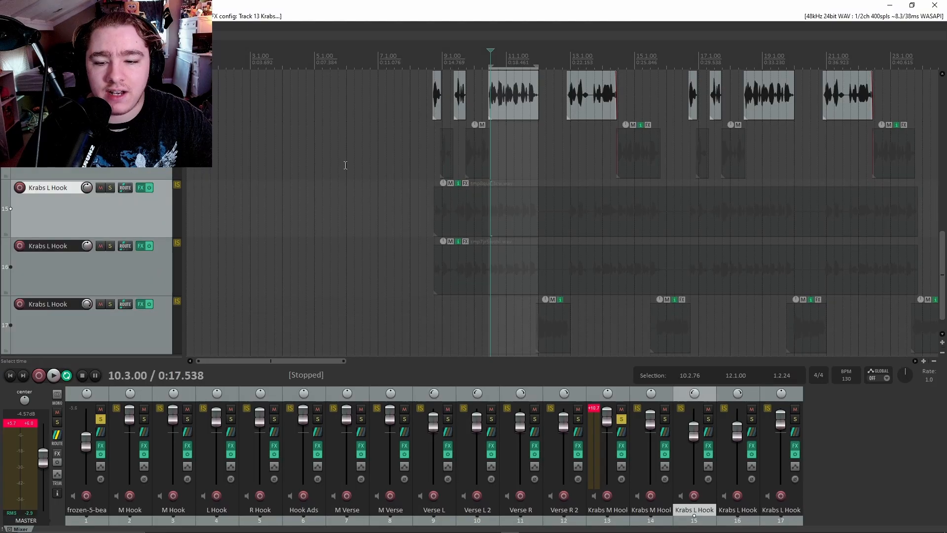
left_click(108, 188)
left_click(109, 246)
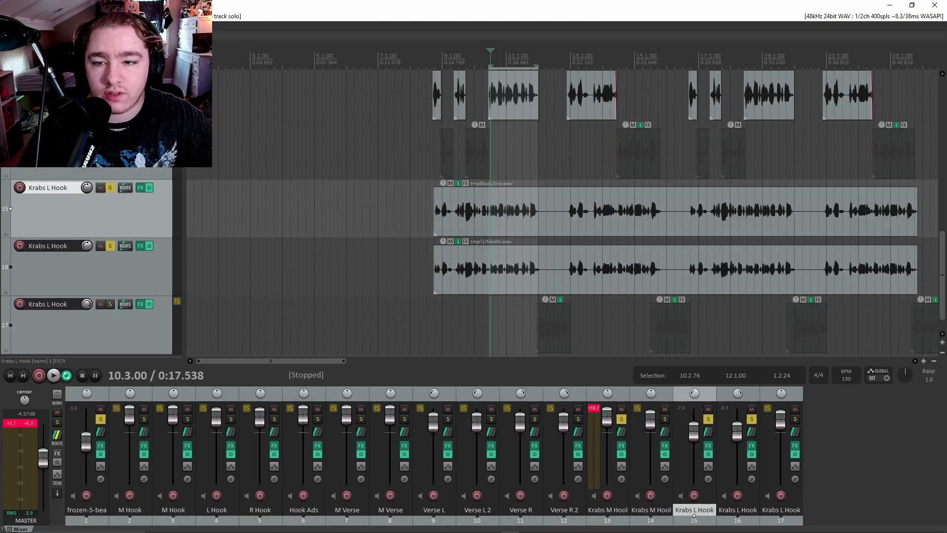
scroll(500, 225, "up", 5)
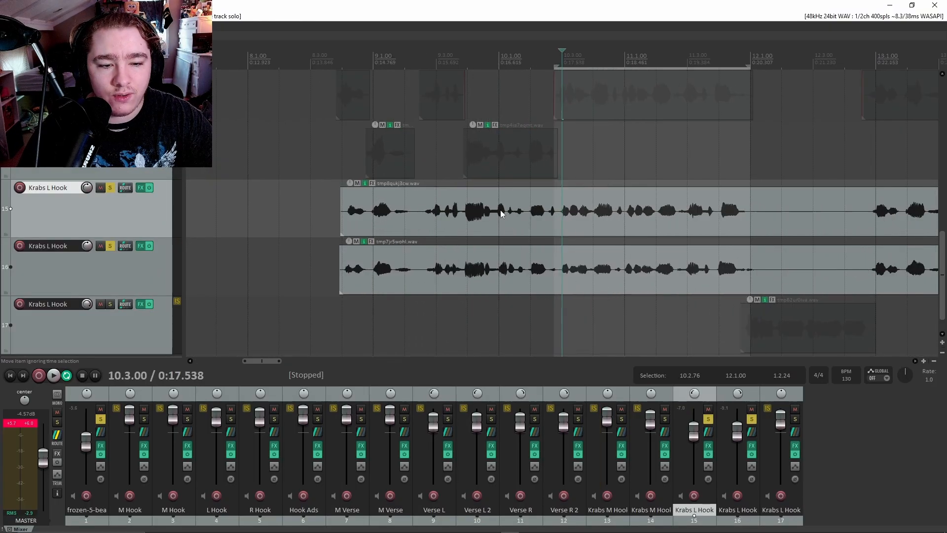
scroll(442, 255, "down", 3)
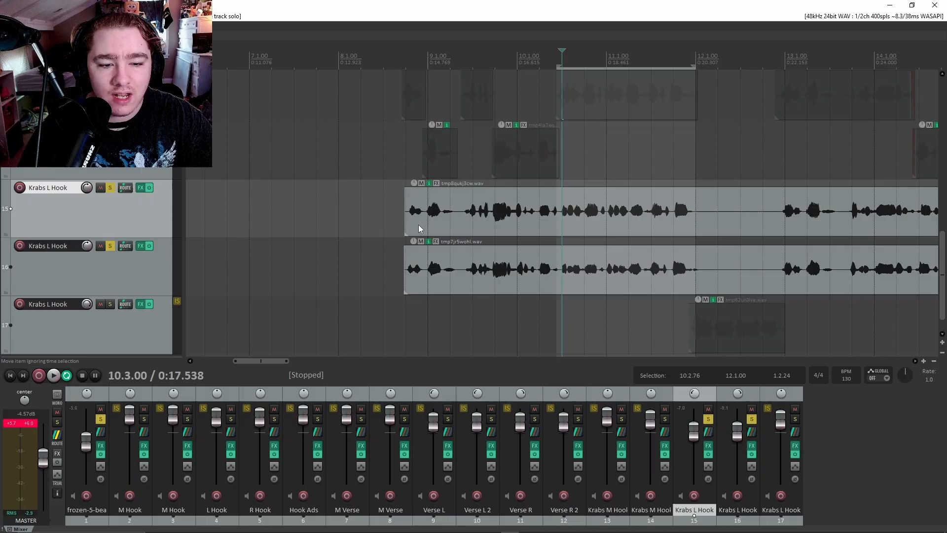
Nudge the track 15 and 16 items so both doubles start together.
left_click(515, 212)
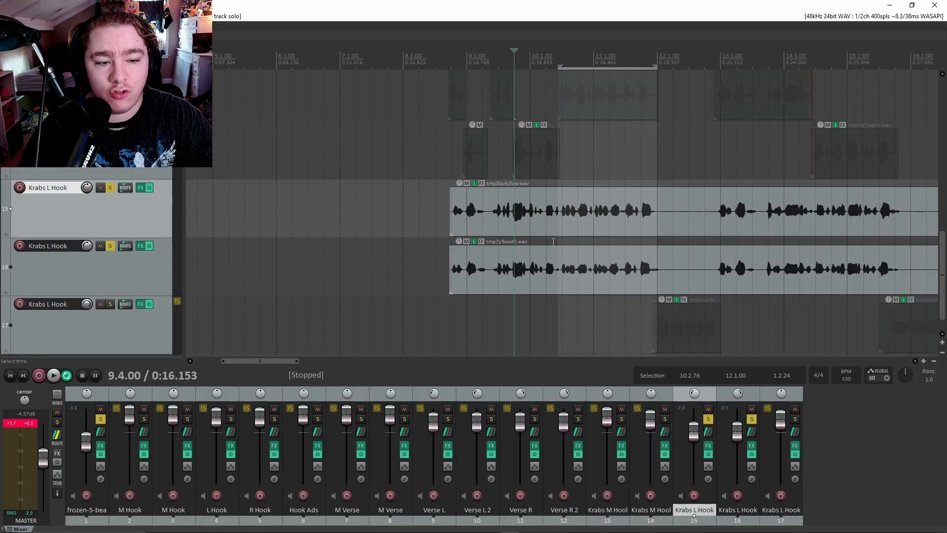
scroll(547, 211, "up", 12)
scroll(542, 207, "up", 6)
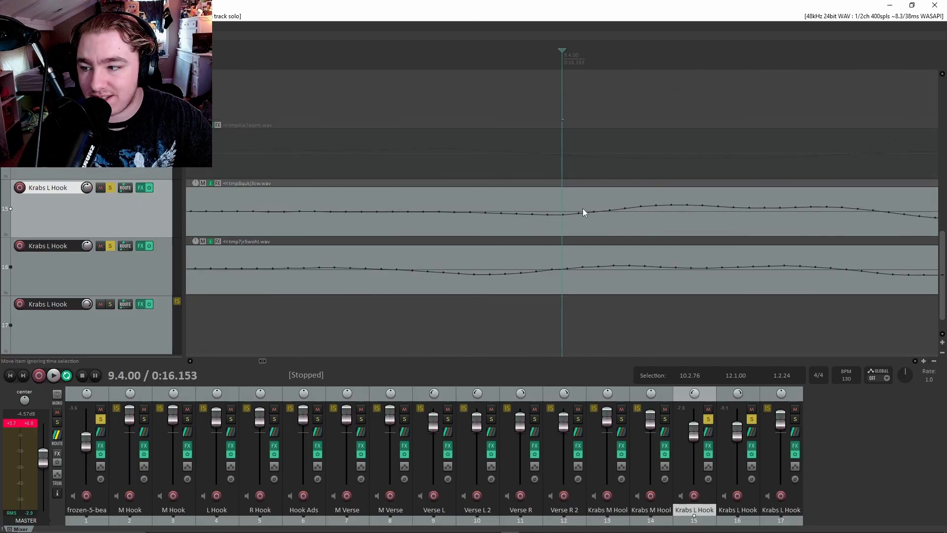
left_click(683, 221)
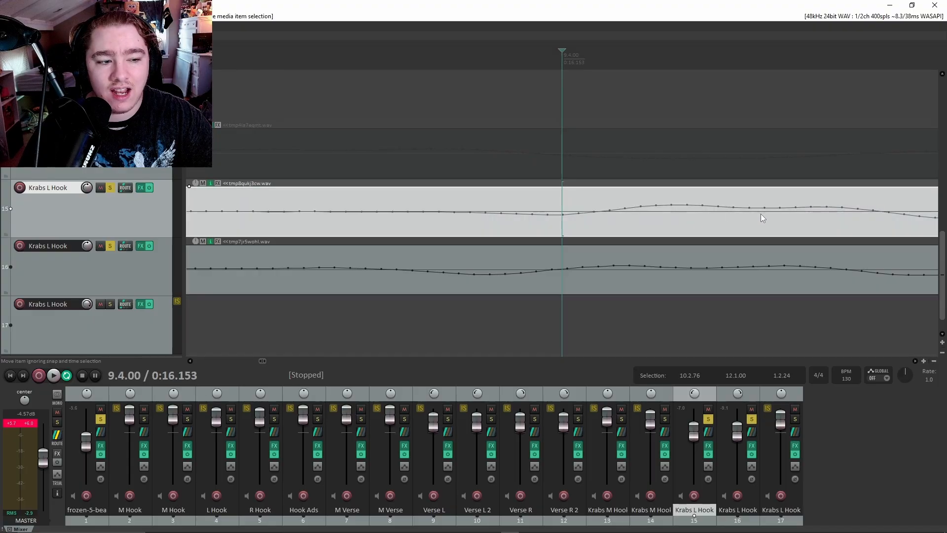
left_click_drag(761, 214, 517, 215)
left_click_drag(334, 261, 731, 277)
scroll(621, 266, "down", 5)
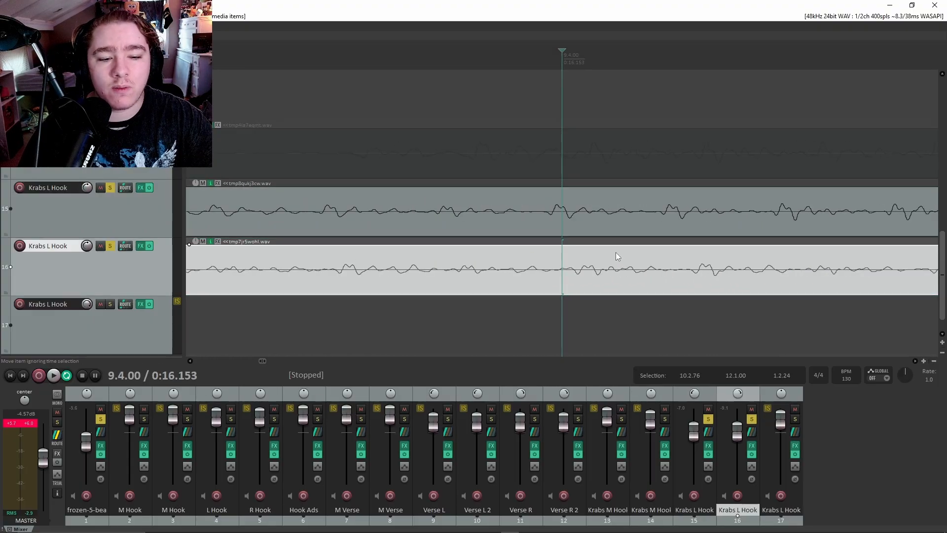
scroll(615, 253, "down", 8)
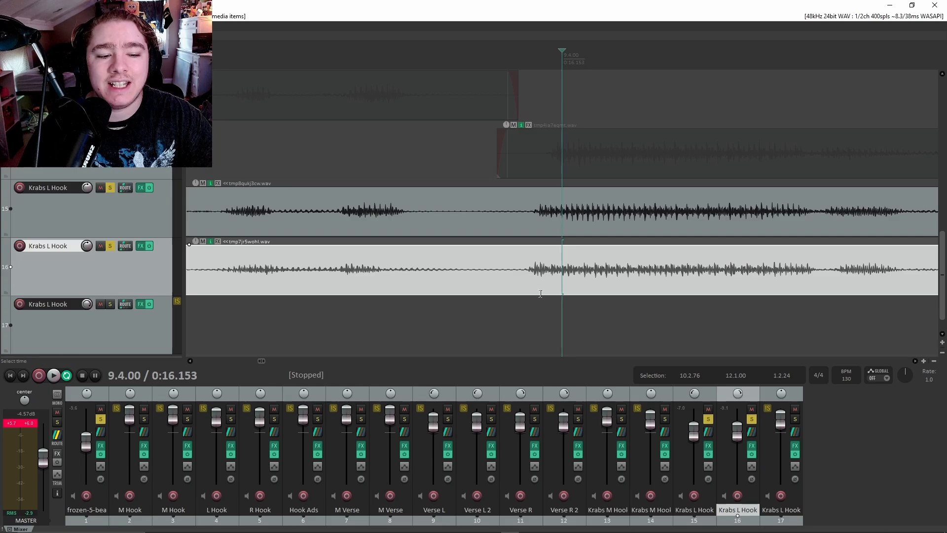
scroll(537, 275, "down", 5)
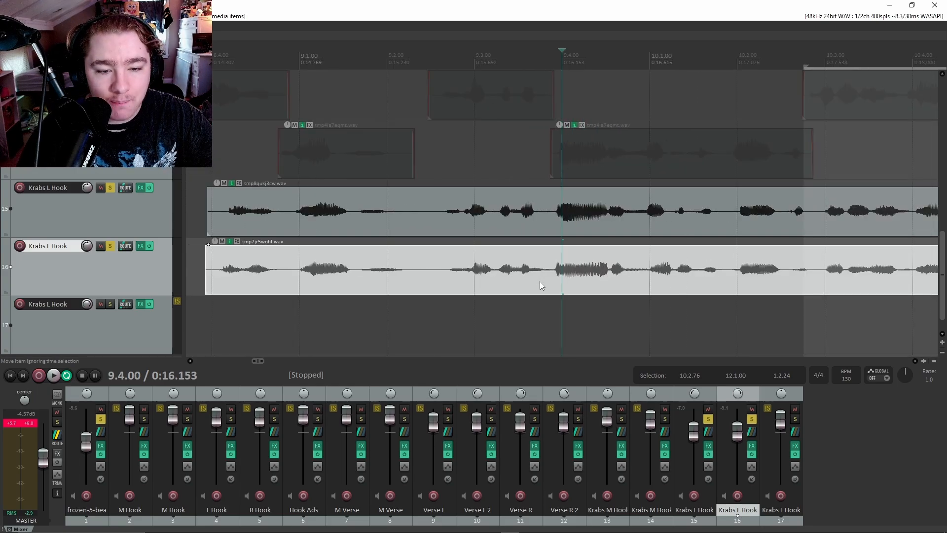
scroll(221, 211, "down", 3)
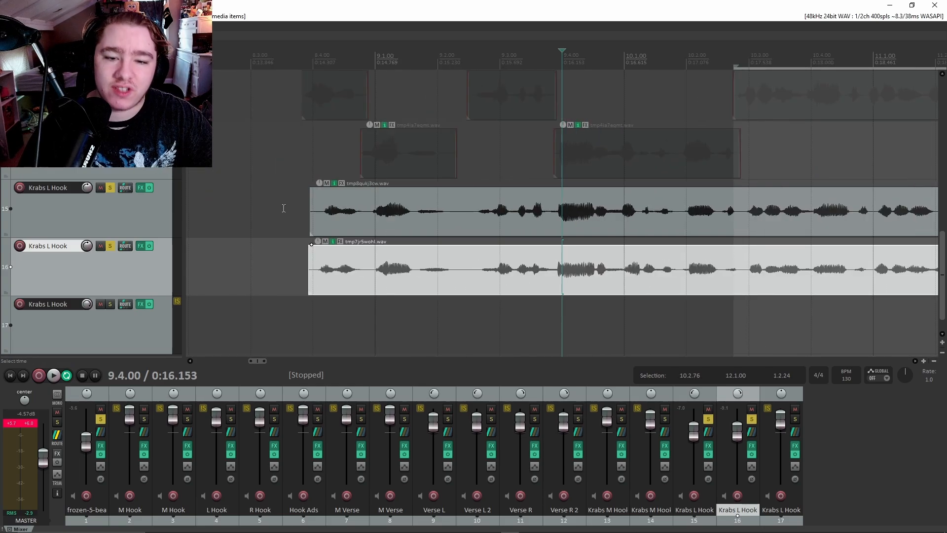
Play from 8.3.00, then solo both Krabs M Hook tracks and hear them with the doubles.
left_click(262, 207)
key("space")
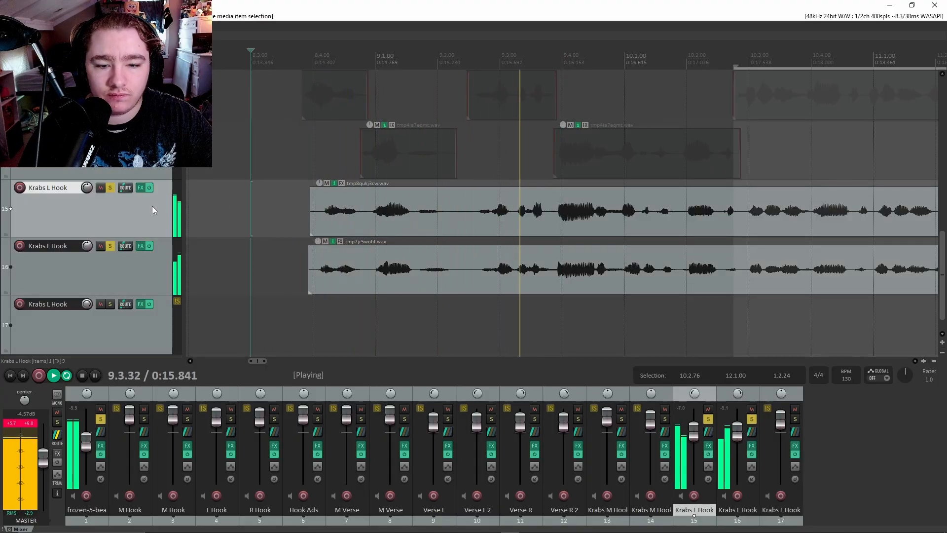
key("space")
scroll(141, 190, "up", 2)
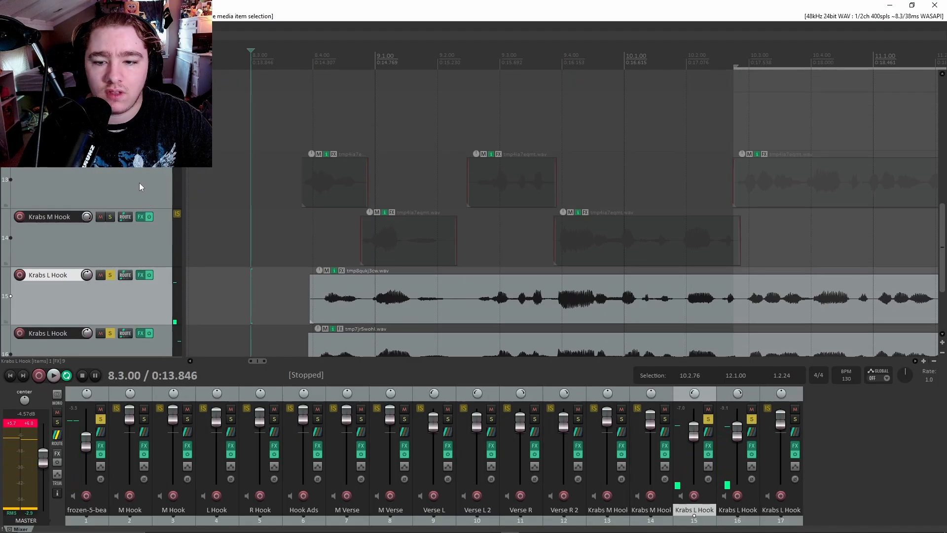
left_click(110, 217)
key("space")
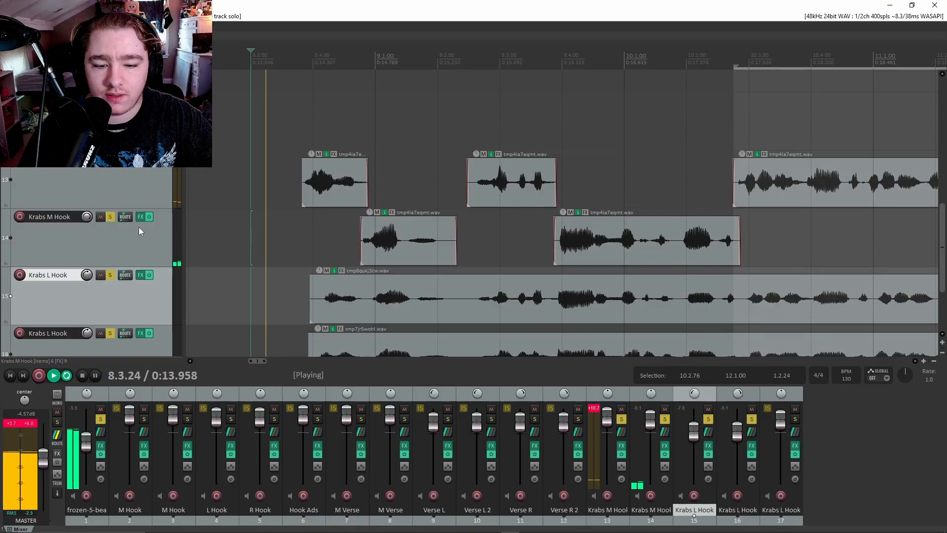
scroll(151, 223, "down", 2)
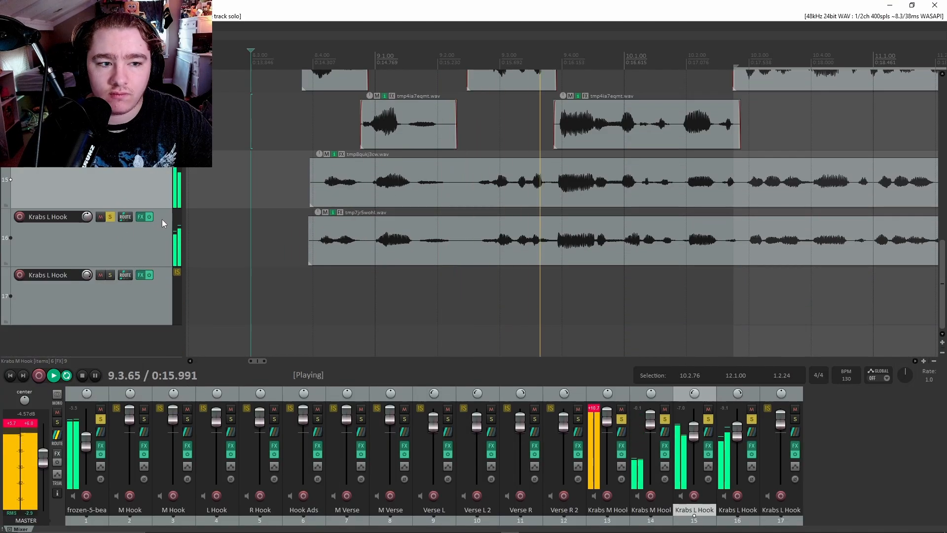
scroll(158, 197, "up", 2)
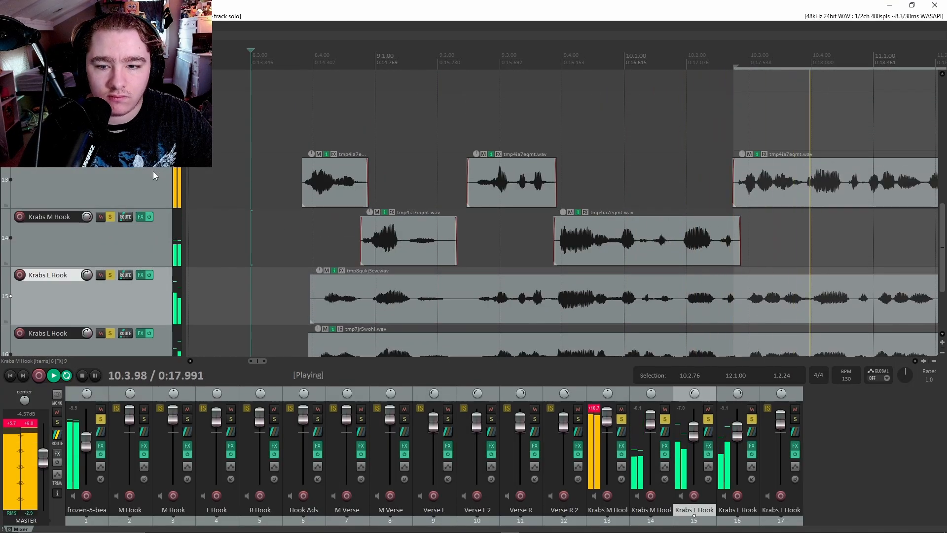
key("space")
Play the hook again from around bar 10.3.
scroll(162, 180, "down", 2)
scroll(720, 163, "down", 3)
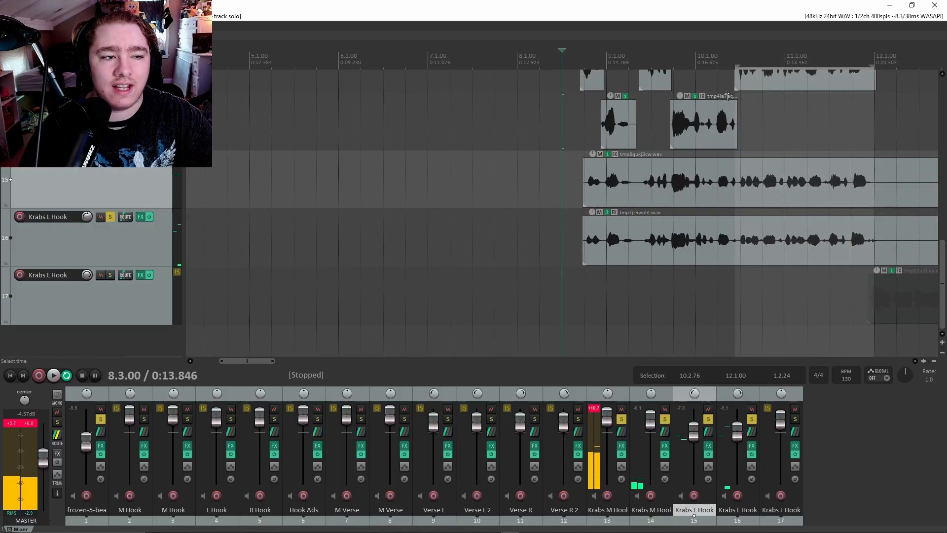
left_click(740, 101)
key("space")
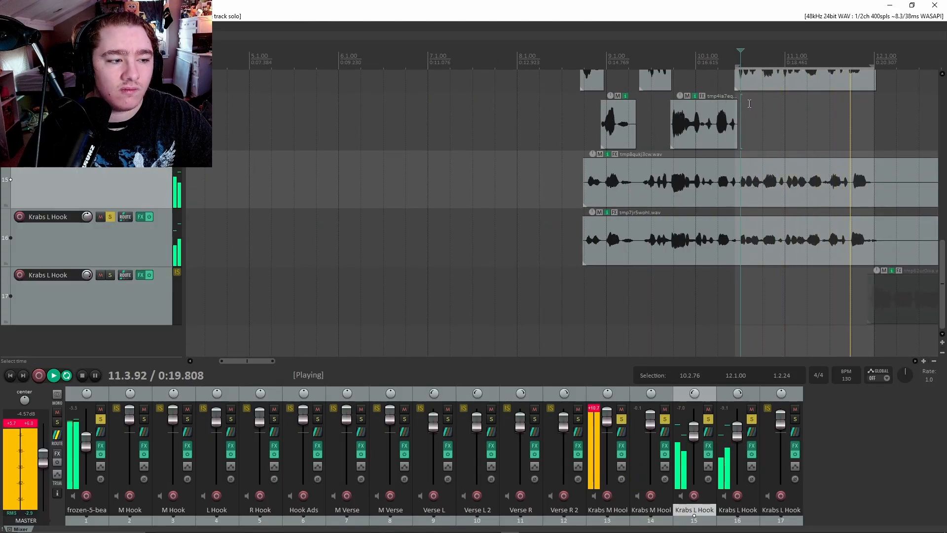
key("space")
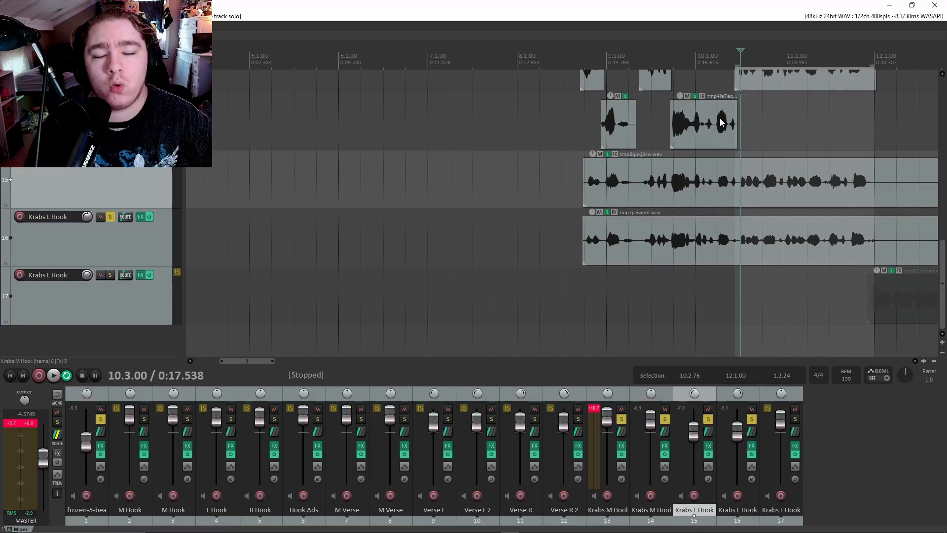
Set the first L Hook double's pitch adjust to -1 semitone in Item Properties.
double_click(630, 180)
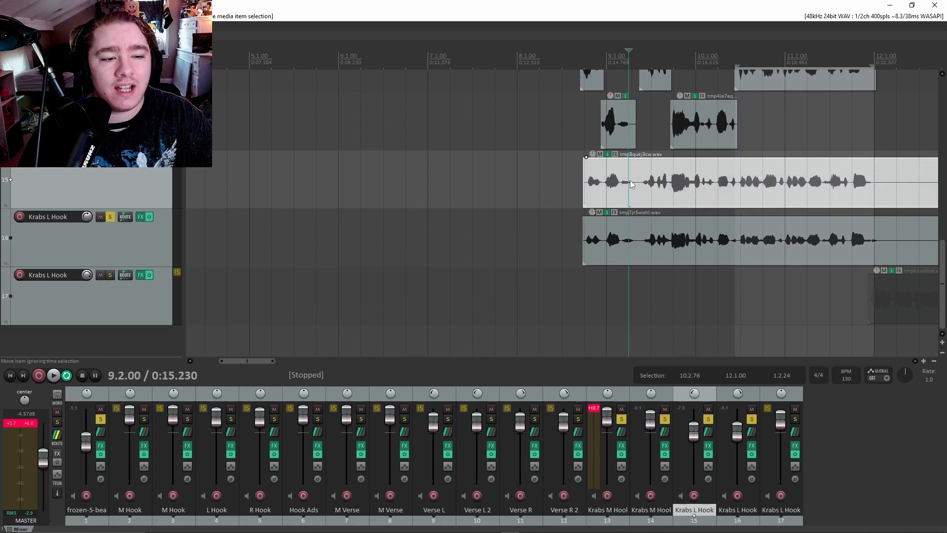
left_click_drag(616, 117, 313, 93)
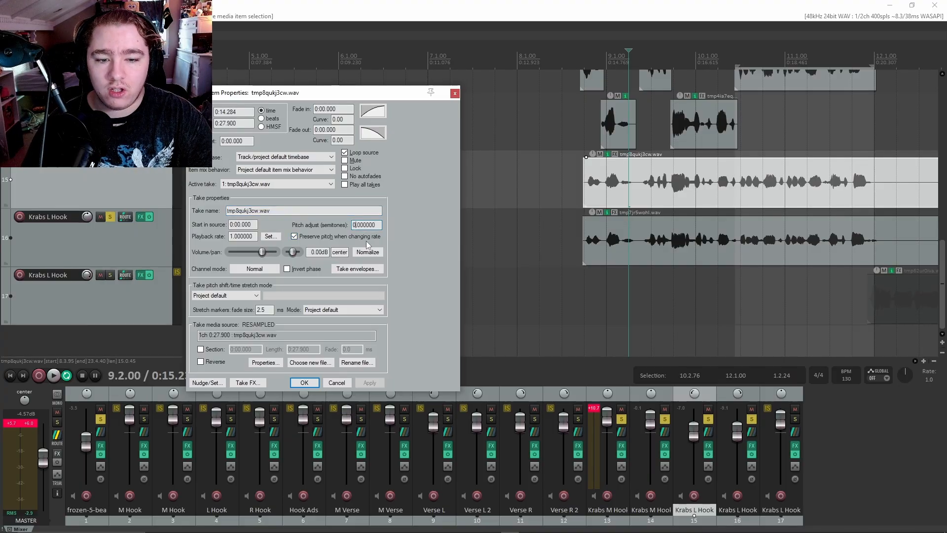
key("BackSpace")
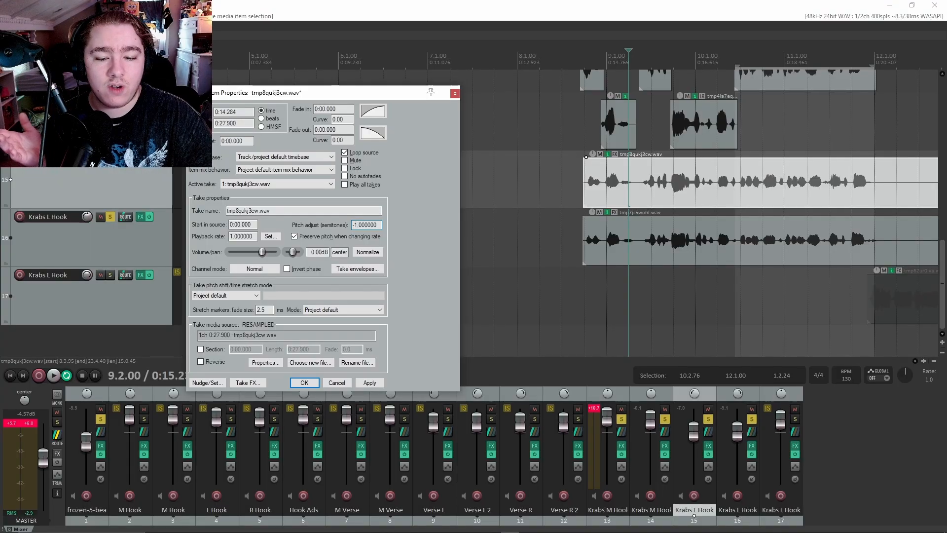
key("Return")
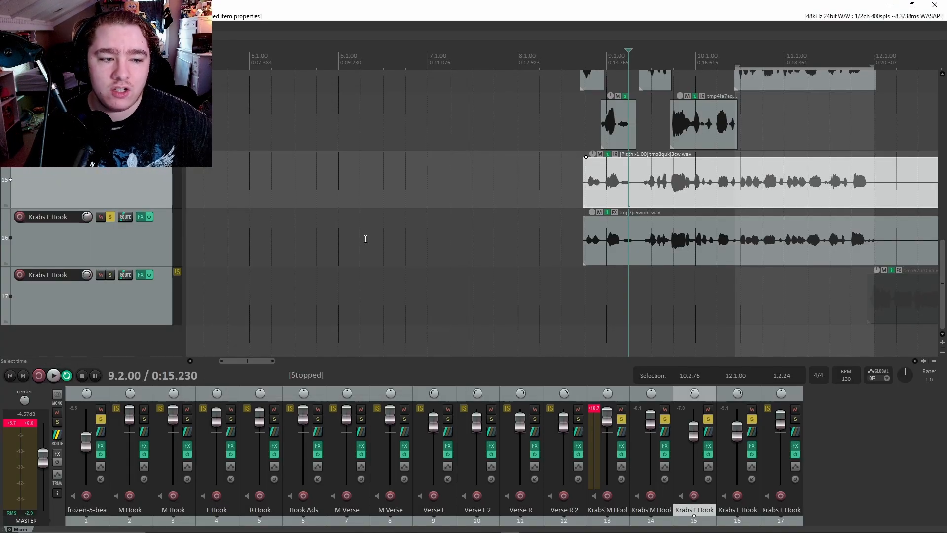
Shift the second L Hook double up +1 semitone and return the edit cursor to bar 8.3.
double_click(599, 241)
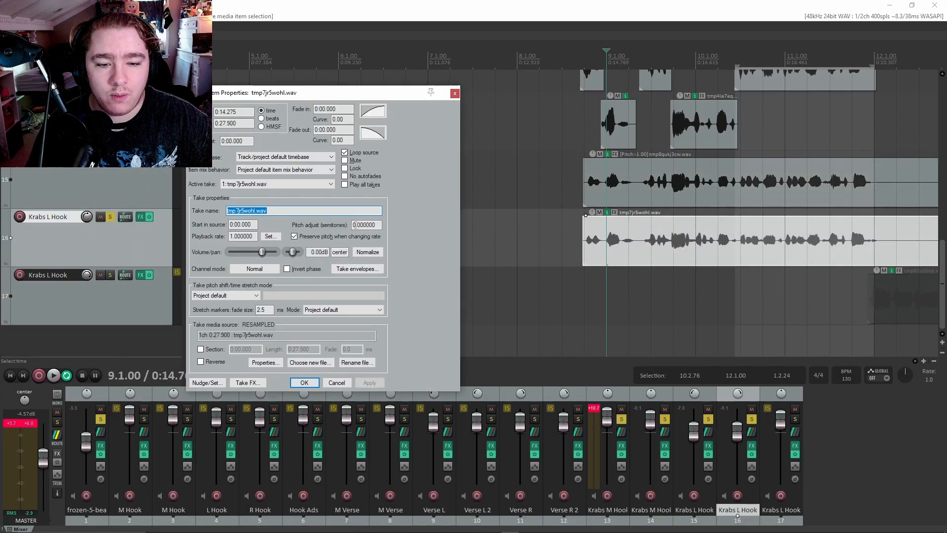
left_click(364, 383)
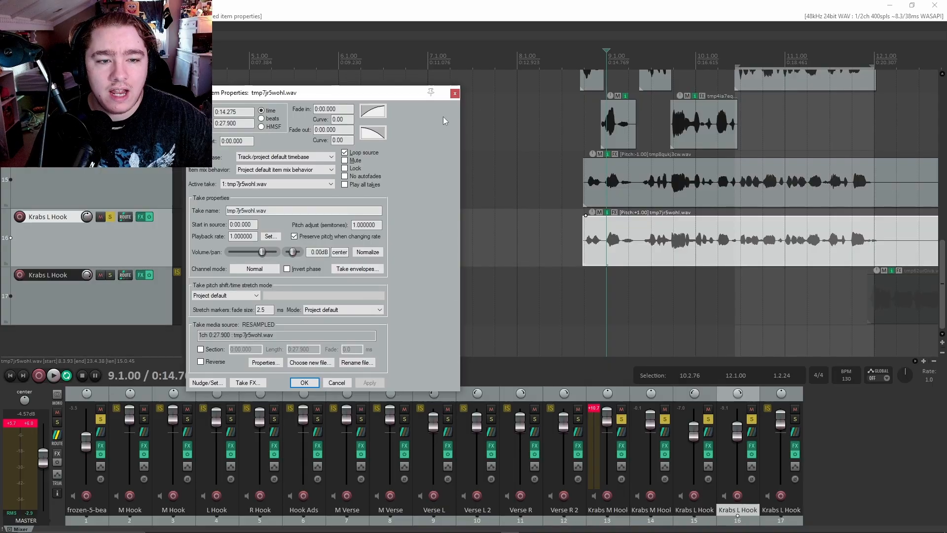
left_click(455, 93)
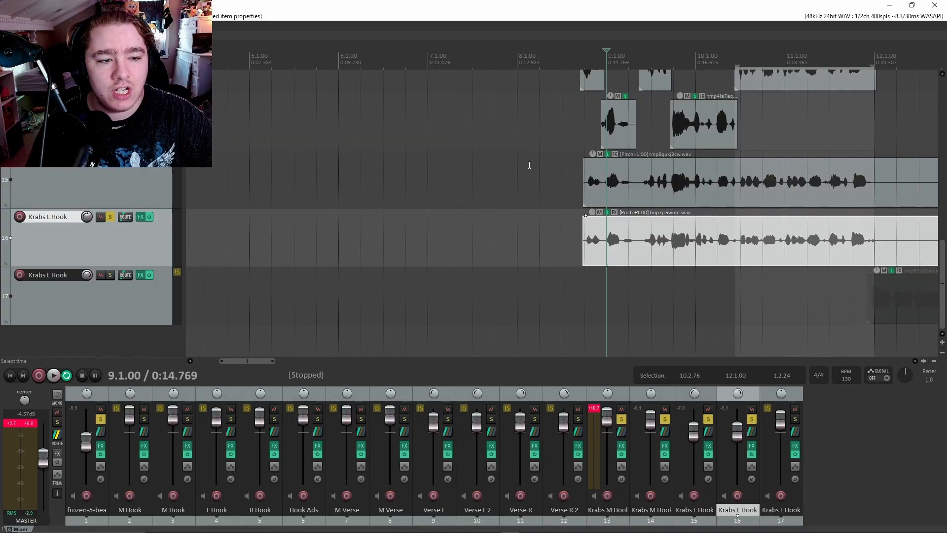
left_click(570, 183)
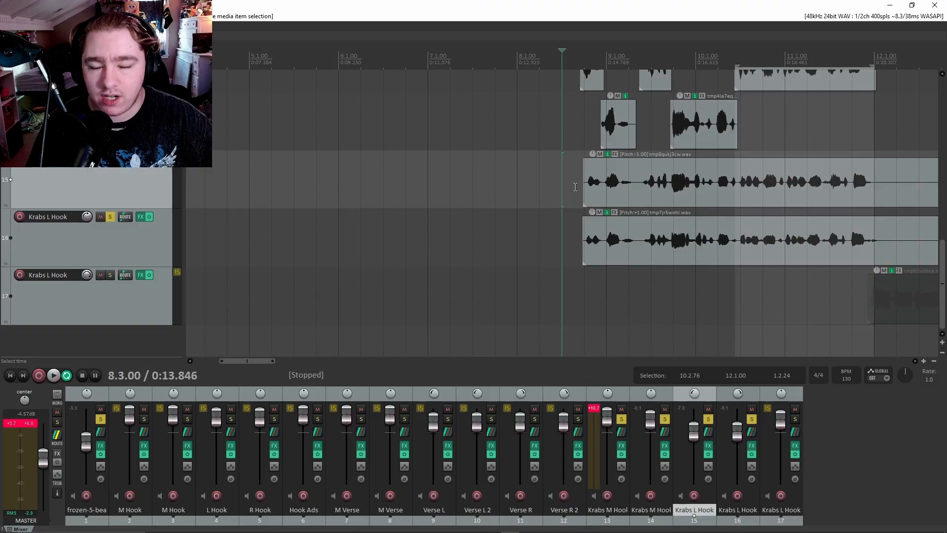
Hear the pitched doubles, then raise tracks 15 and 16 together by about +1.27 dB.
key("space")
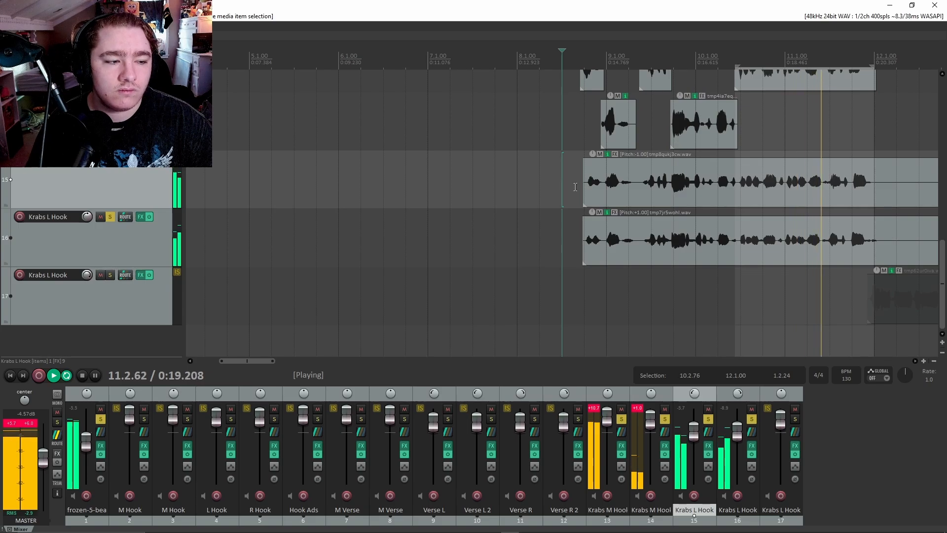
key("space")
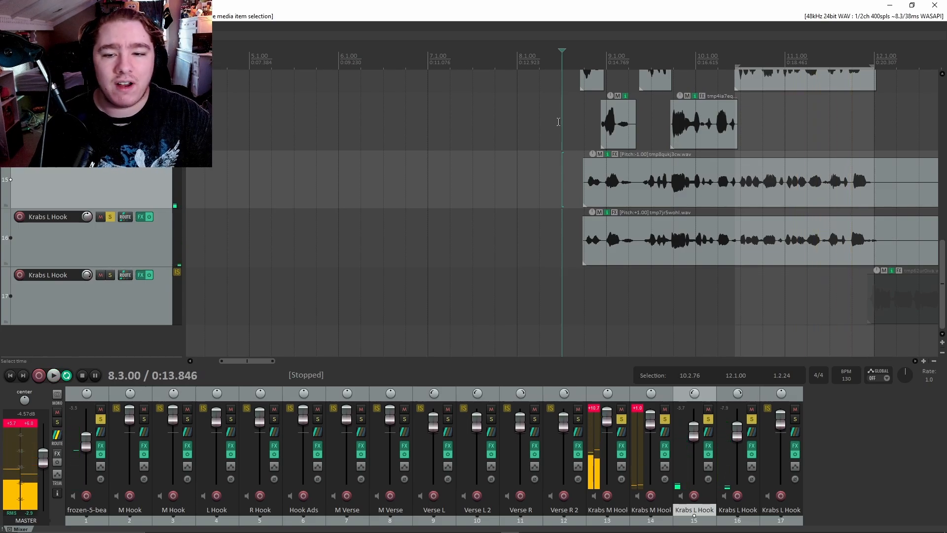
scroll(115, 193, "up", 2)
scroll(115, 193, "down", 2)
left_click(119, 267, "ctrl")
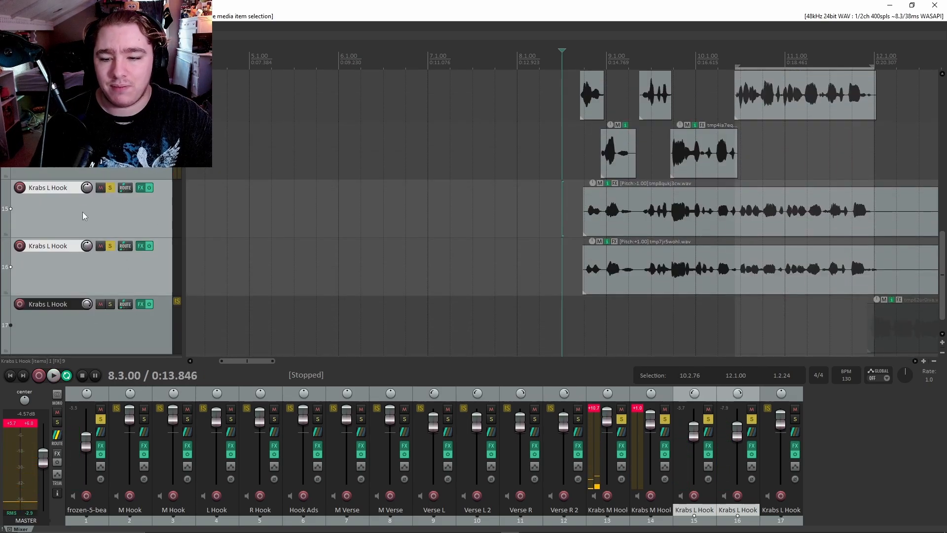
left_click_drag(87, 188, 87, 186)
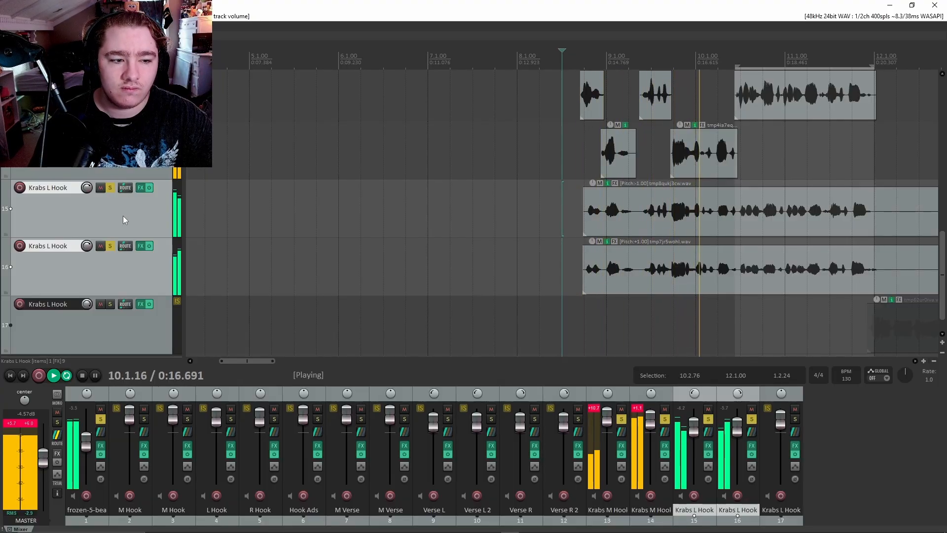
key("space")
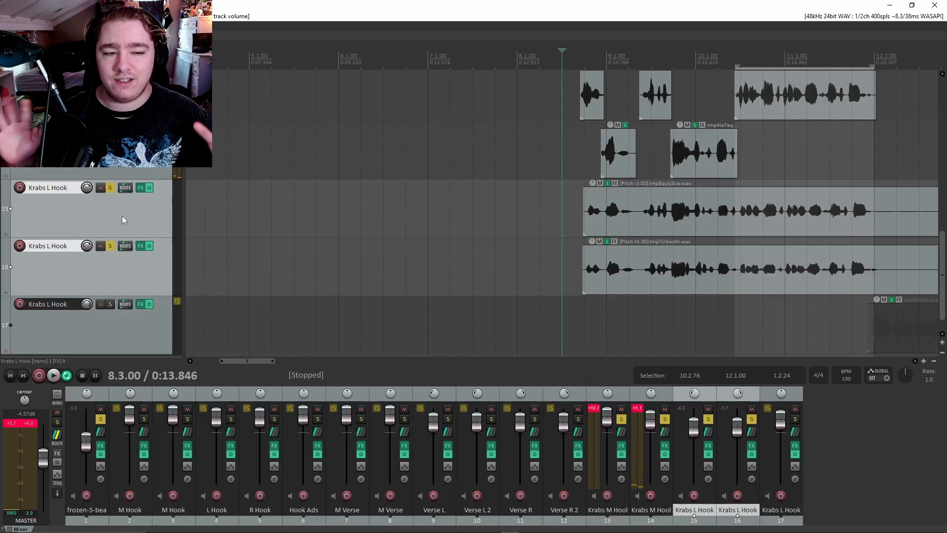
scroll(207, 319, "down", 8)
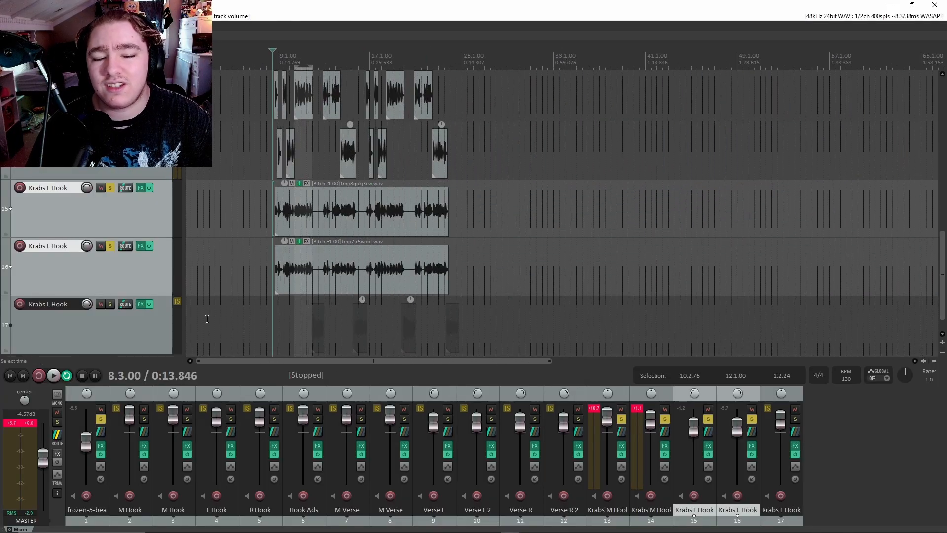
scroll(124, 249, "up", 5)
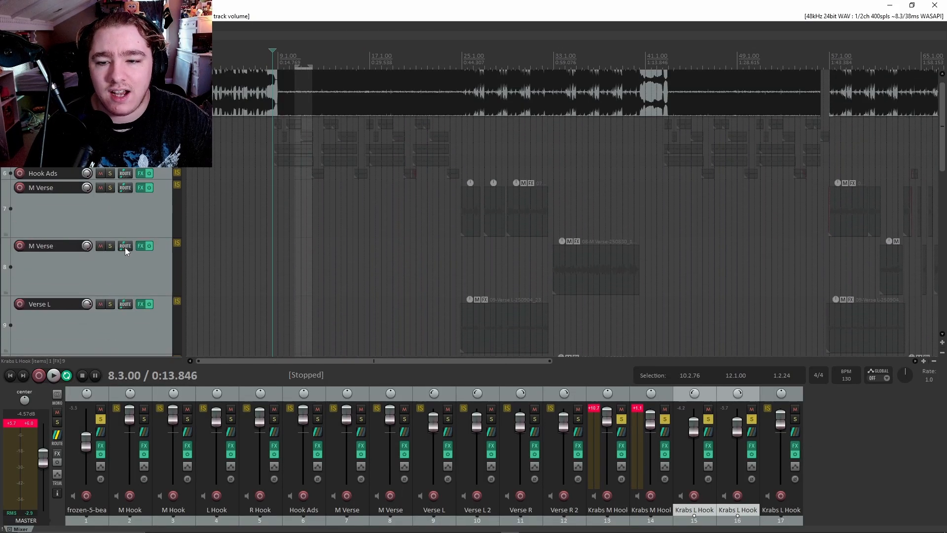
scroll(125, 247, "down", 3)
scroll(397, 298, "up", 4)
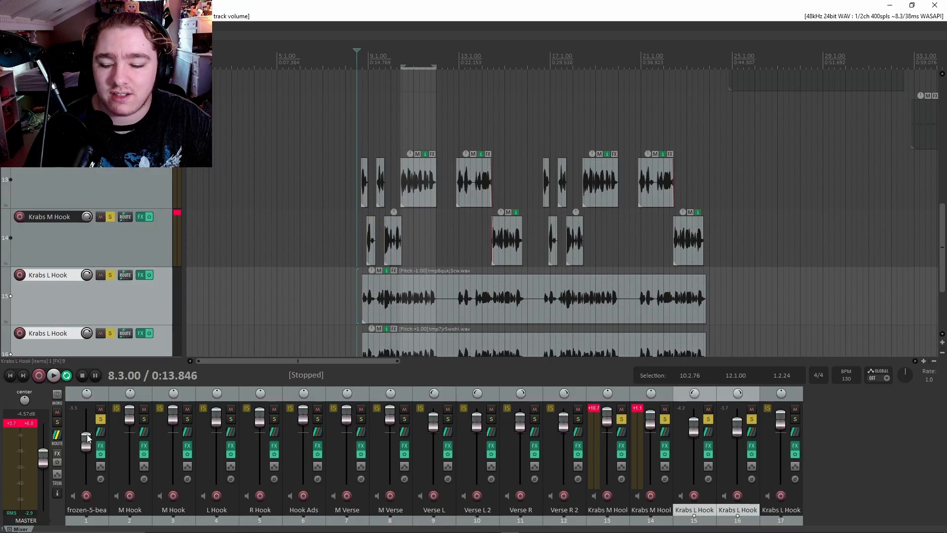
left_click(58, 453)
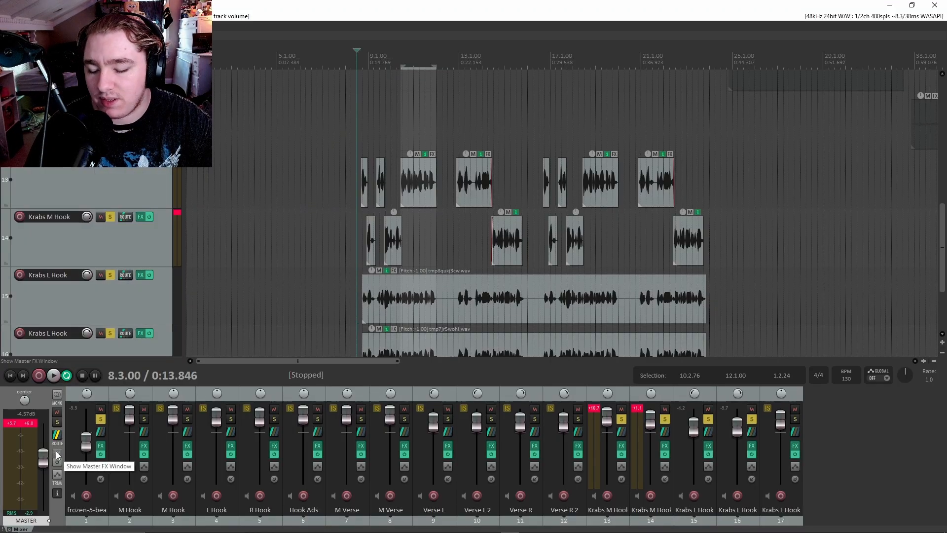
left_click(57, 454)
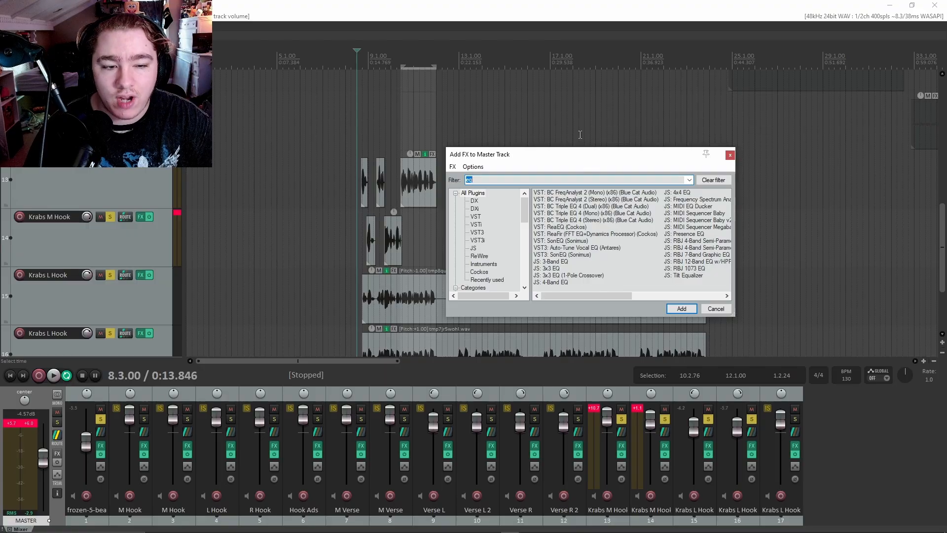
left_click_drag(580, 154, 482, 152)
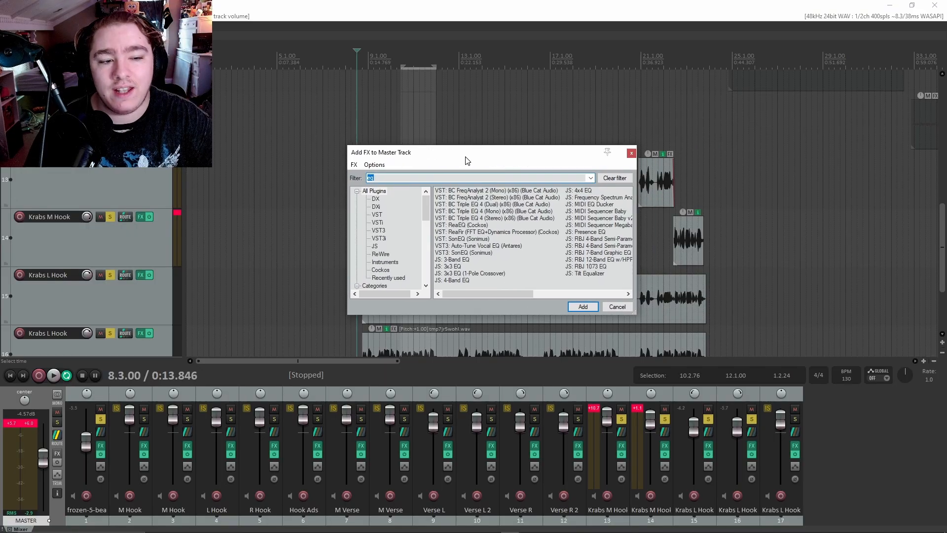
left_click(631, 154)
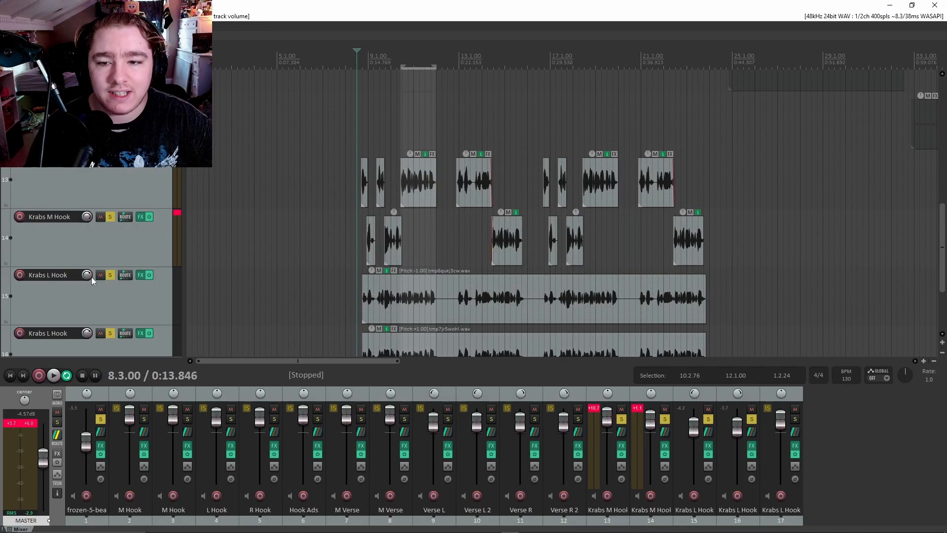
scroll(111, 260, "up", 10)
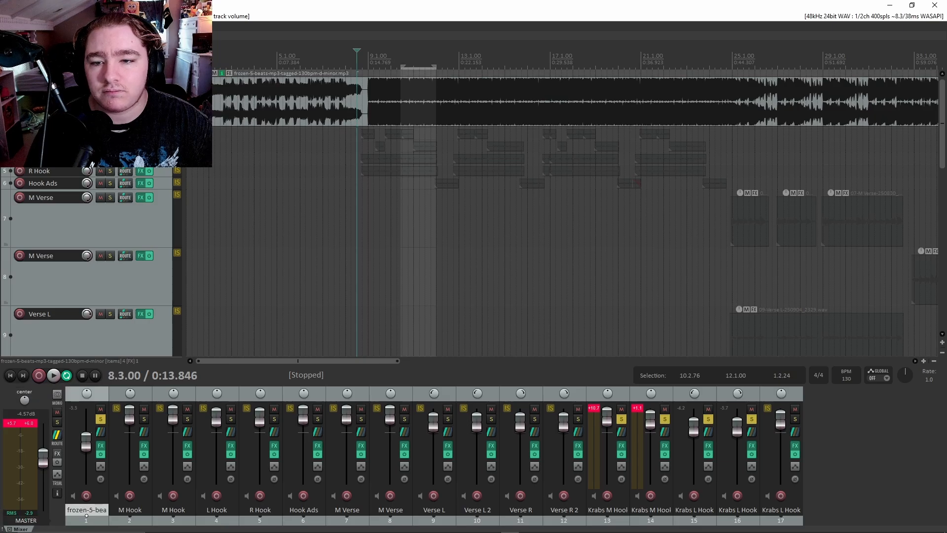
left_click(140, 78)
left_click_drag(309, 35, 641, 143)
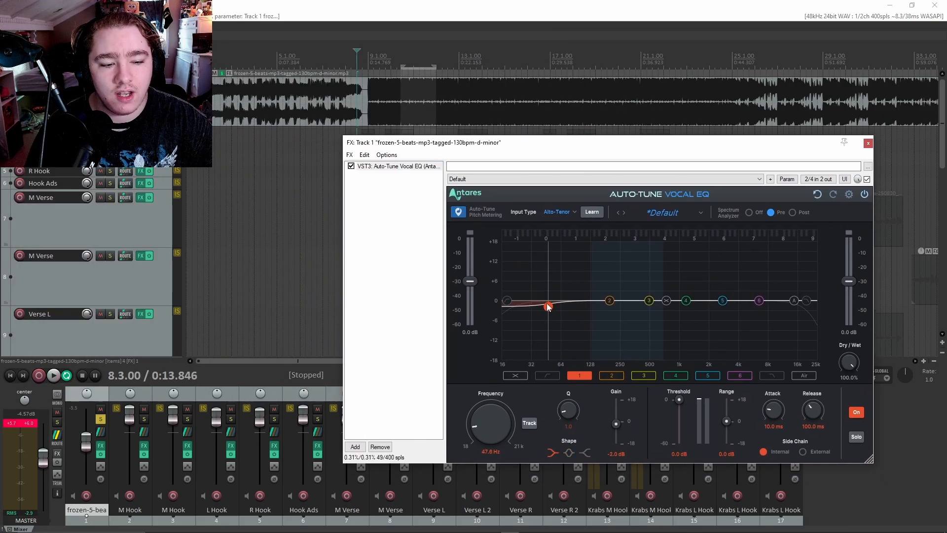
left_click_drag(522, 143, 385, 153)
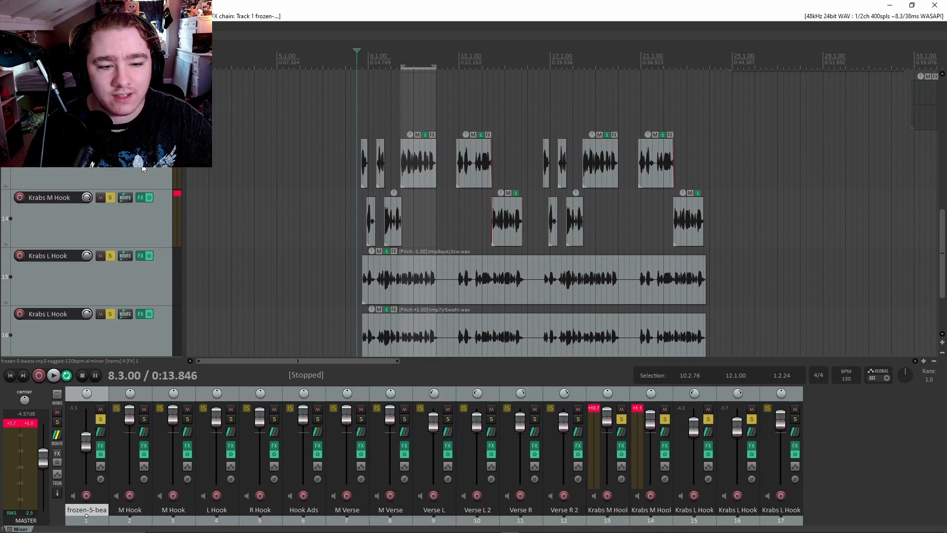
Select the first Krabs M Hook track and remove the time selection via the ruler's context menu.
left_click(164, 166)
scroll(156, 171, "up", 7)
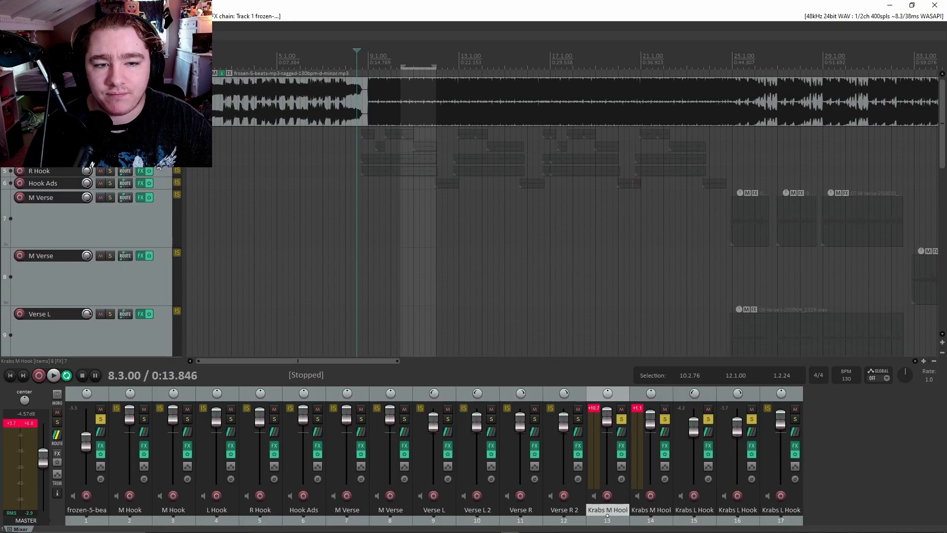
scroll(431, 205, "down", 4)
scroll(158, 198, "down", 8)
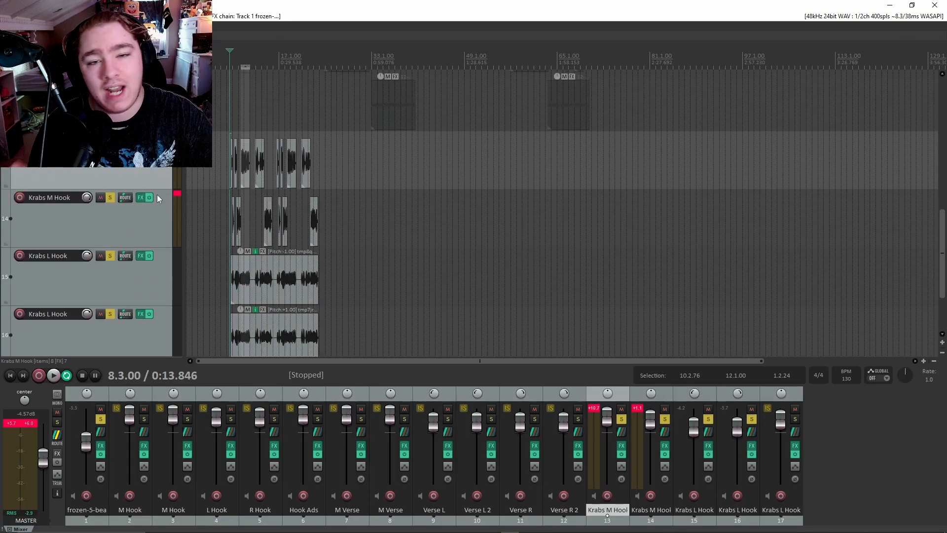
scroll(363, 273, "up", 2)
scroll(162, 241, "up", 1)
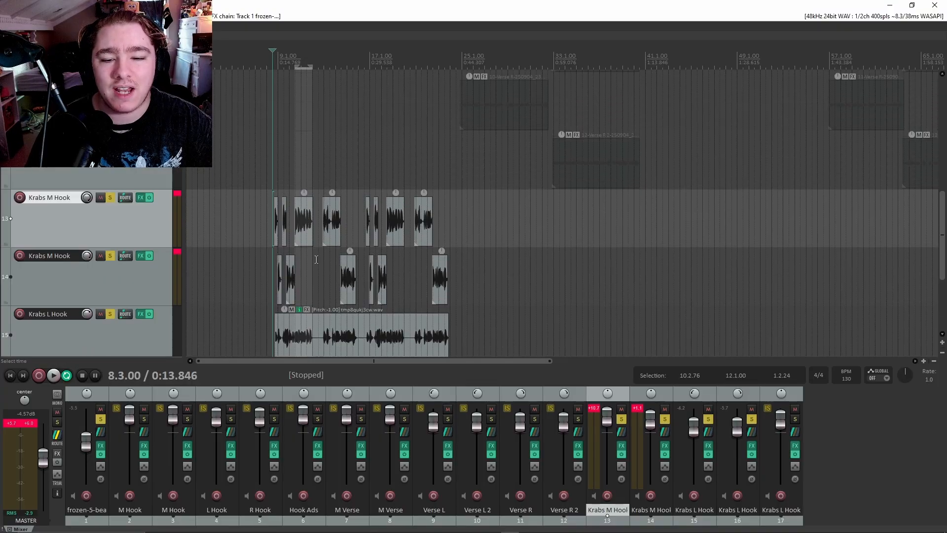
scroll(345, 257, "up", 1)
scroll(159, 269, "up", 1)
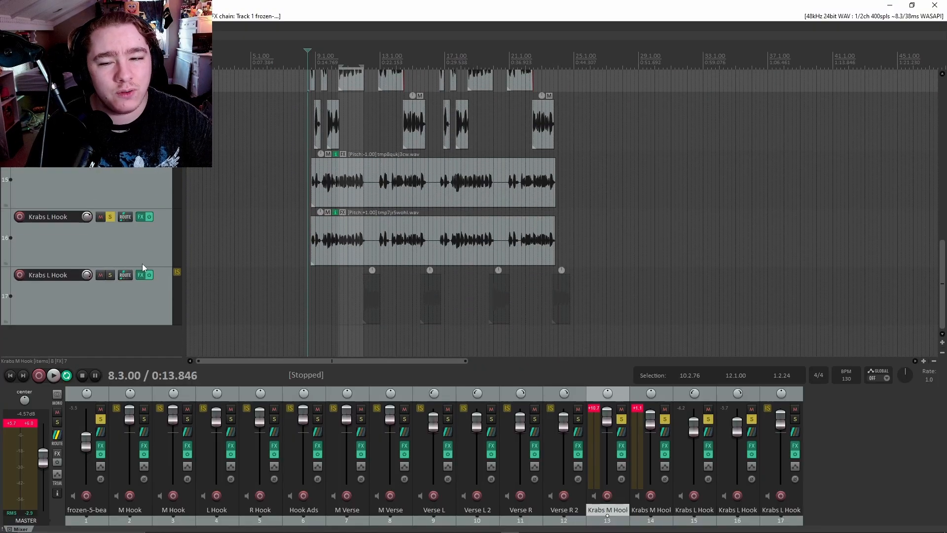
scroll(135, 263, "up", 8)
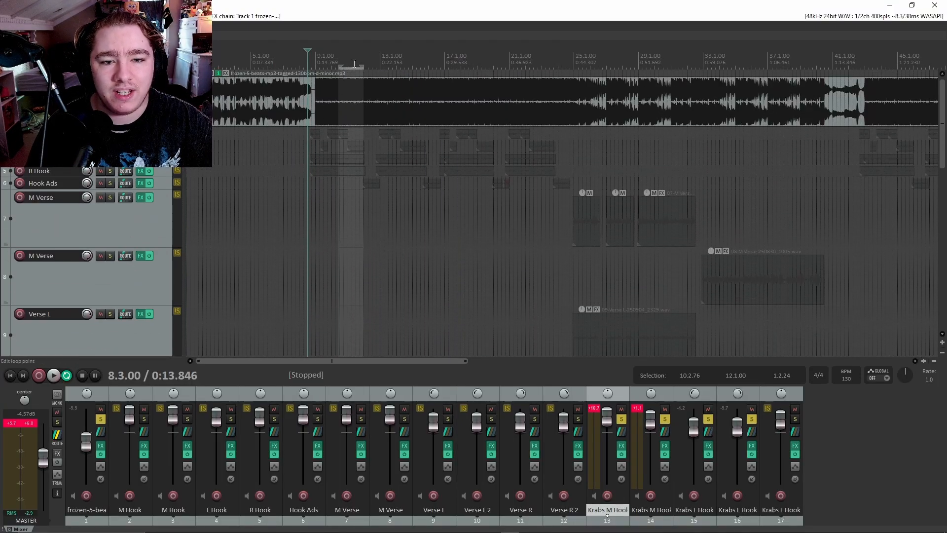
right_click(353, 65)
left_click(375, 69)
Scroll and zoom through the soloed Krabs hook tracks to review the arrangement.
scroll(133, 190, "down", 8)
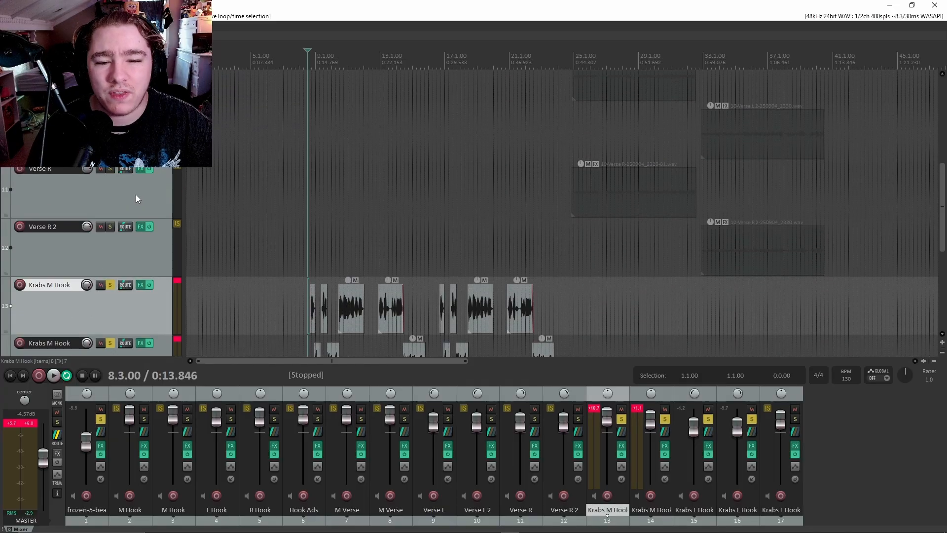
scroll(355, 203, "up", 3)
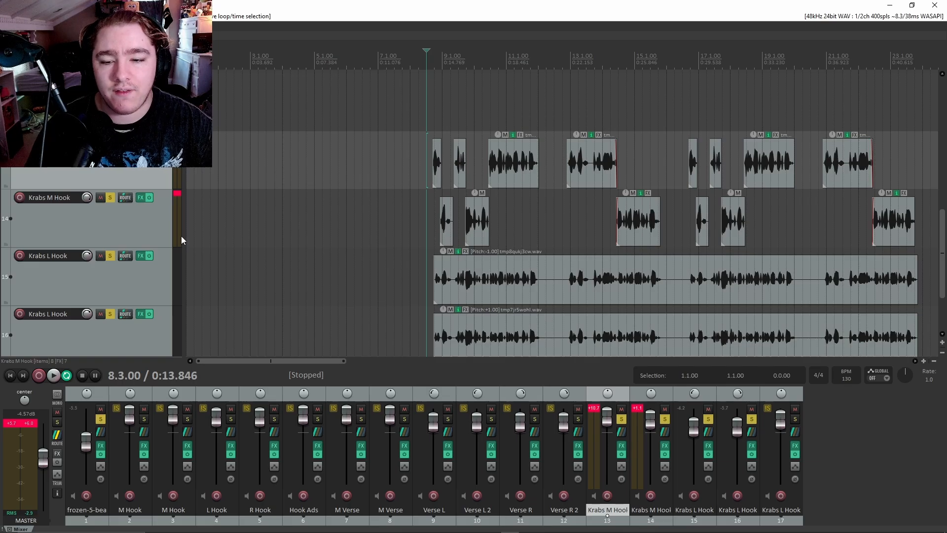
scroll(149, 226, "down", 2)
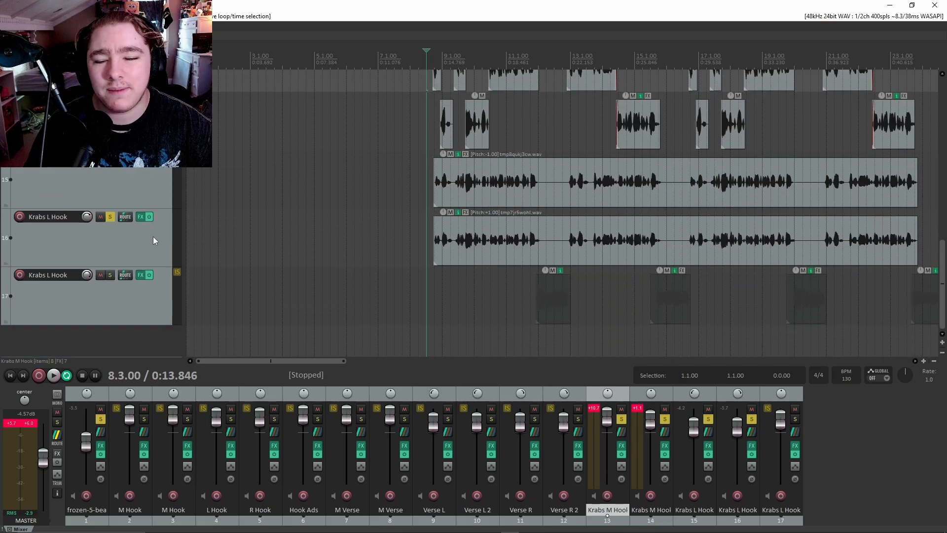
scroll(155, 286, "up", 3)
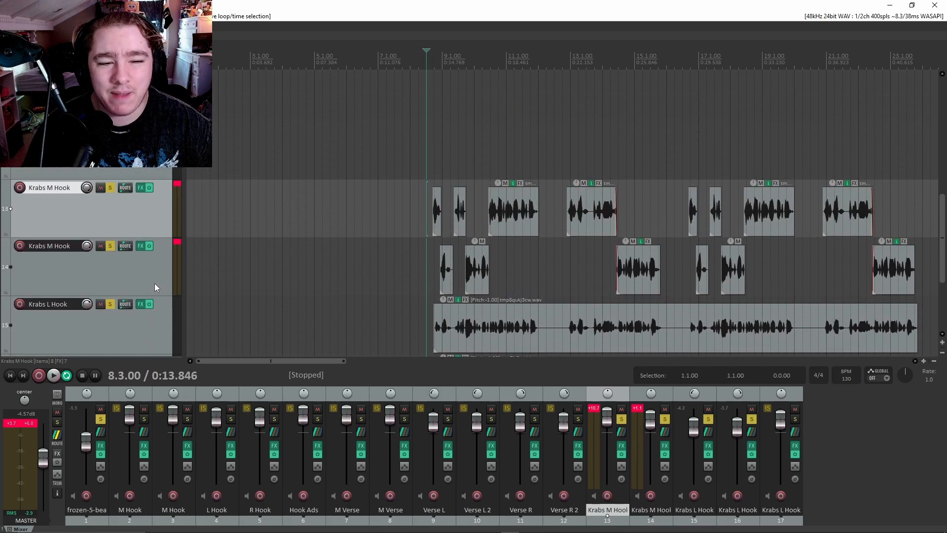
scroll(154, 284, "down", 2)
scroll(505, 280, "down", 3)
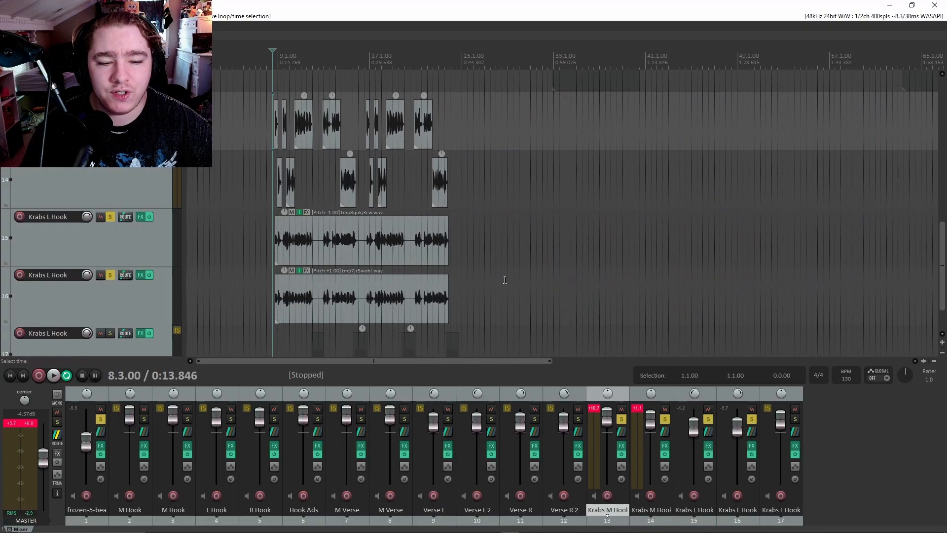
mouse_move(359, 359)
left_mouse_down()
mouse_move(367, 356)
mouse_move(342, 354)
left_mouse_up()
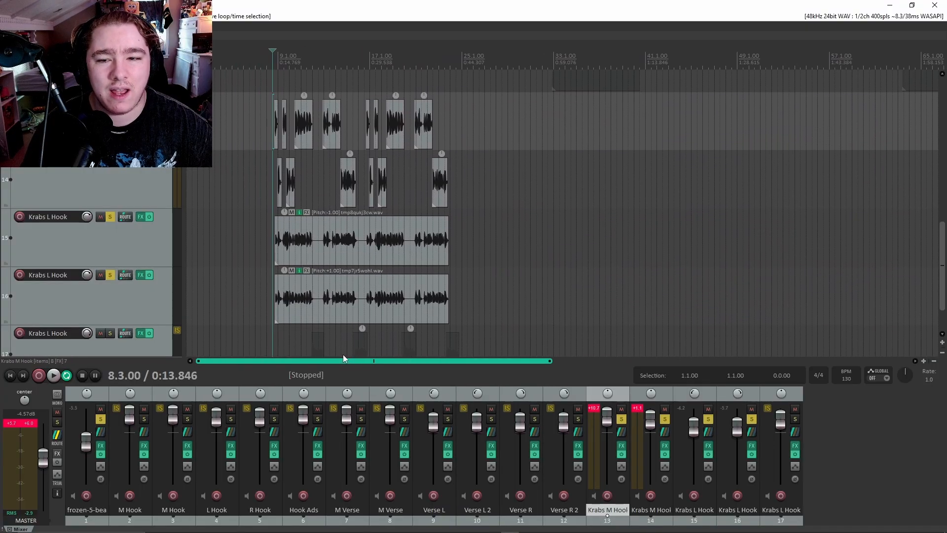
scroll(143, 276, "up", 10)
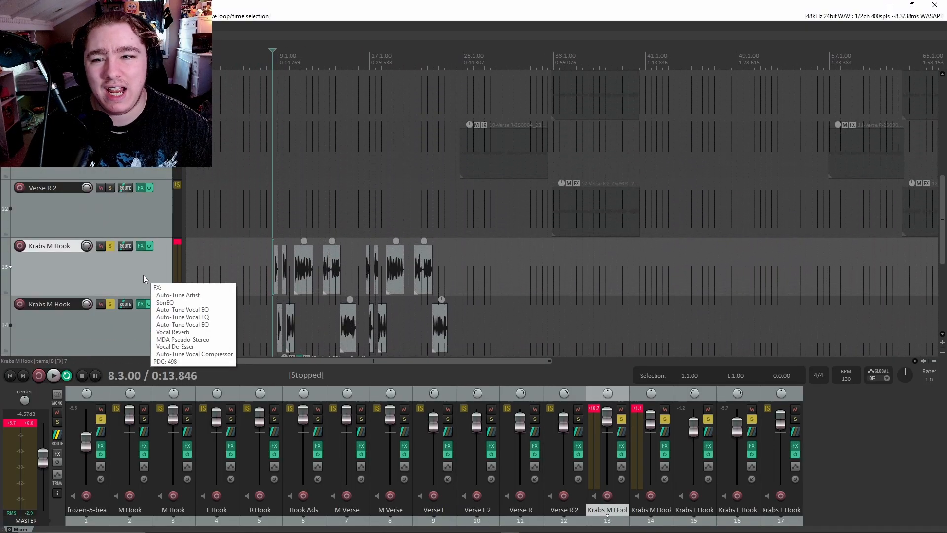
scroll(129, 254, "up", 5)
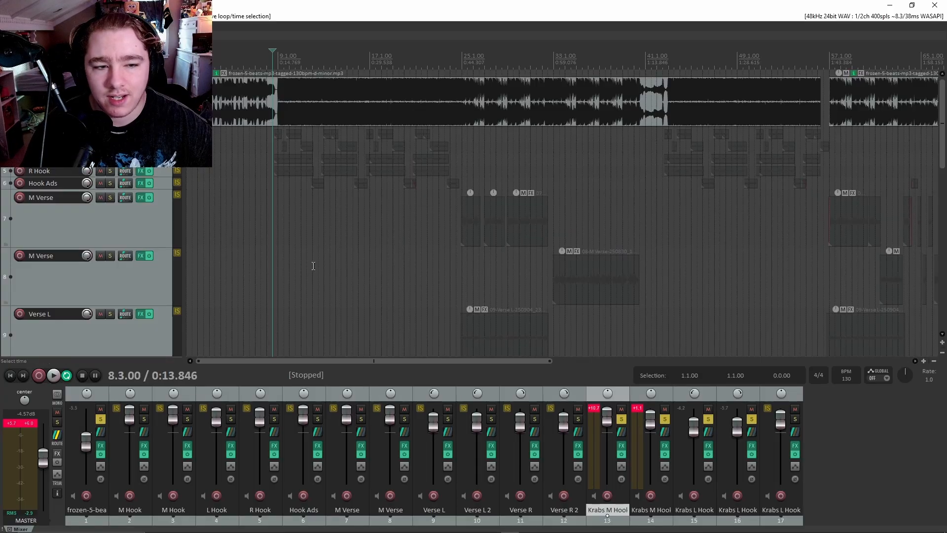
scroll(452, 274, "down", 3)
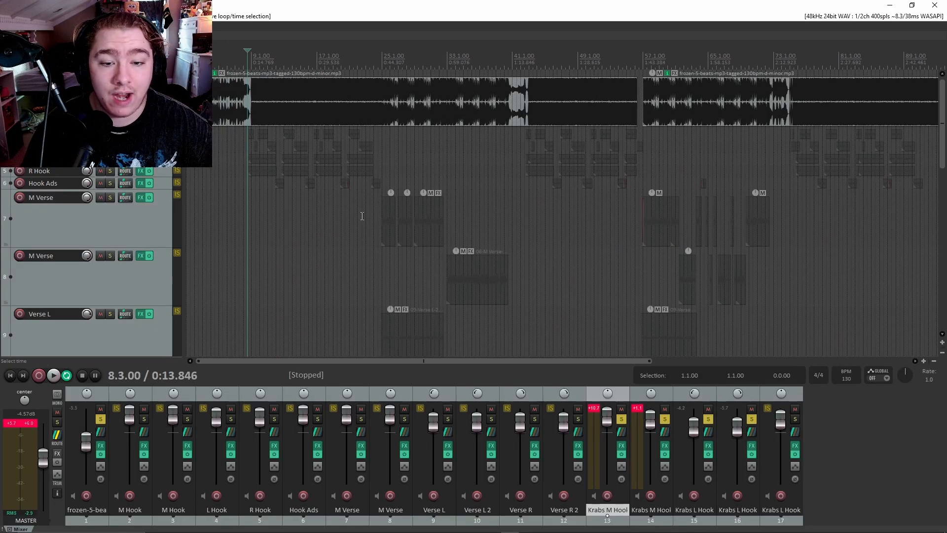
scroll(50, 238, "down", 4)
scroll(346, 209, "down", 3)
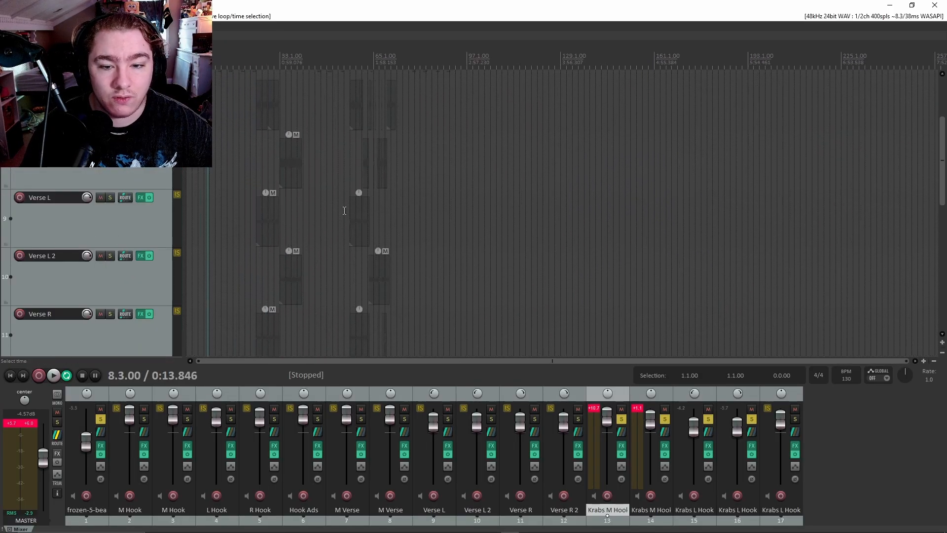
scroll(340, 211, "up", 2)
scroll(143, 222, "down", 4)
scroll(140, 226, "down", 2)
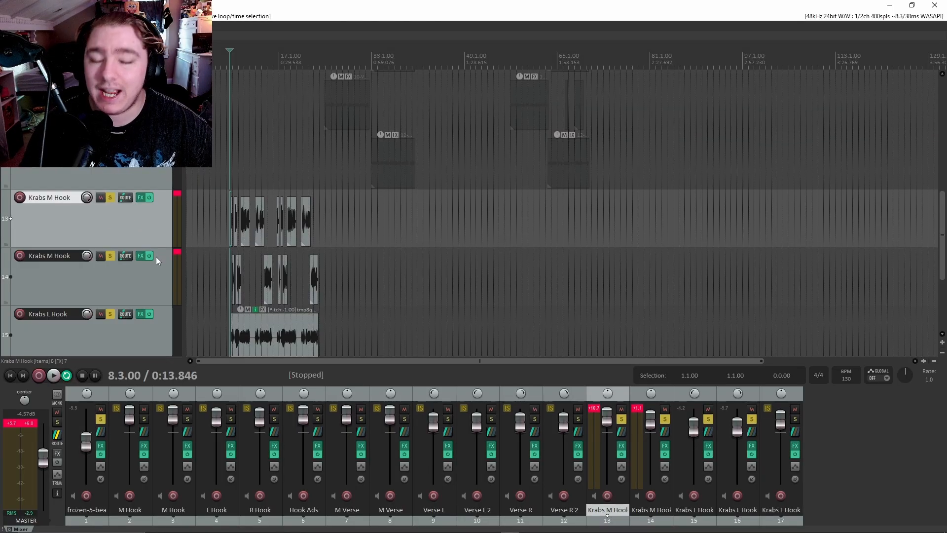
scroll(156, 257, "up", 2)
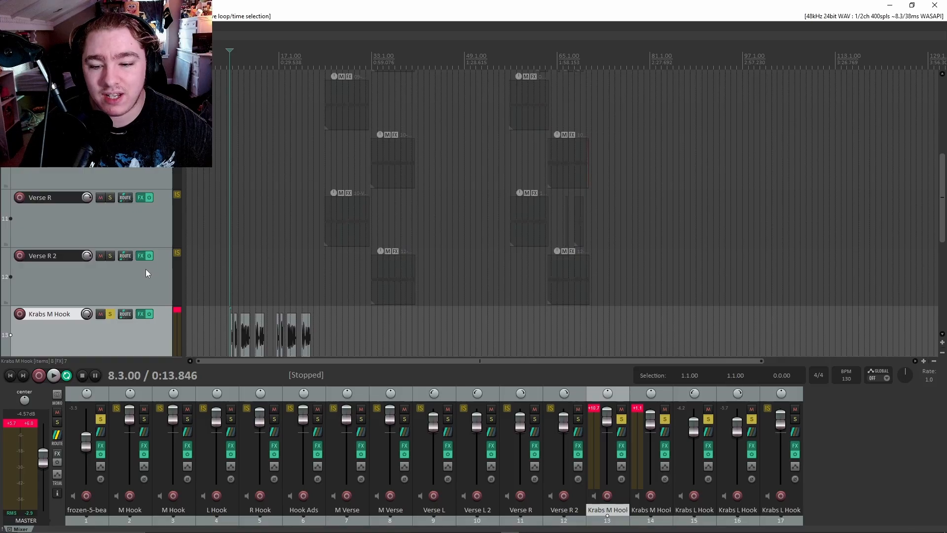
scroll(146, 273, "up", 4)
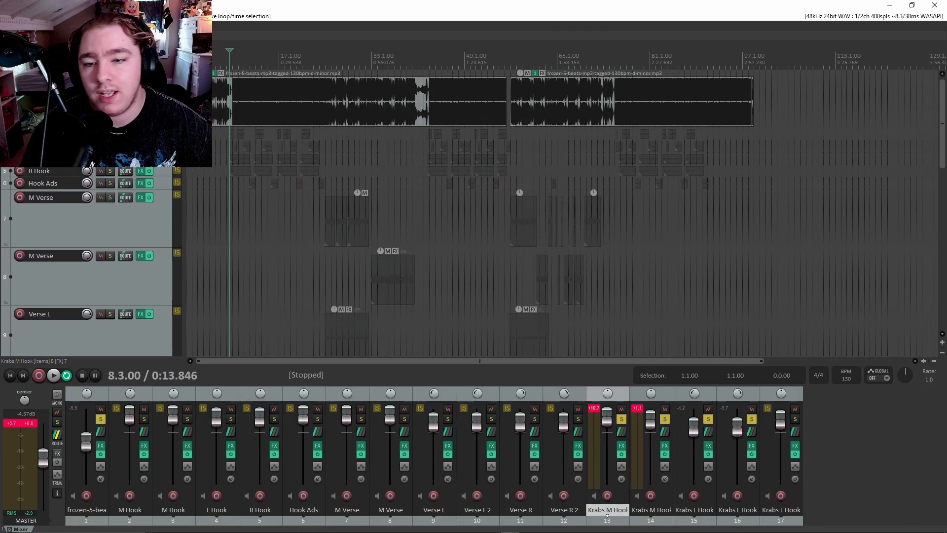
scroll(155, 215, "down", 2)
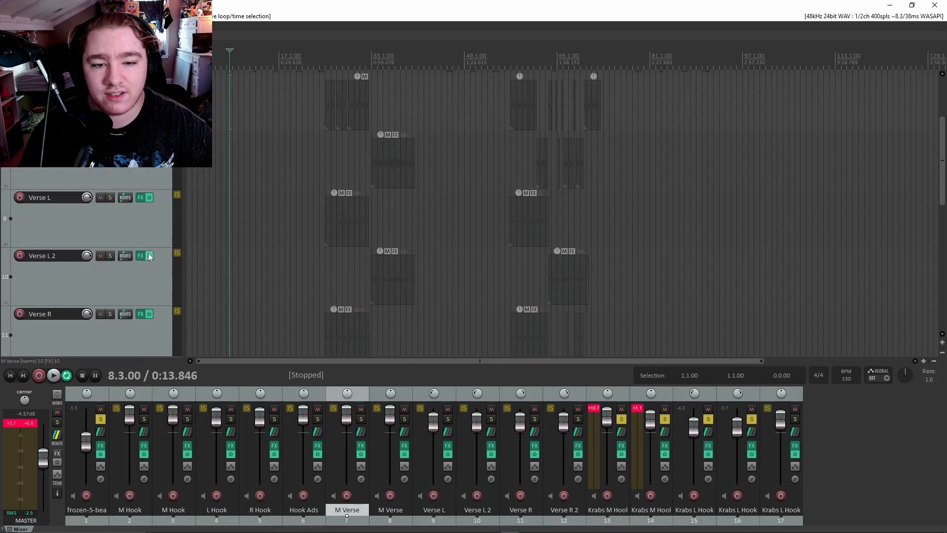
scroll(148, 252, "down", 6)
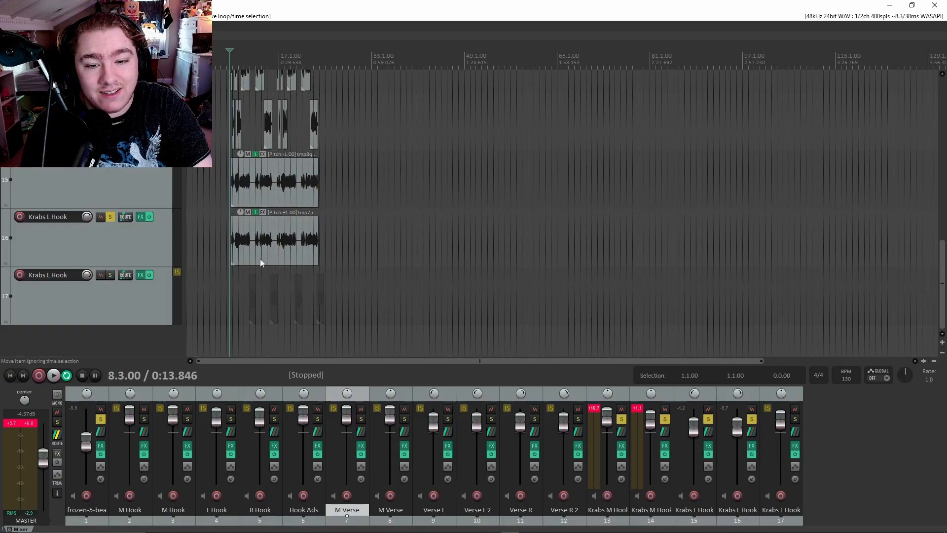
scroll(454, 271, "up", 5)
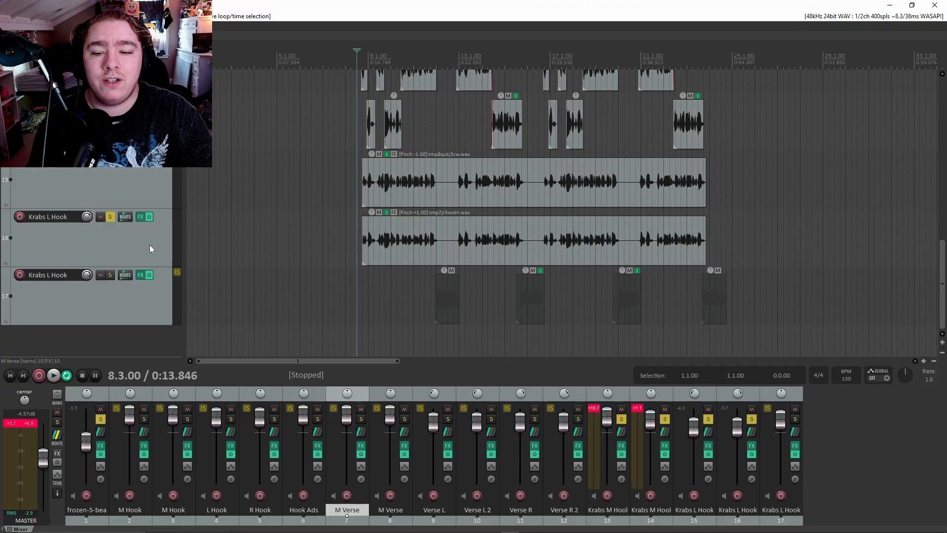
scroll(150, 244, "up", 10)
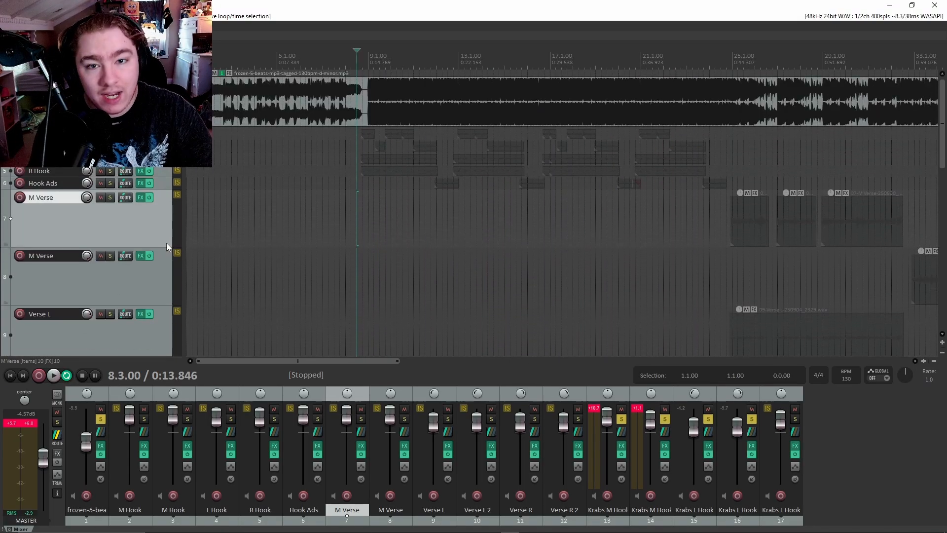
scroll(161, 244, "down", 10)
scroll(549, 276, "up", 3)
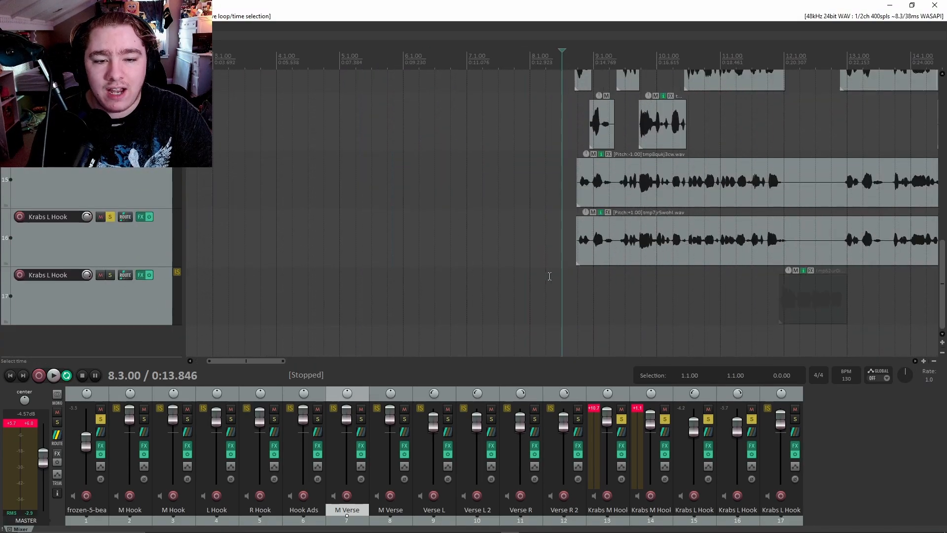
scroll(549, 276, "up", 2)
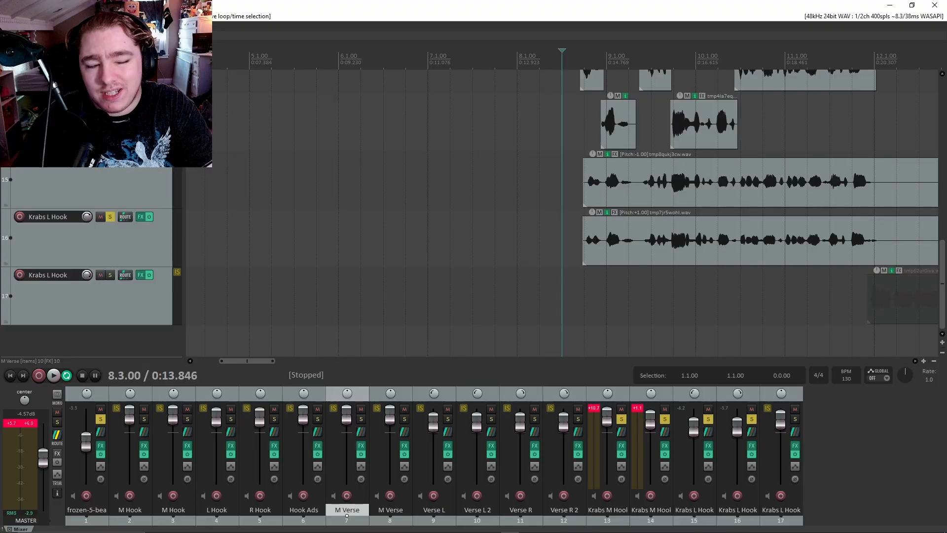
scroll(691, 230, "down", 8)
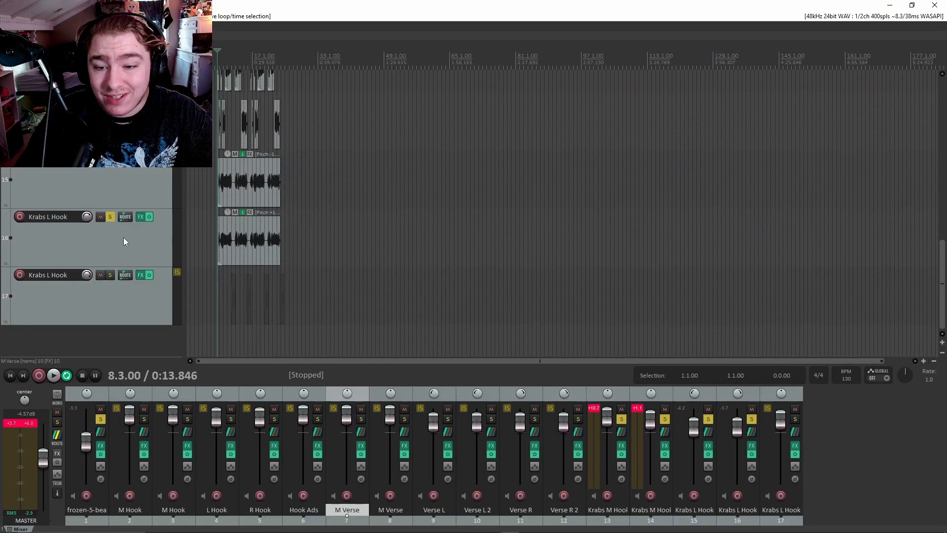
scroll(123, 238, "up", 8)
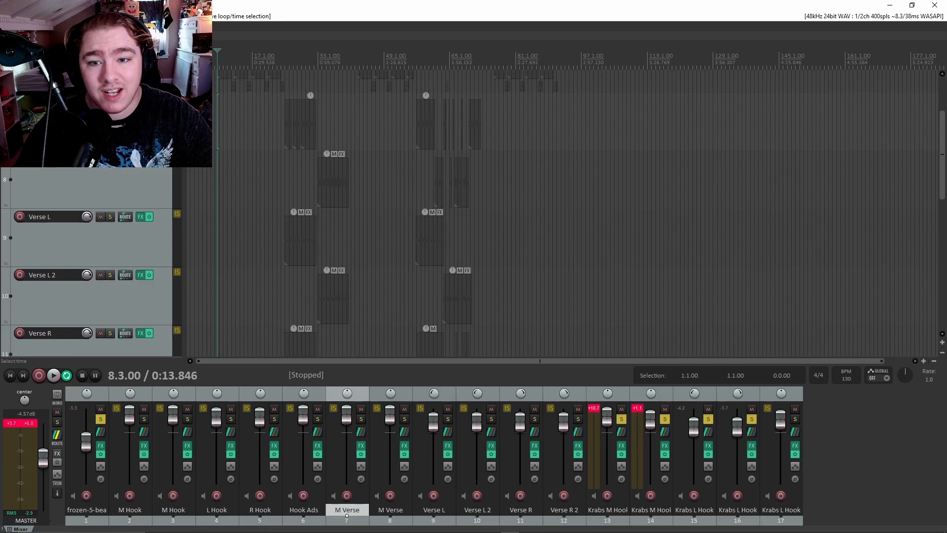
scroll(88, 262, "up", 3)
scroll(166, 176, "down", 15)
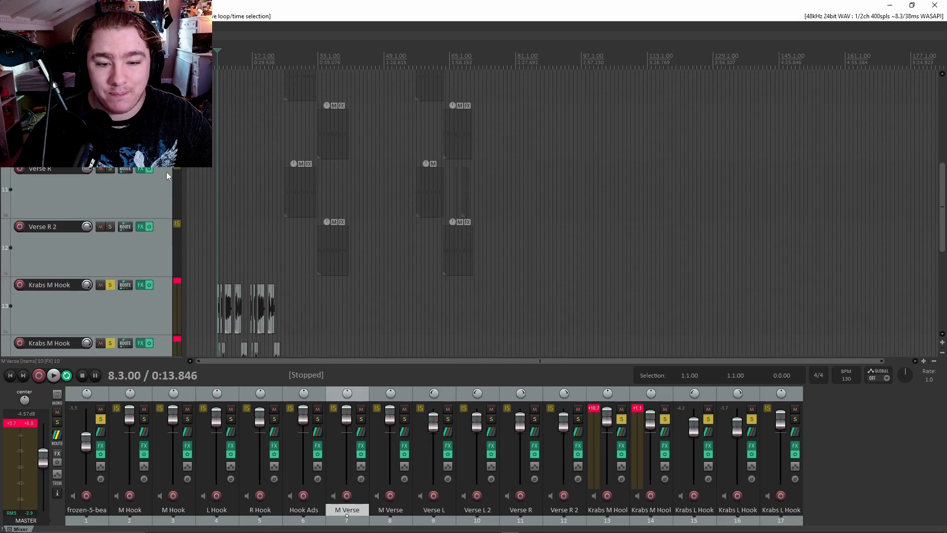
scroll(167, 172, "up", 2)
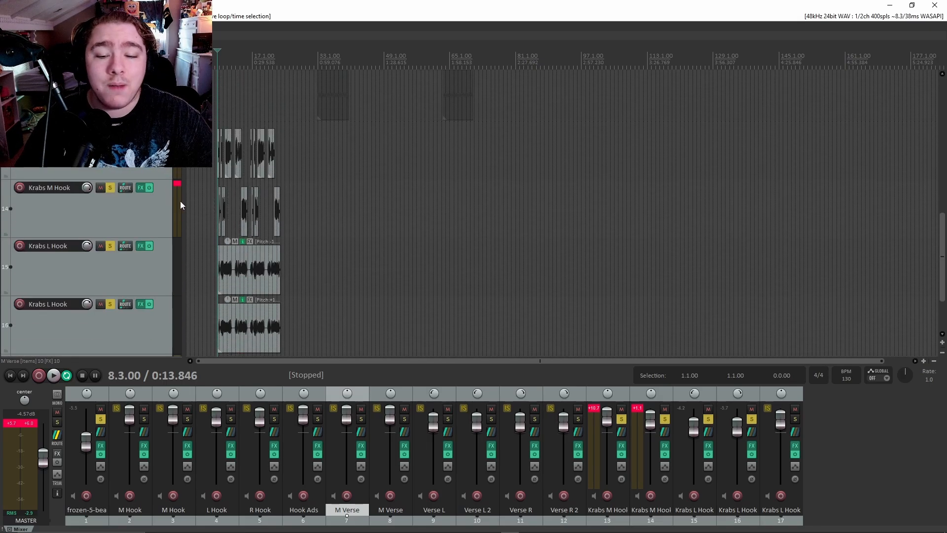
scroll(317, 215, "up", 10)
scroll(317, 215, "up", 4)
left_click_drag(247, 360, 310, 359)
scroll(309, 296, "down", 6)
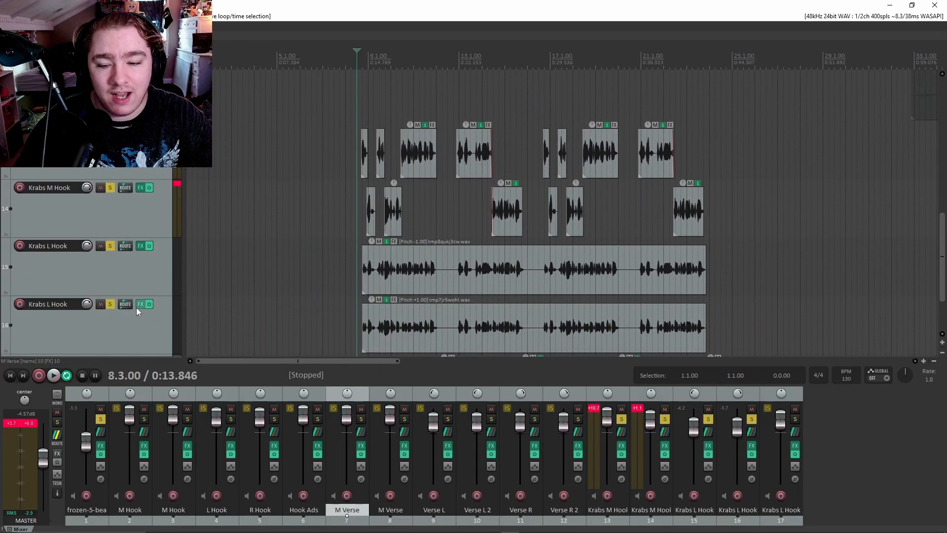
scroll(136, 307, "up", 3)
scroll(128, 240, "down", 5)
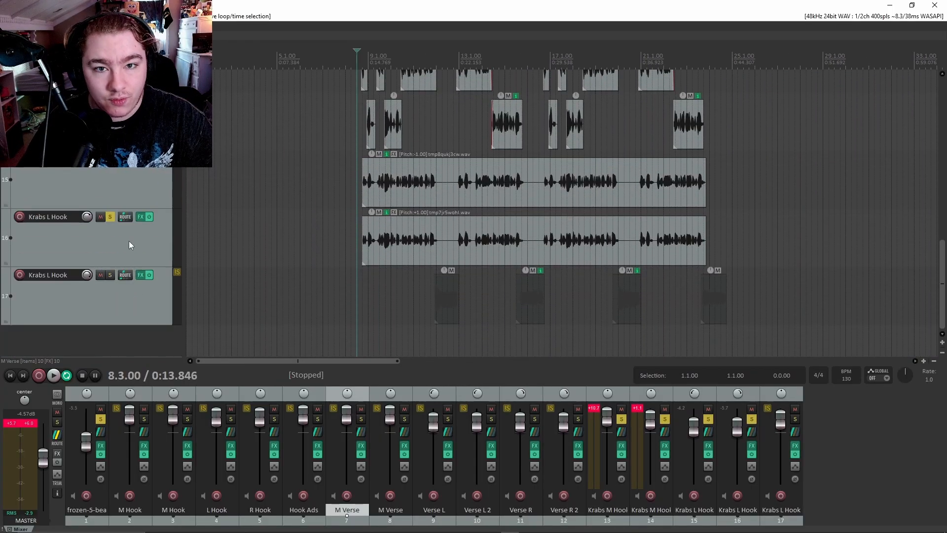
scroll(129, 241, "up", 10)
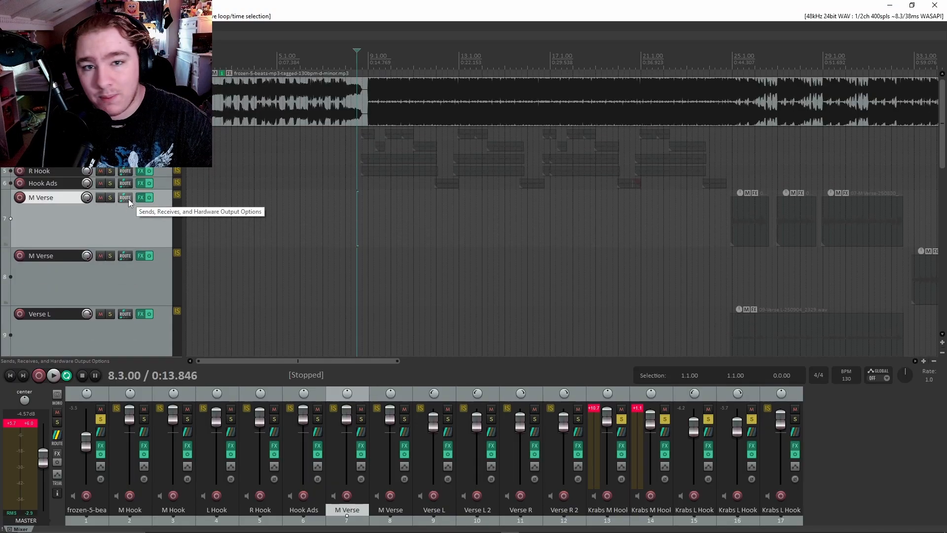
left_click(131, 106)
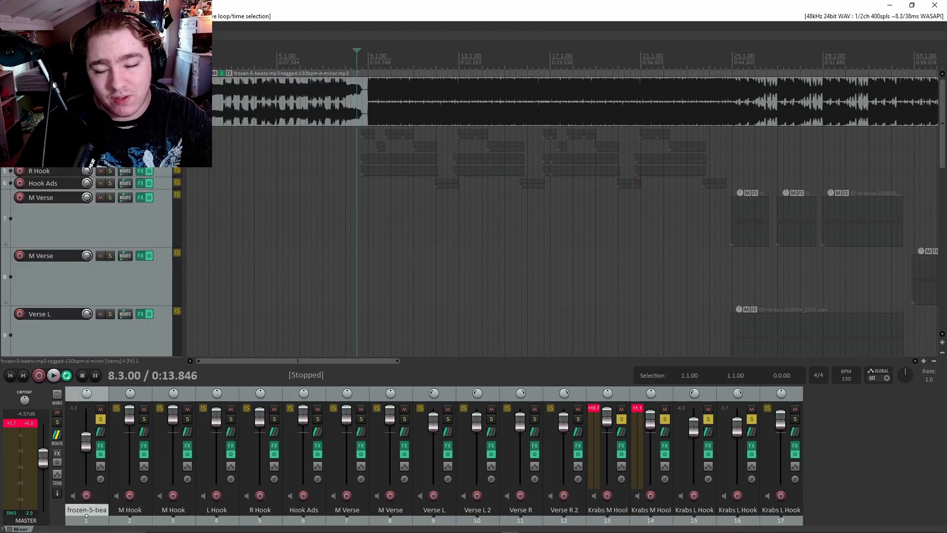
left_click(133, 133)
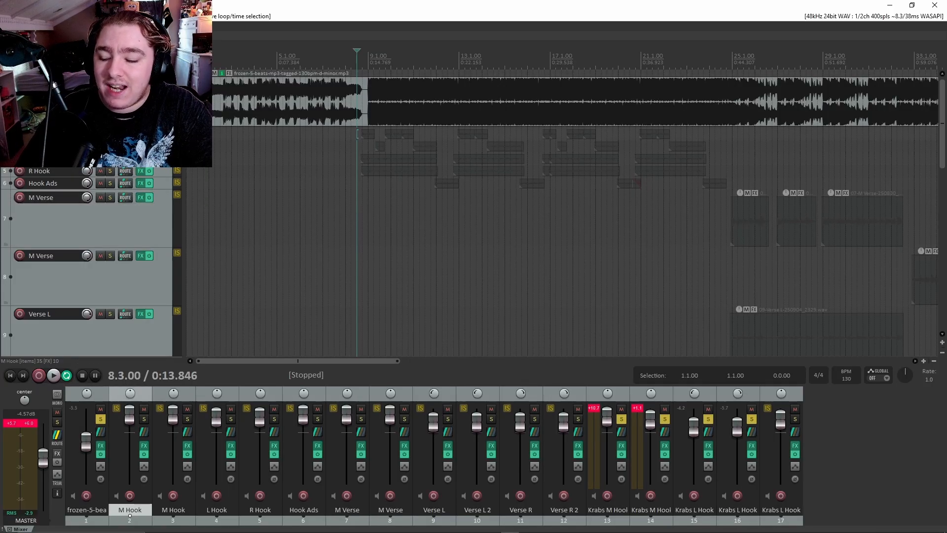